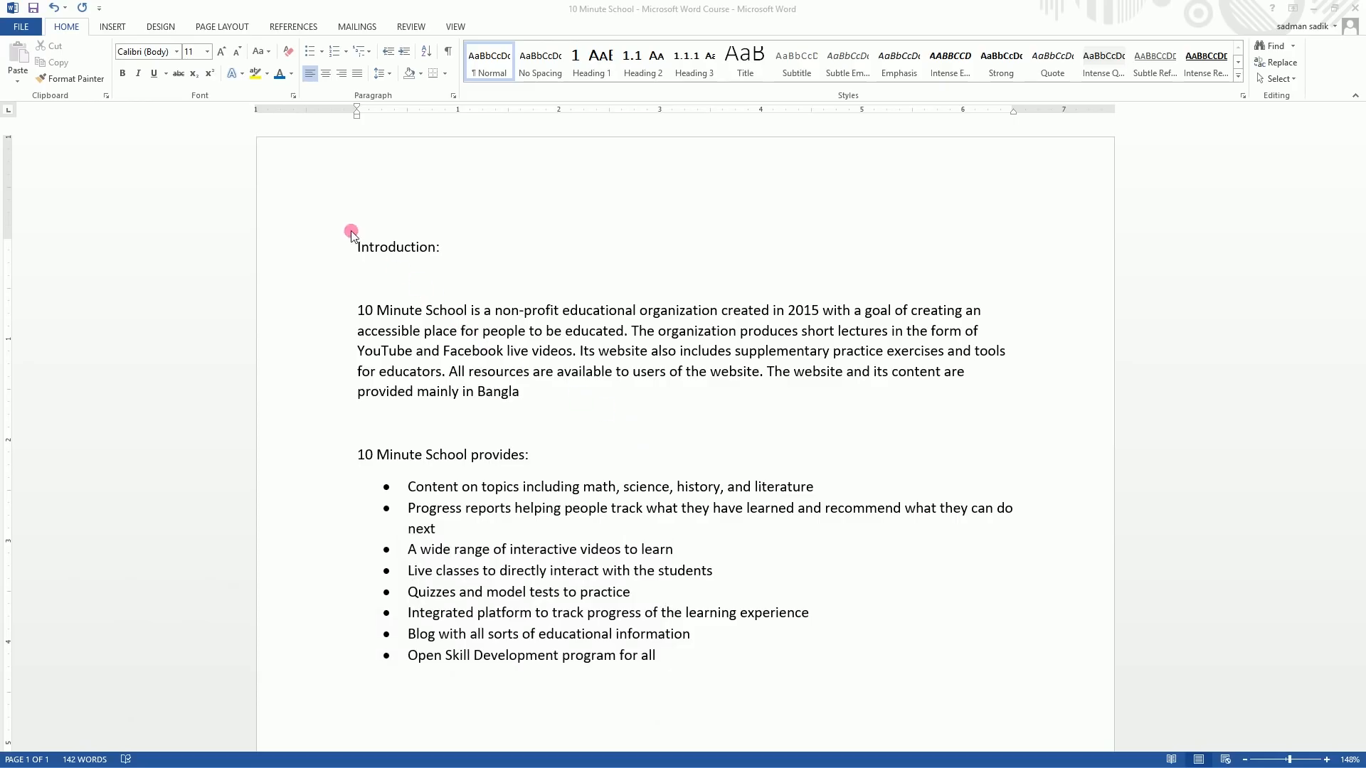
Format the "Introduction:" line as bold, italic and underlined.
click(435, 253)
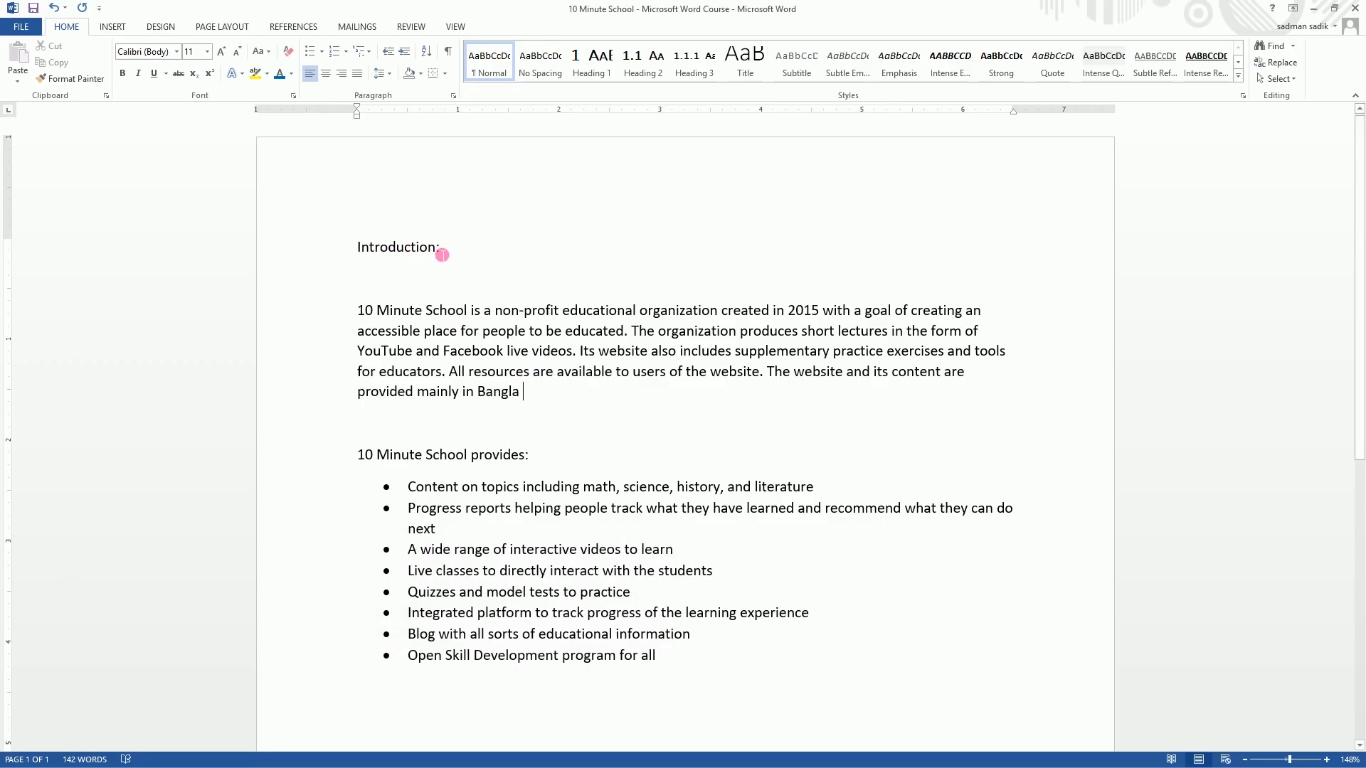
drag(444, 255, 357, 249)
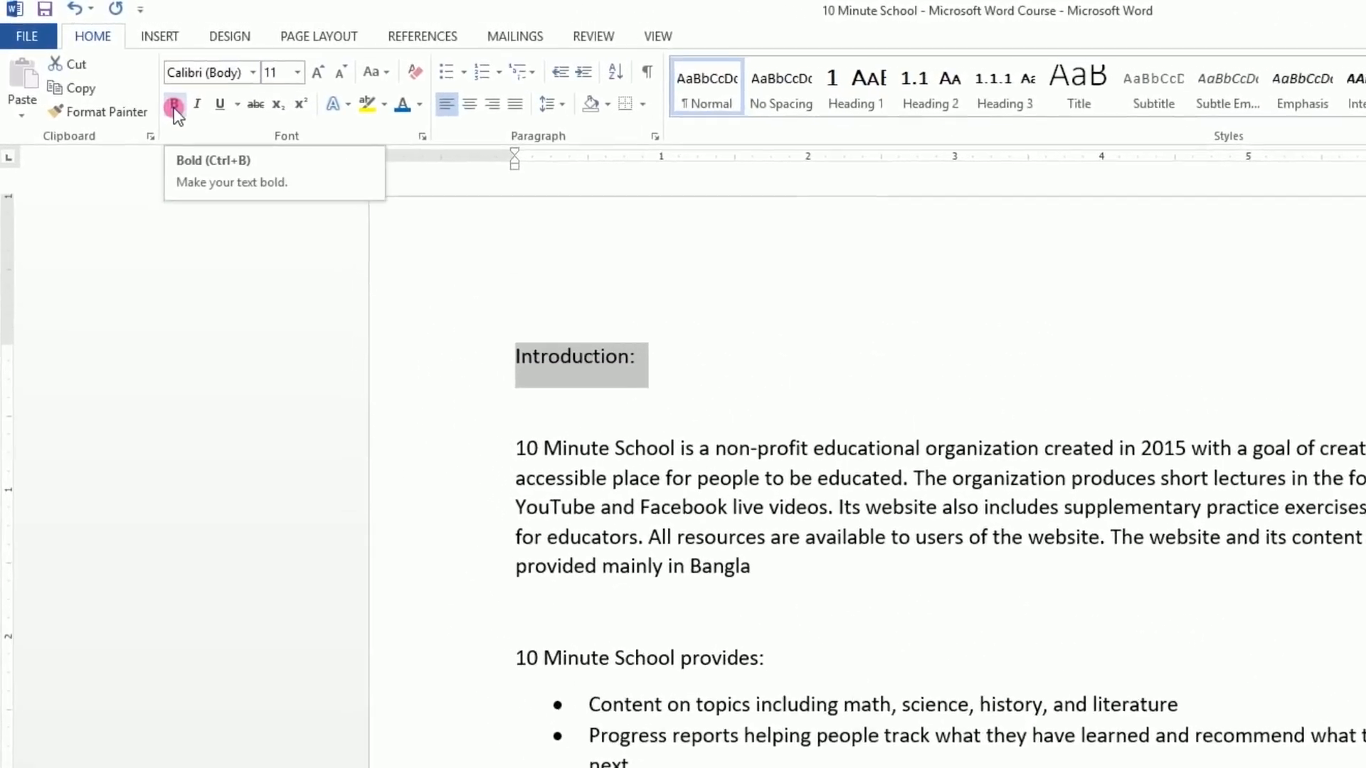
key(ctrl+b)
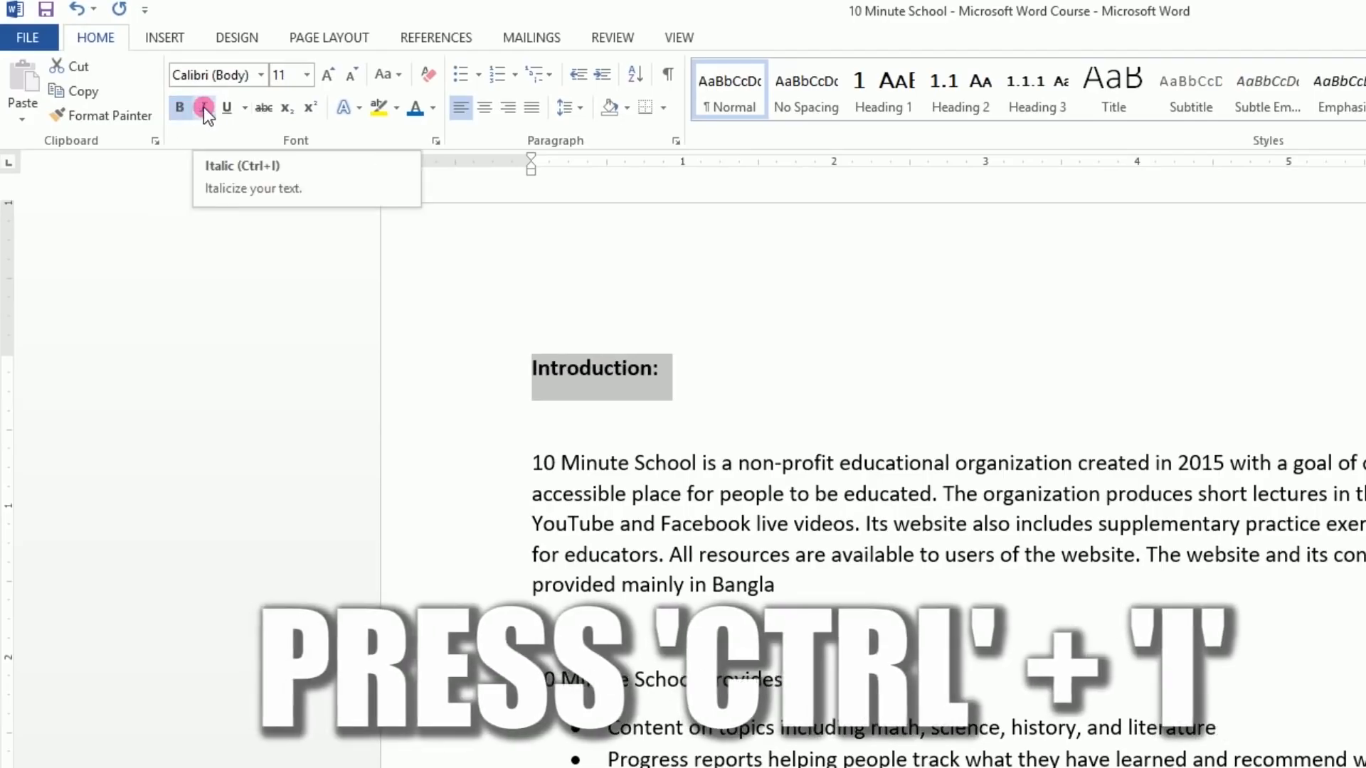
key(ctrl+i)
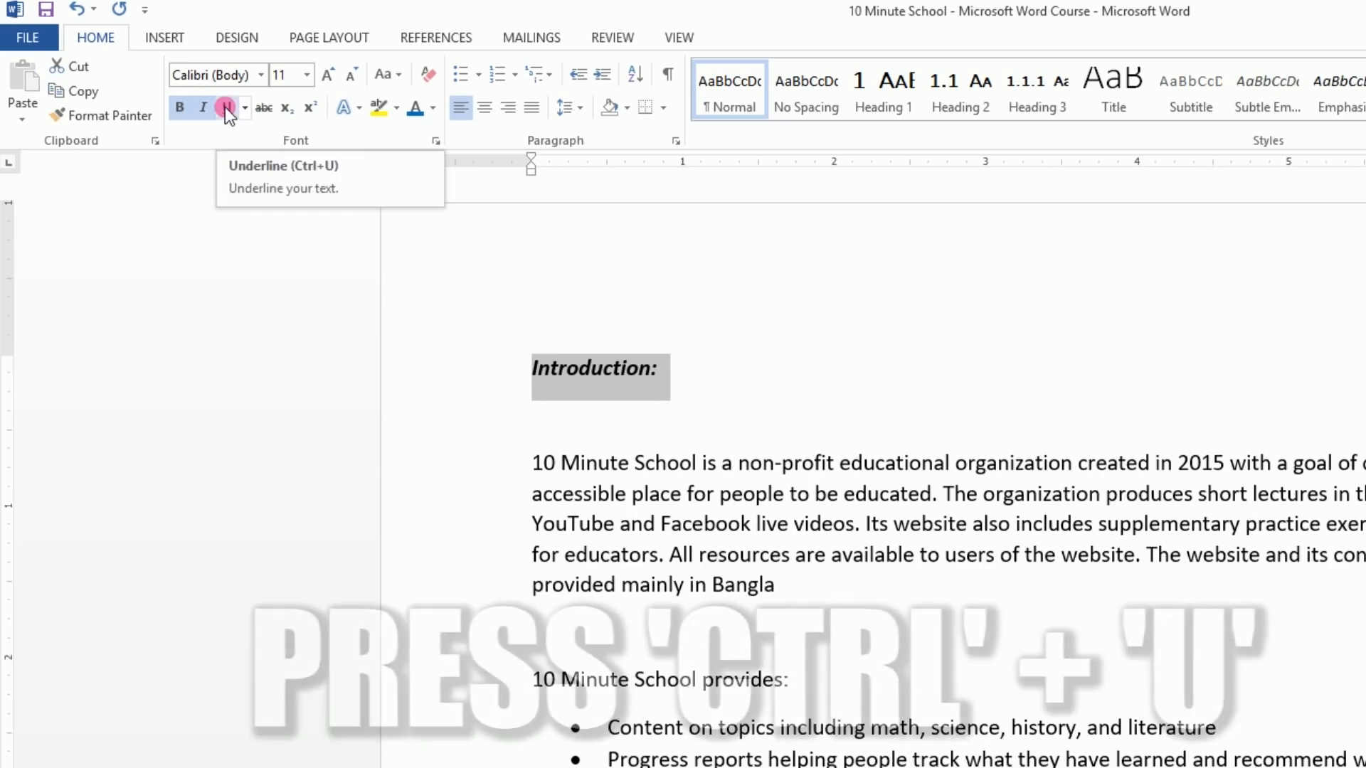
key(ctrl+u)
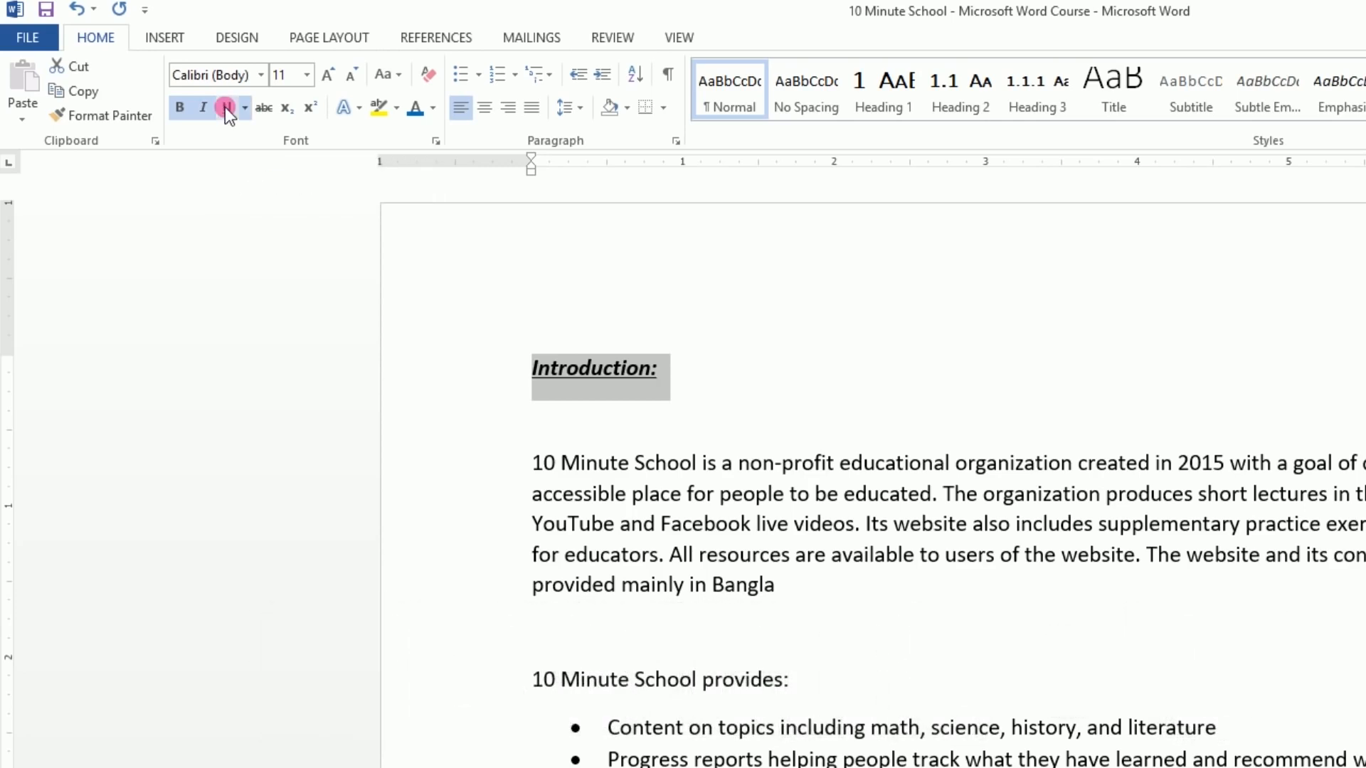
Remove the underline, italic and bold formatting from the "Introduction:" line.
click(225, 107)
click(203, 107)
click(179, 106)
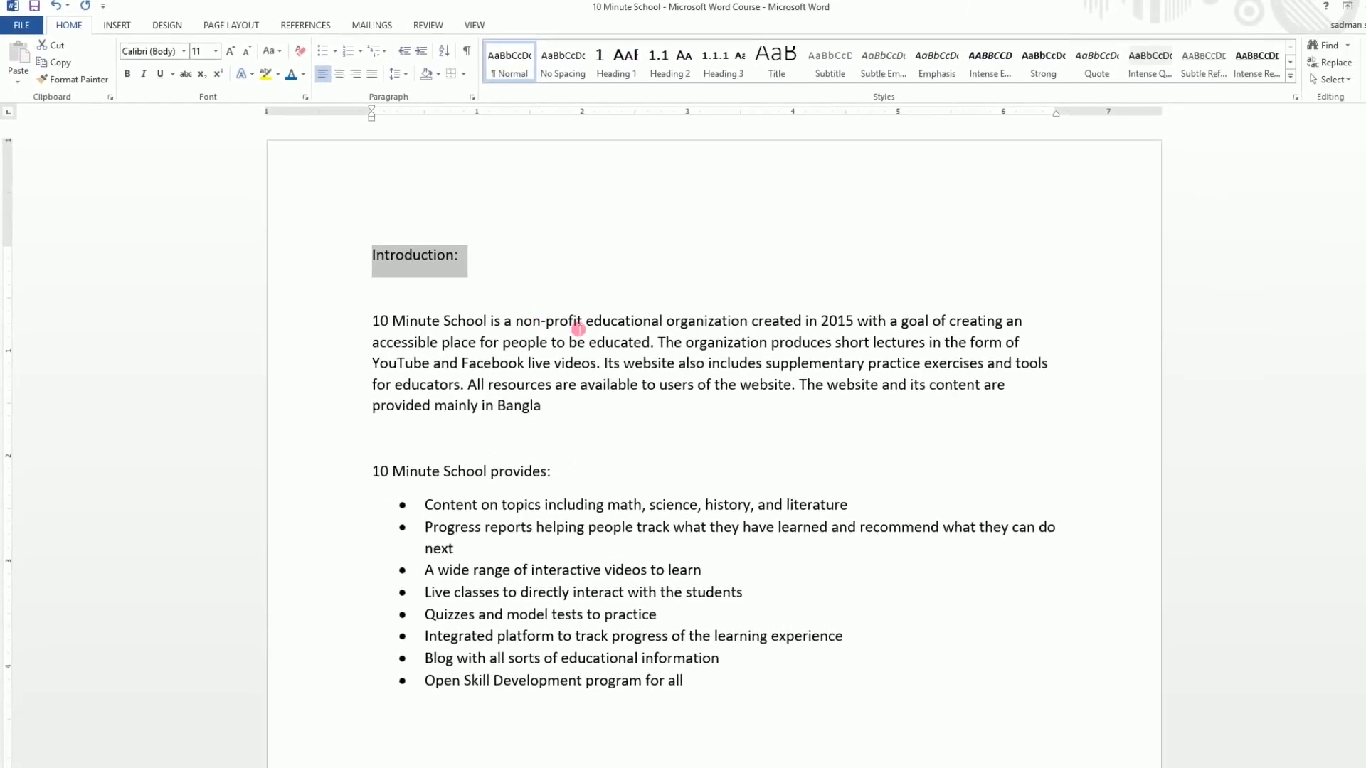
click(744, 400)
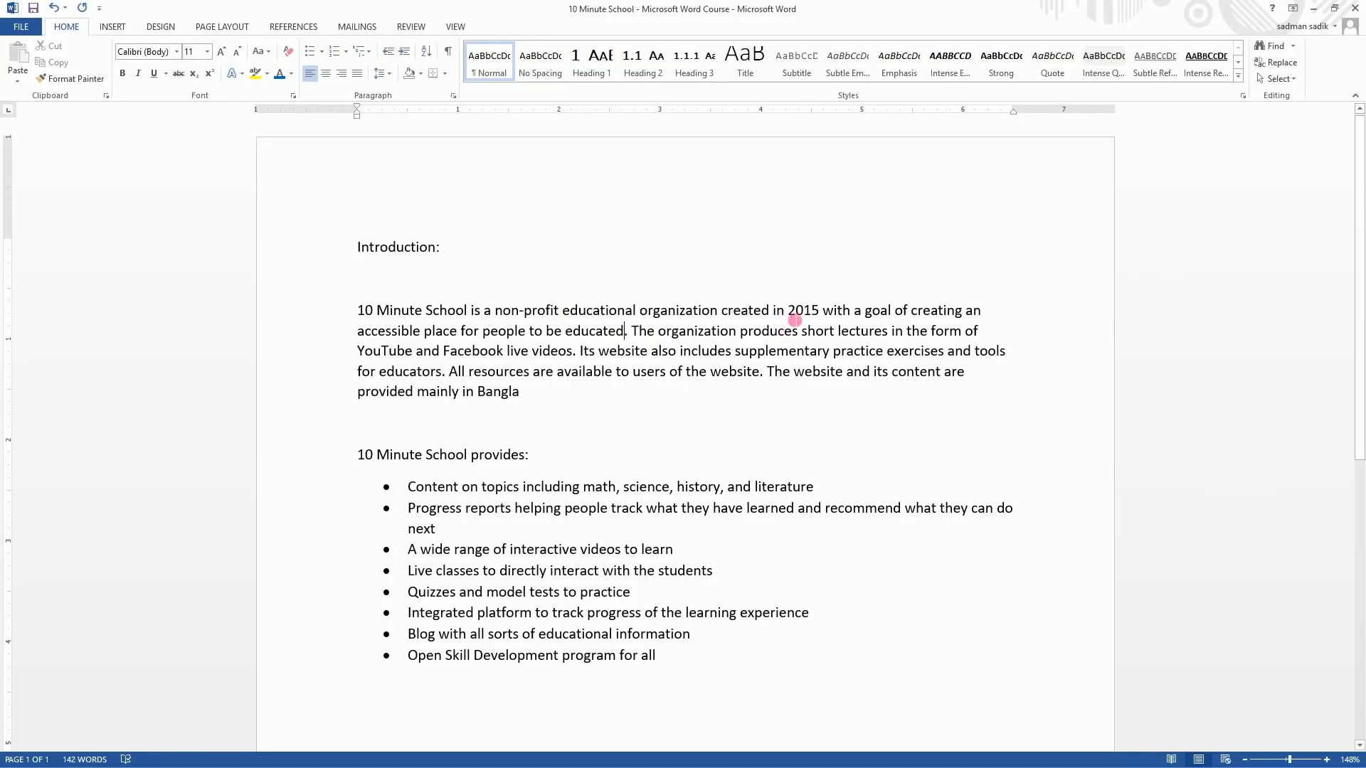
Format the year 2015 in the introduction paragraph as bold, italic and underlined.
key(ctrl+b)
key(ctrl+i)
key(ctrl+u)
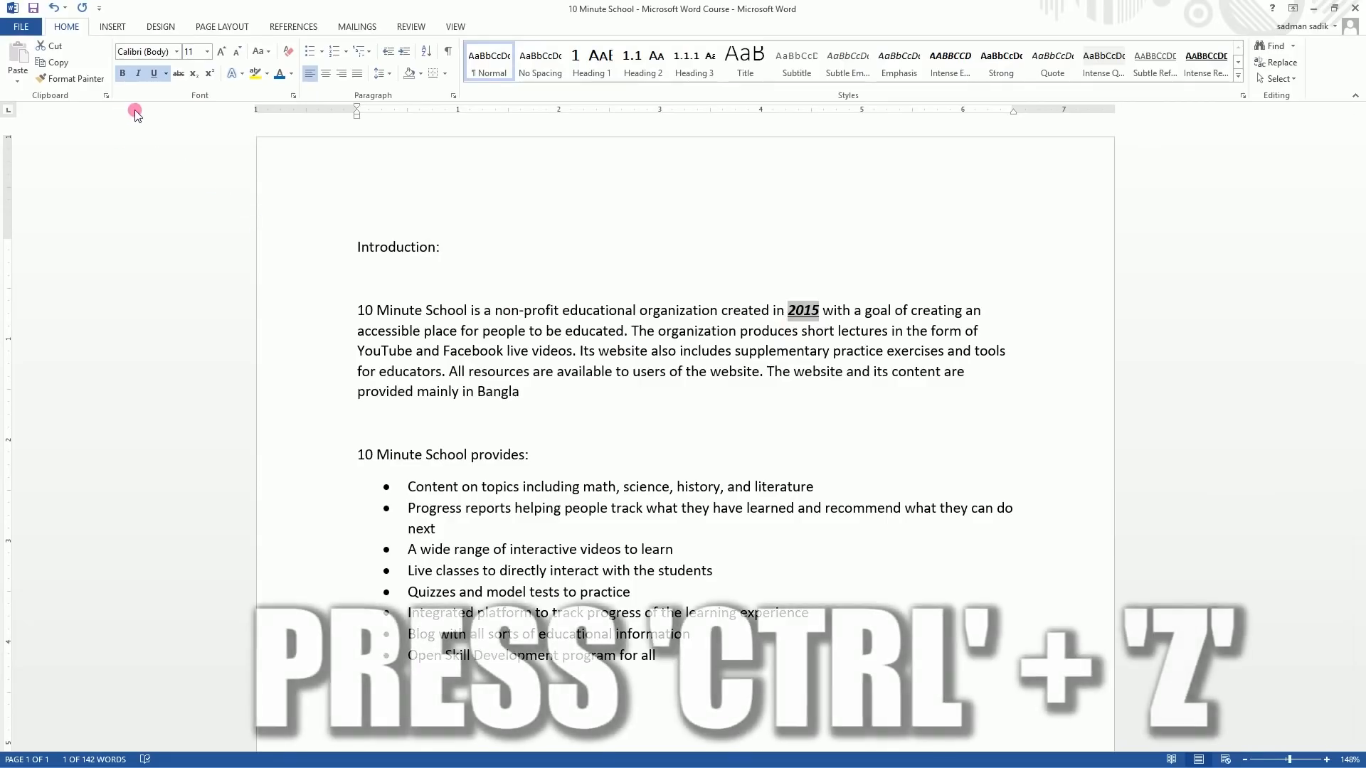
Undo the underline, italic and bold formatting on the year 2015.
key(ctrl+z)
key(ctrl+z)
key(ctrl+z)
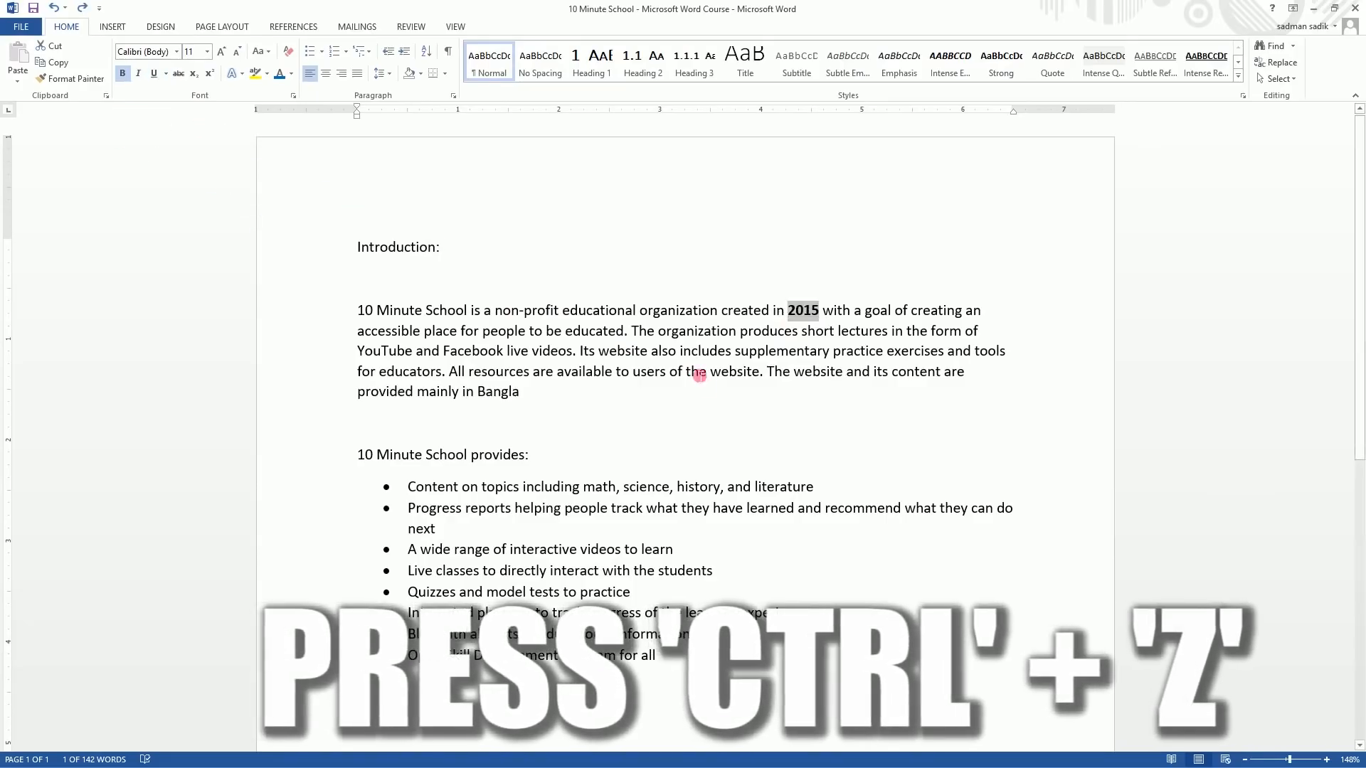
click(680, 463)
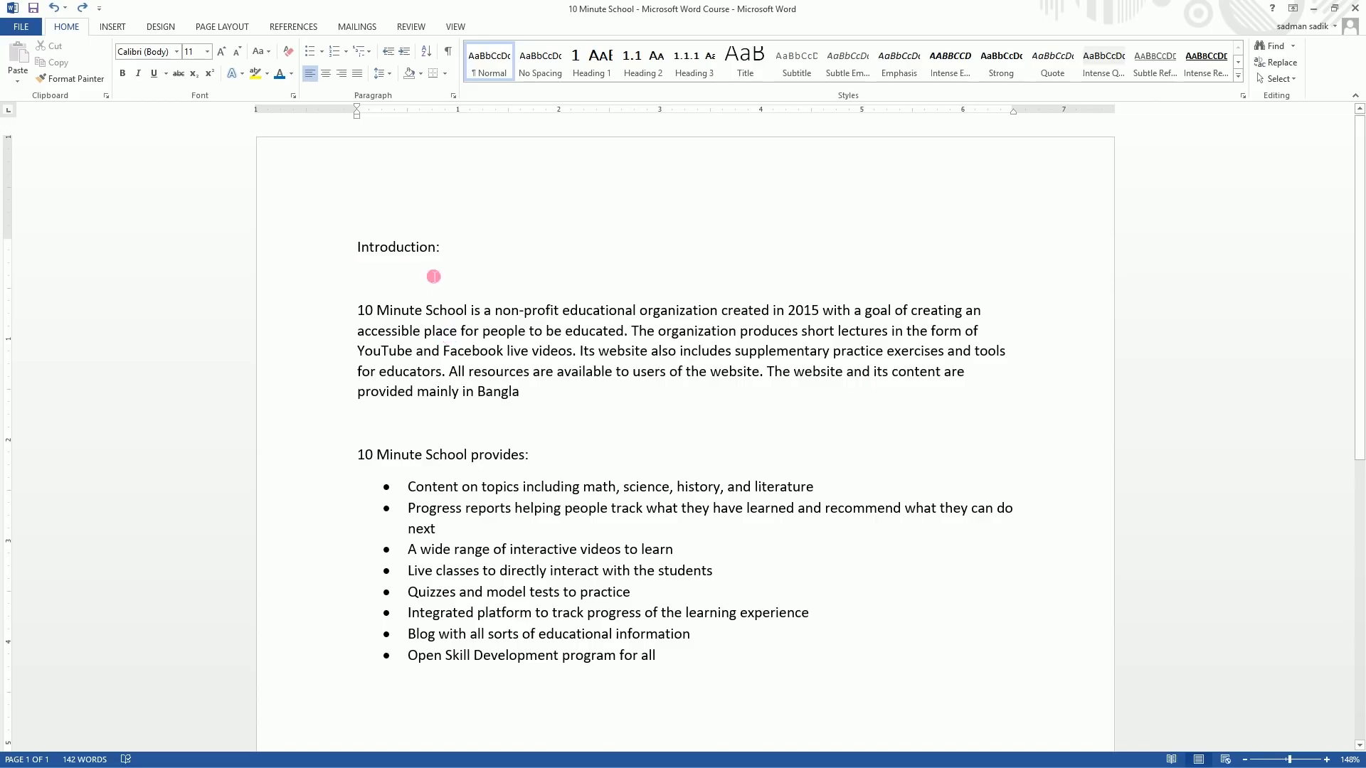
Apply the Heading 2 style to the "Introduction:" and "10 Minute School provides:" lines.
drag(442, 249, 371, 248)
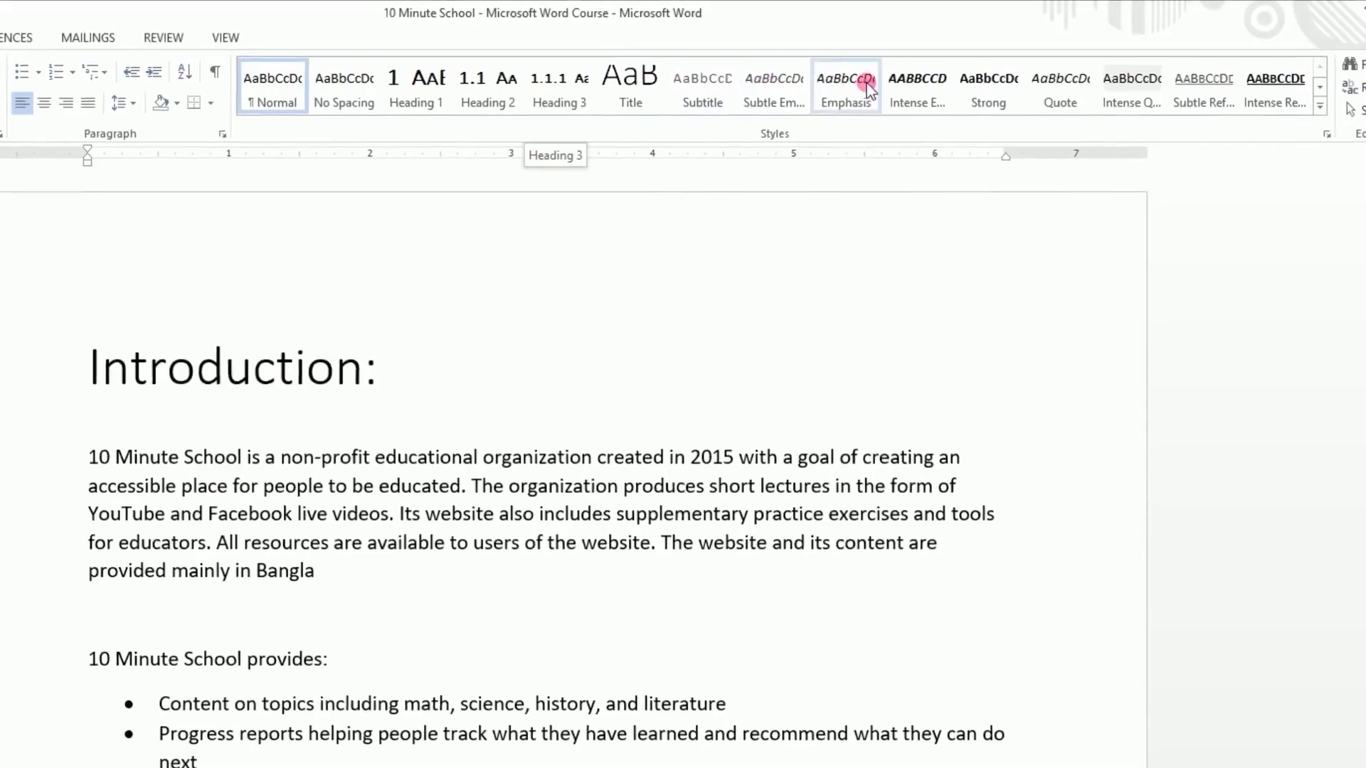
click(1320, 106)
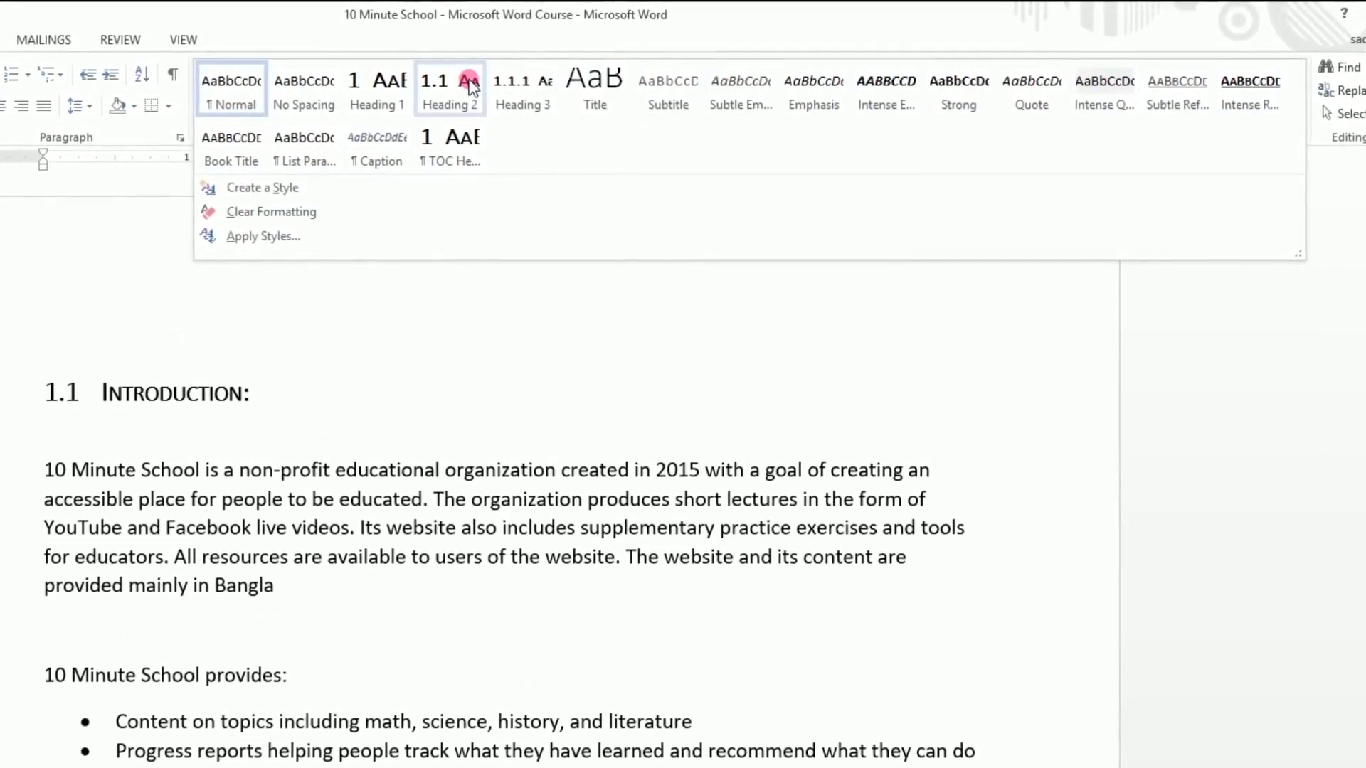
click(469, 83)
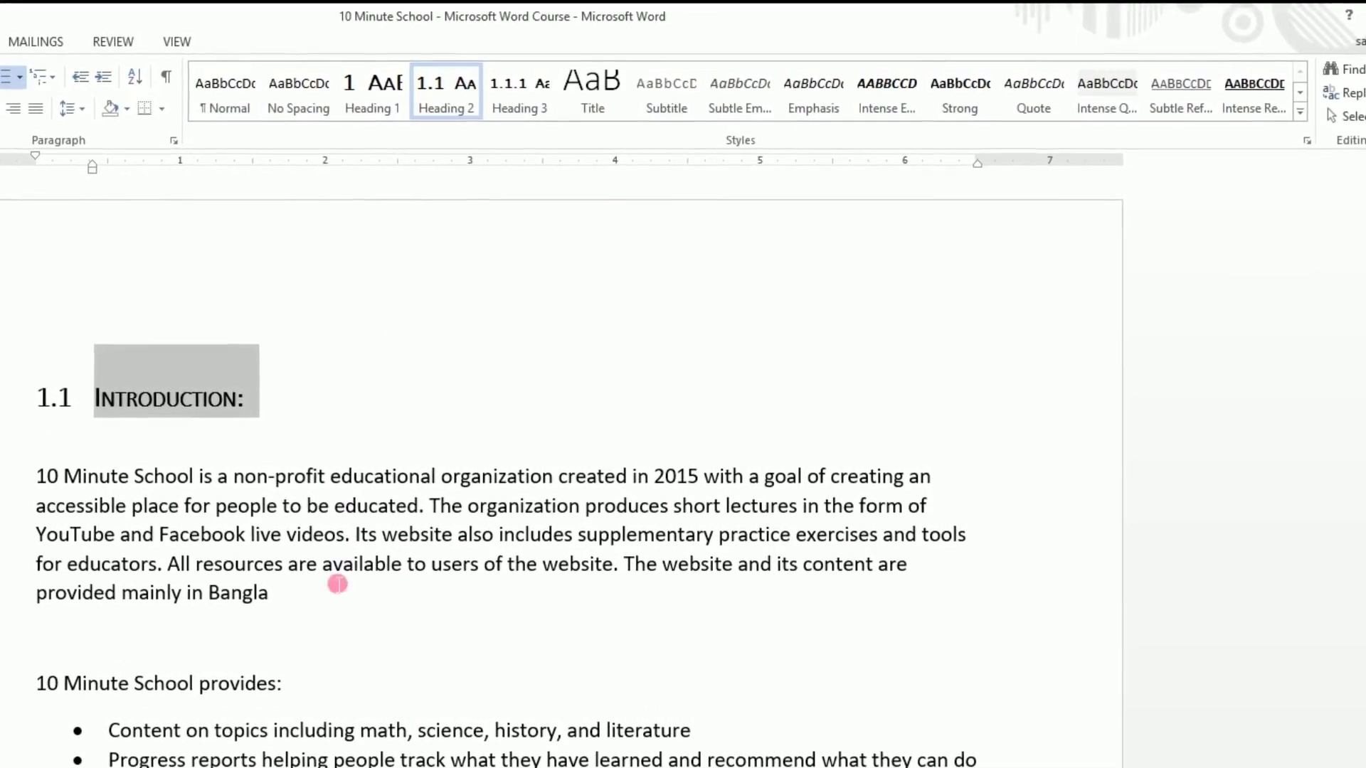
drag(298, 686, 32, 689)
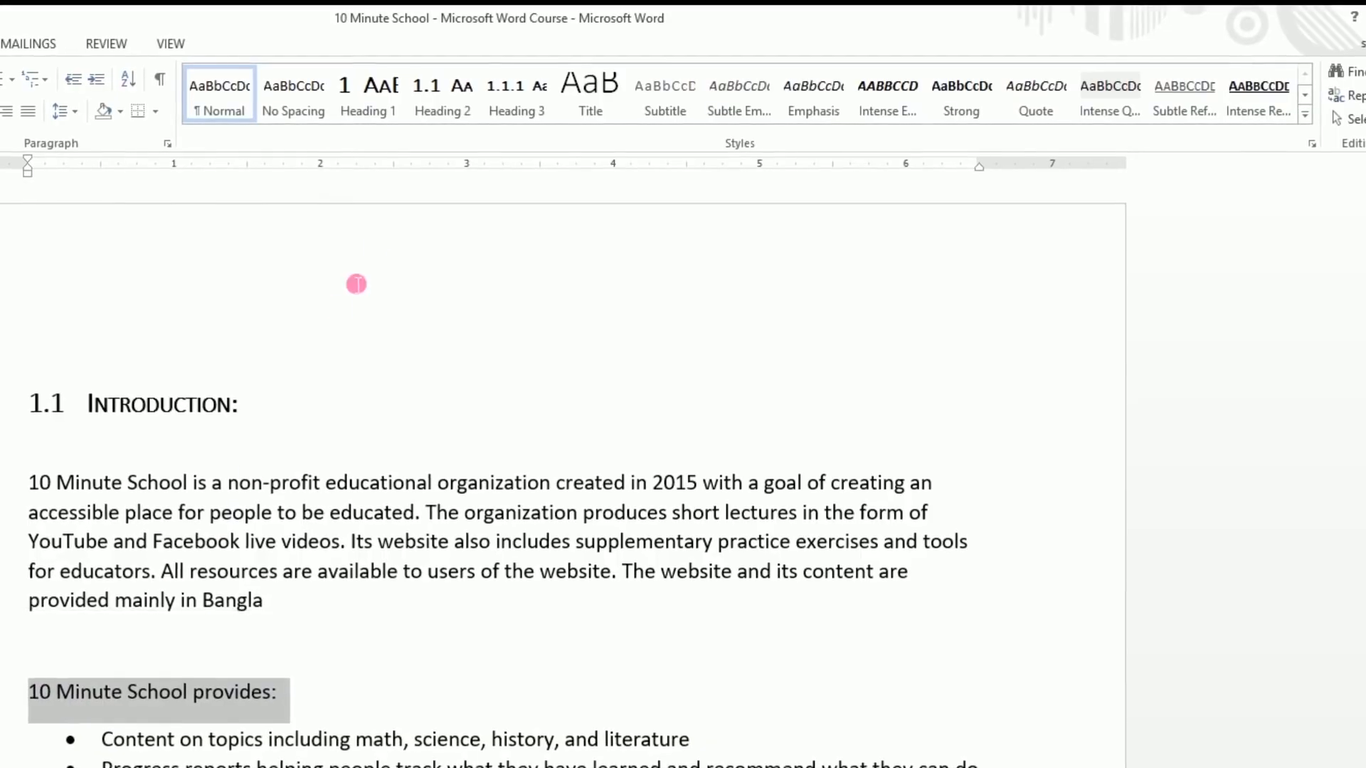
click(429, 116)
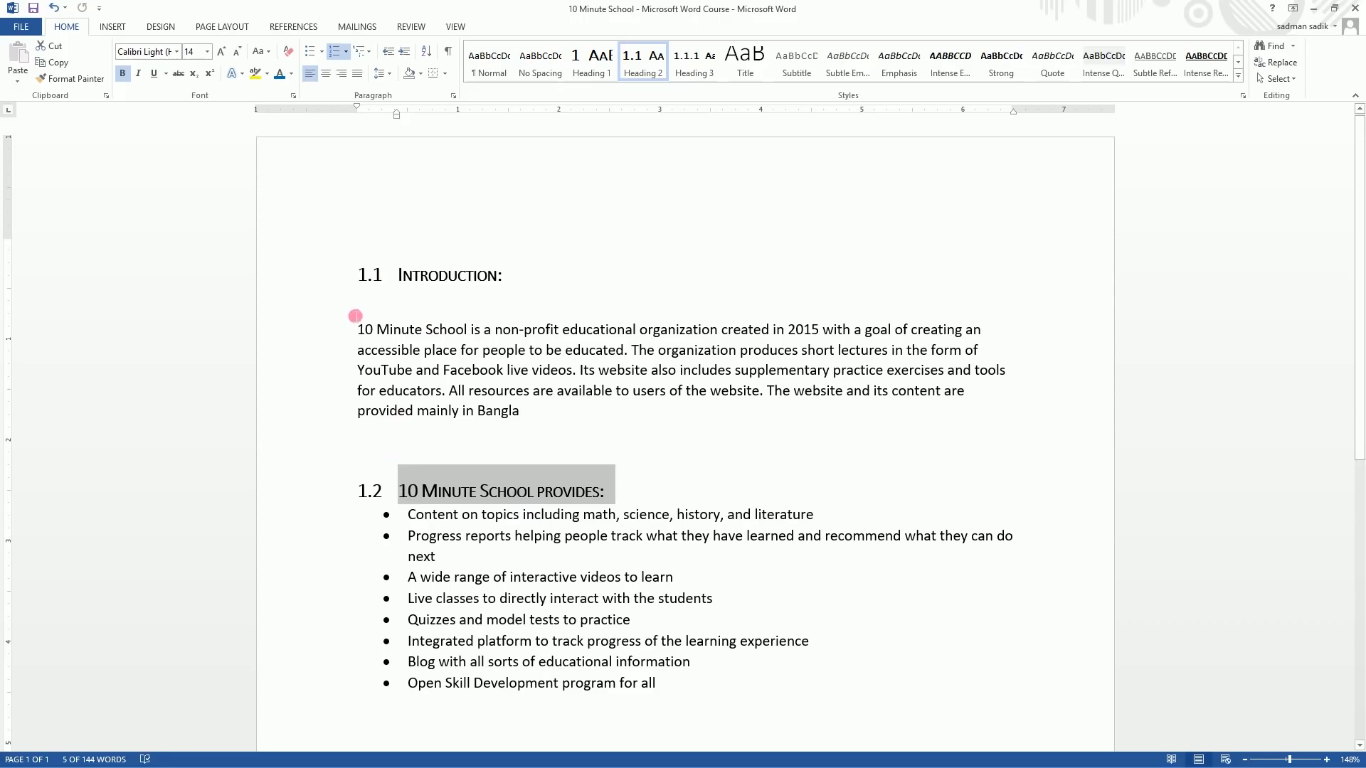
click(293, 27)
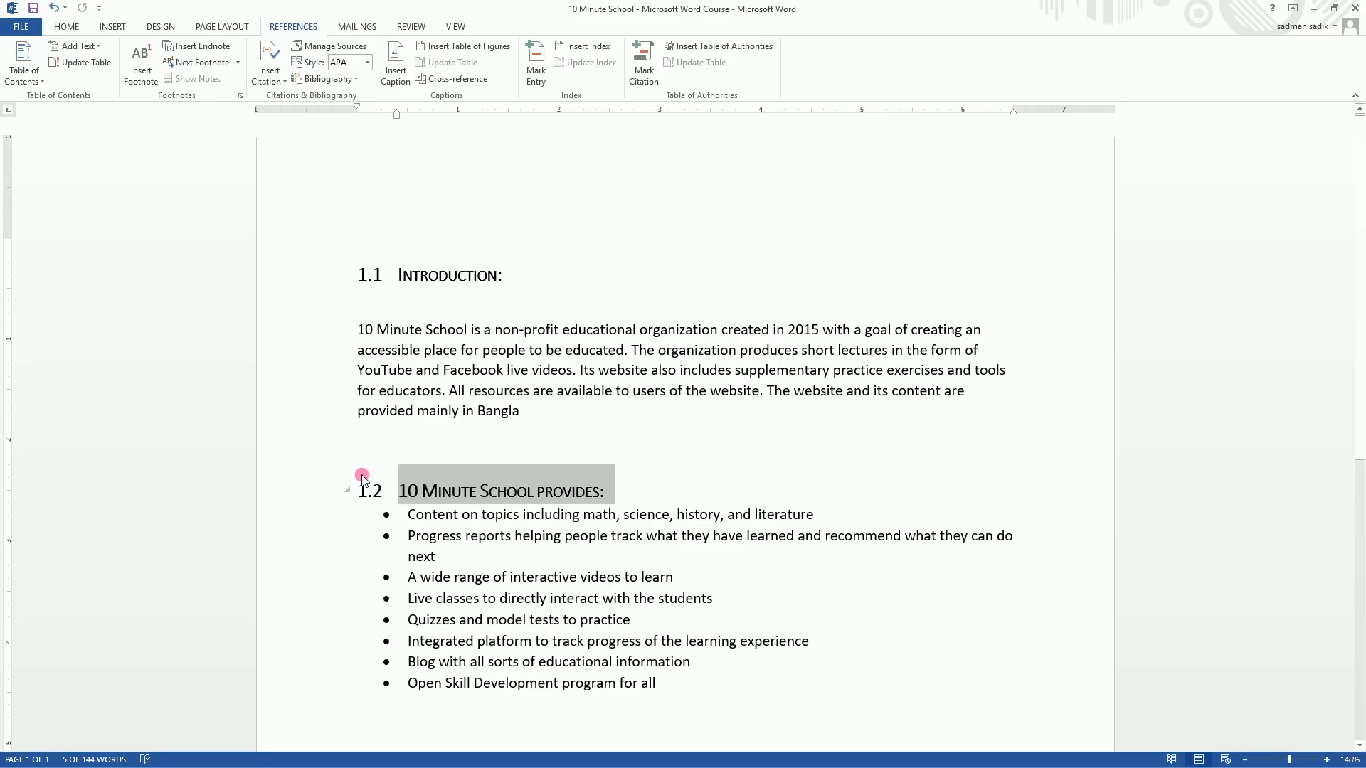
click(66, 26)
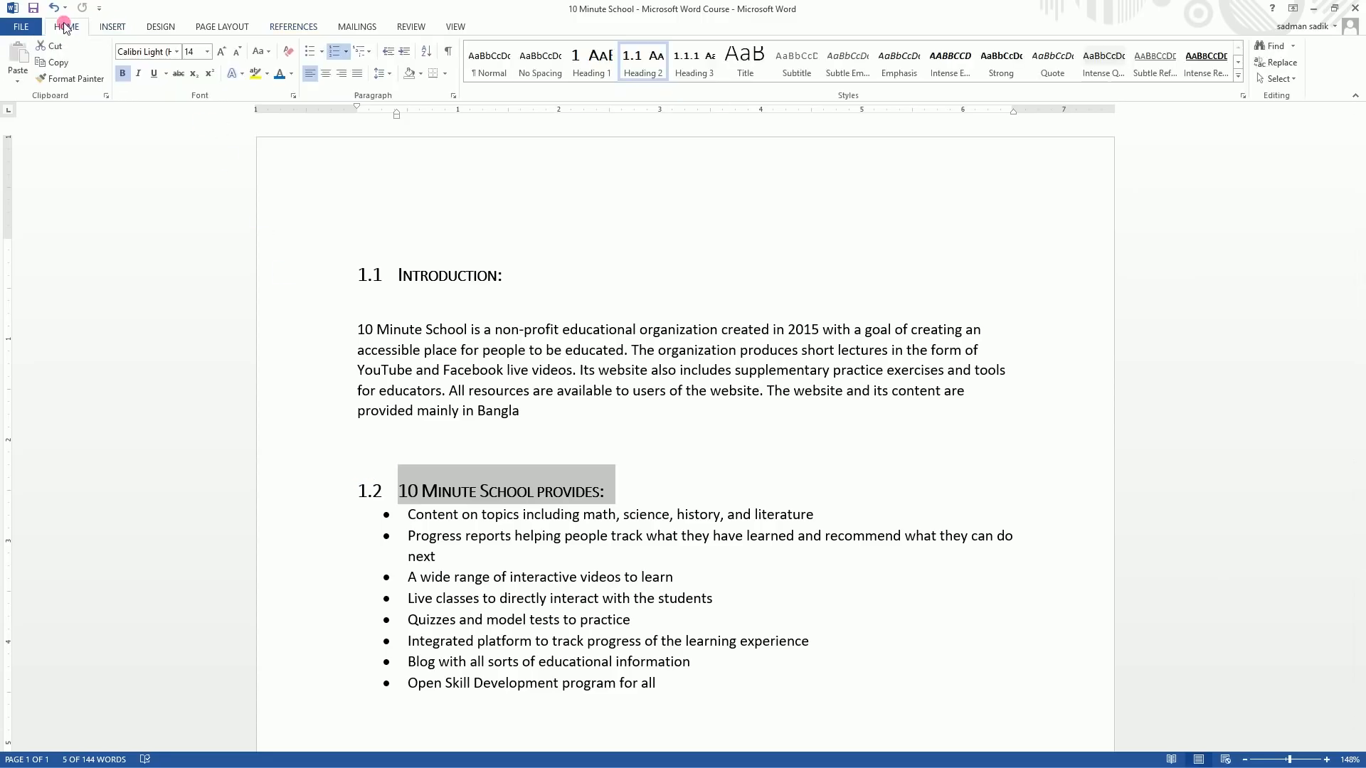
Change the font of the whole paragraph under the Introduction heading to Times New Roman.
click(481, 330)
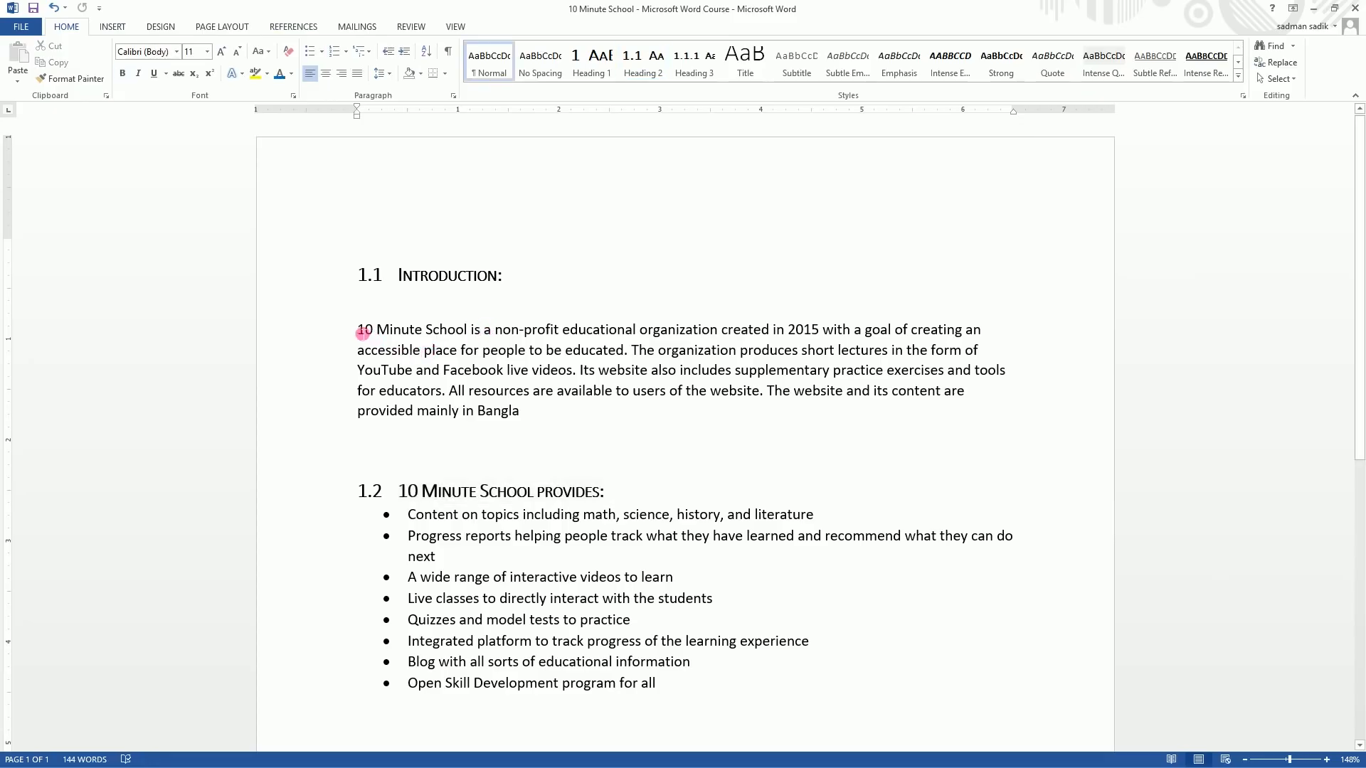
drag(362, 331, 518, 412)
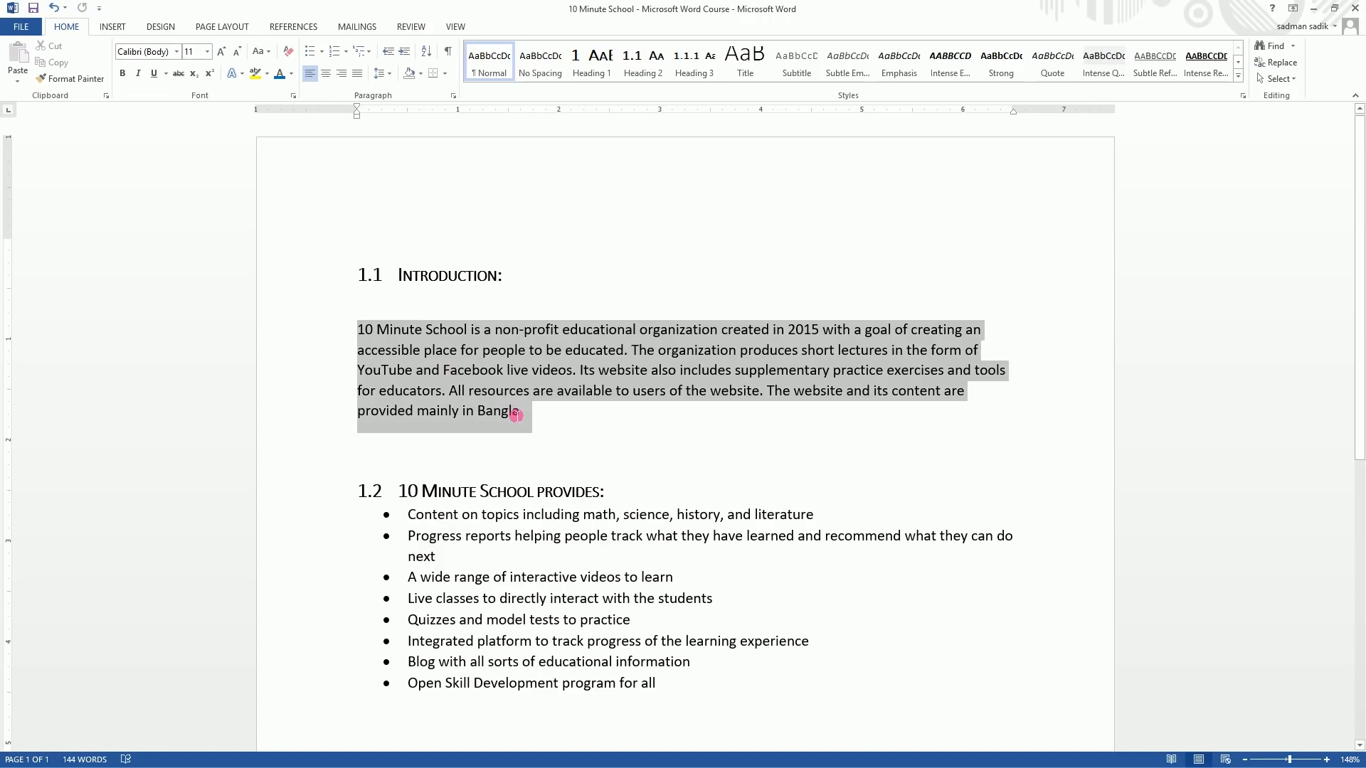
click(178, 49)
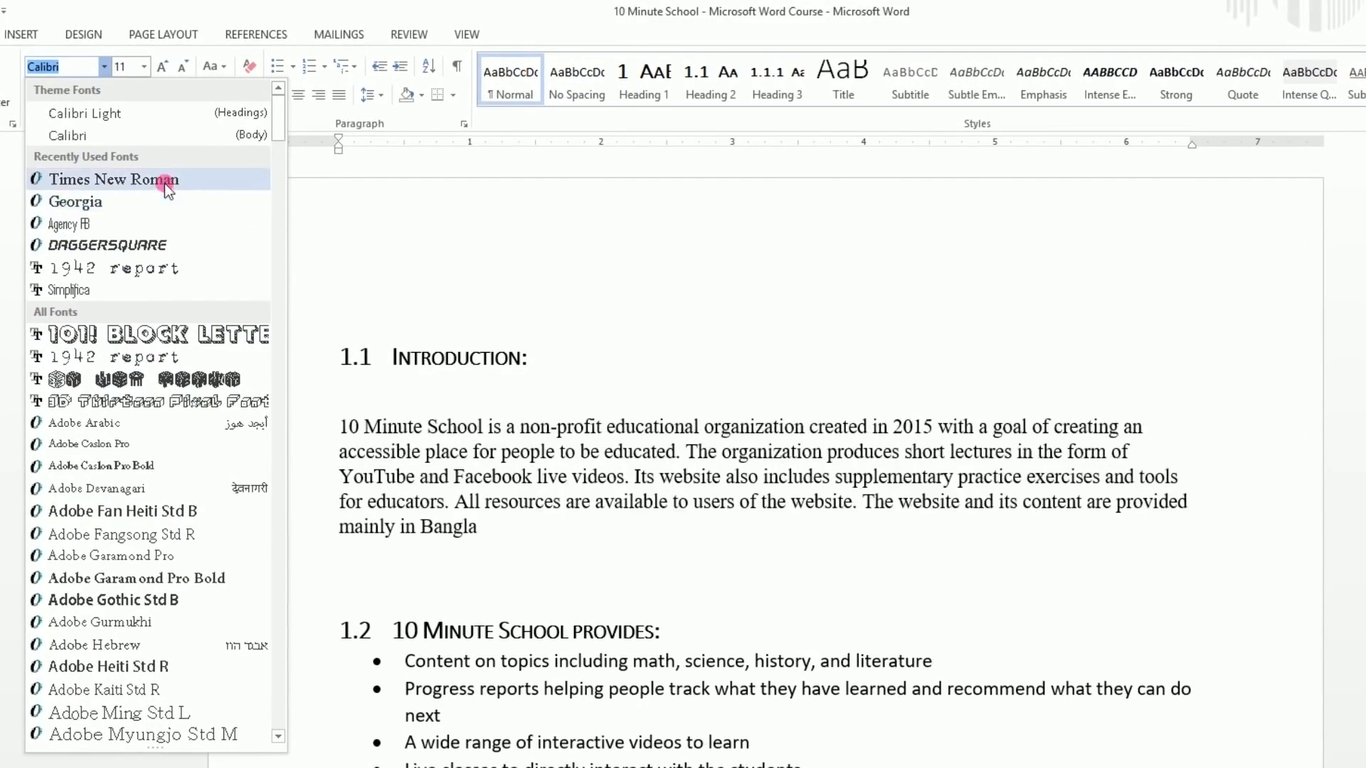
click(166, 183)
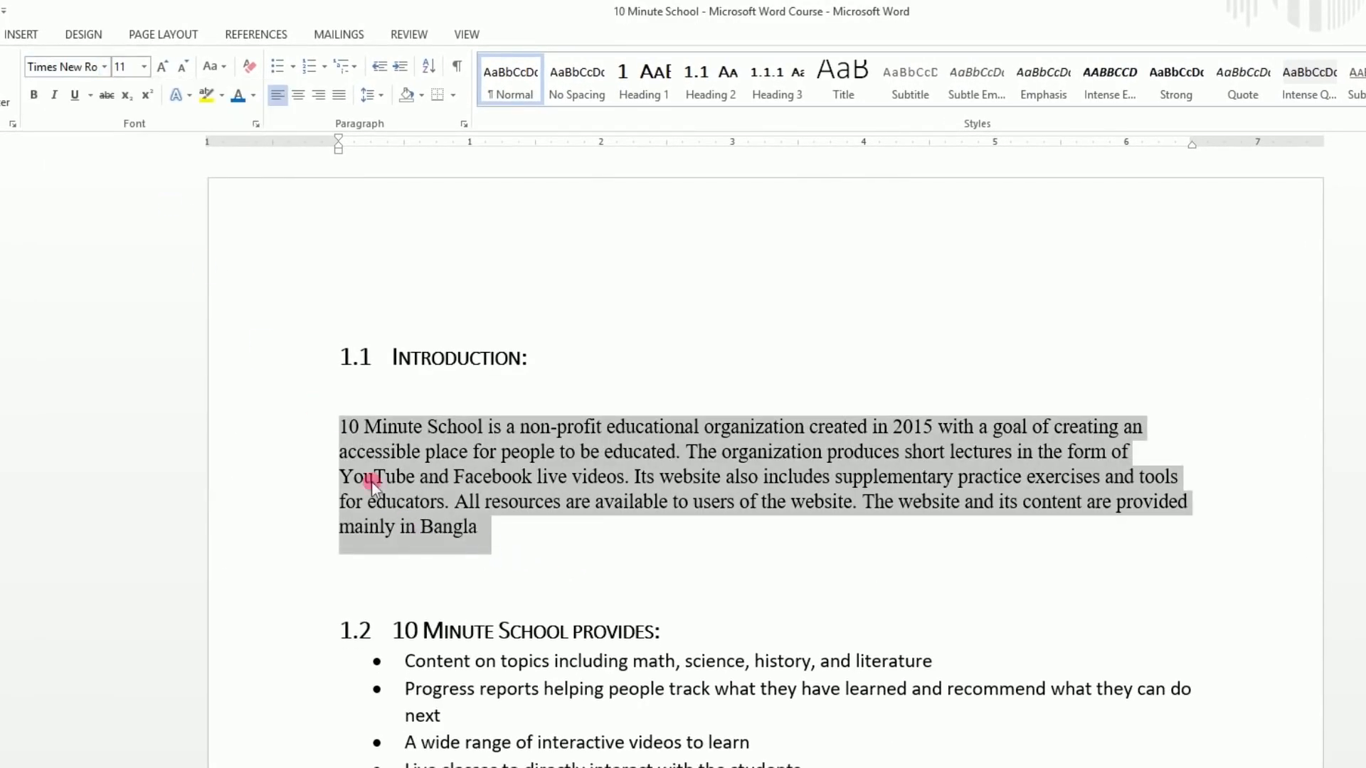
Set the introduction paragraph's font size to 20, then change it to the custom size 15.
click(144, 69)
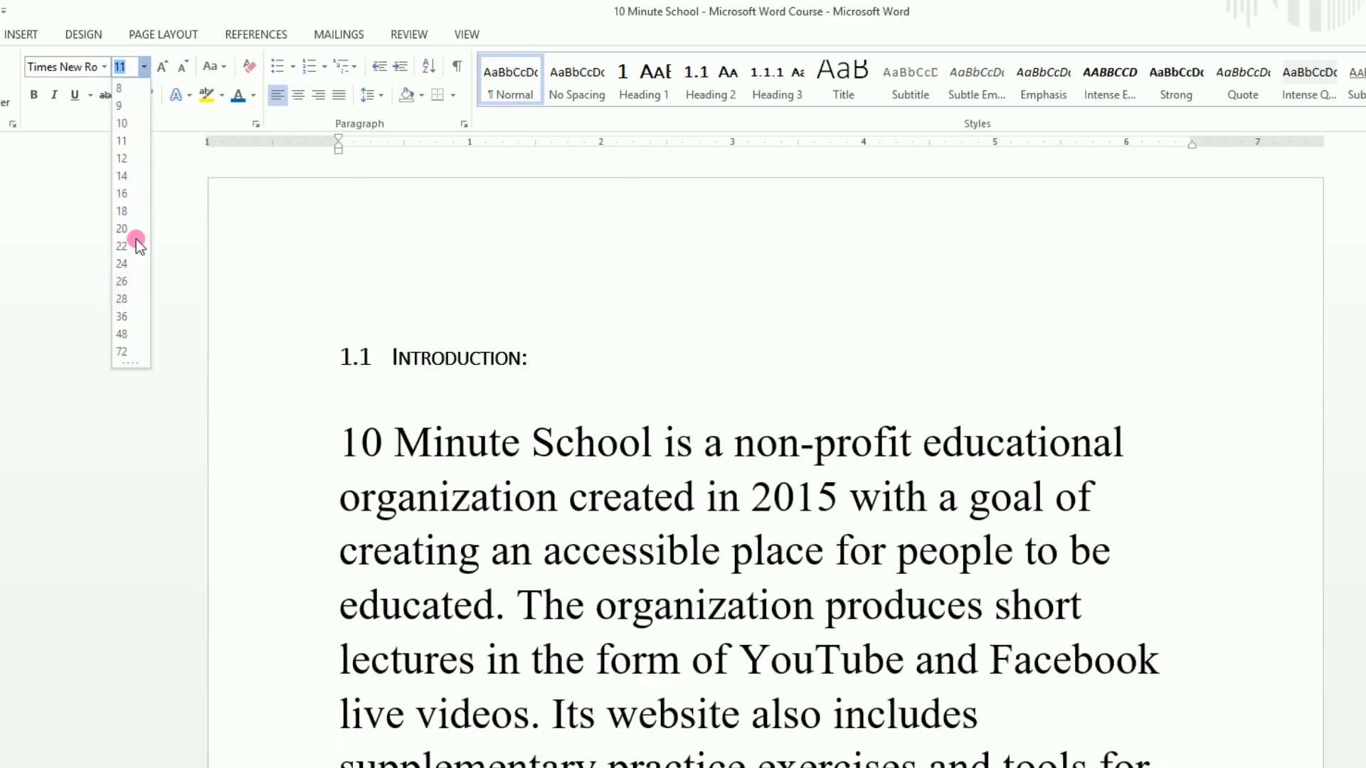
click(137, 228)
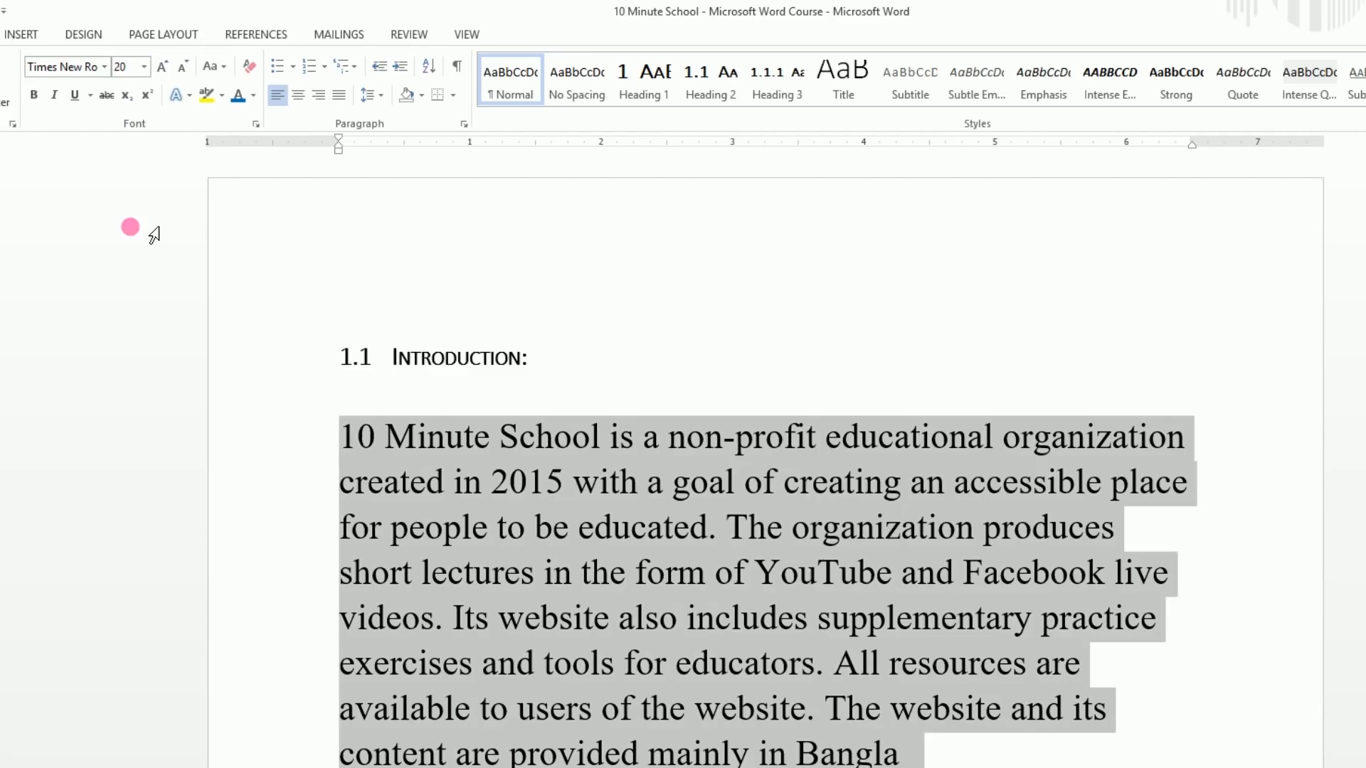
click(121, 67)
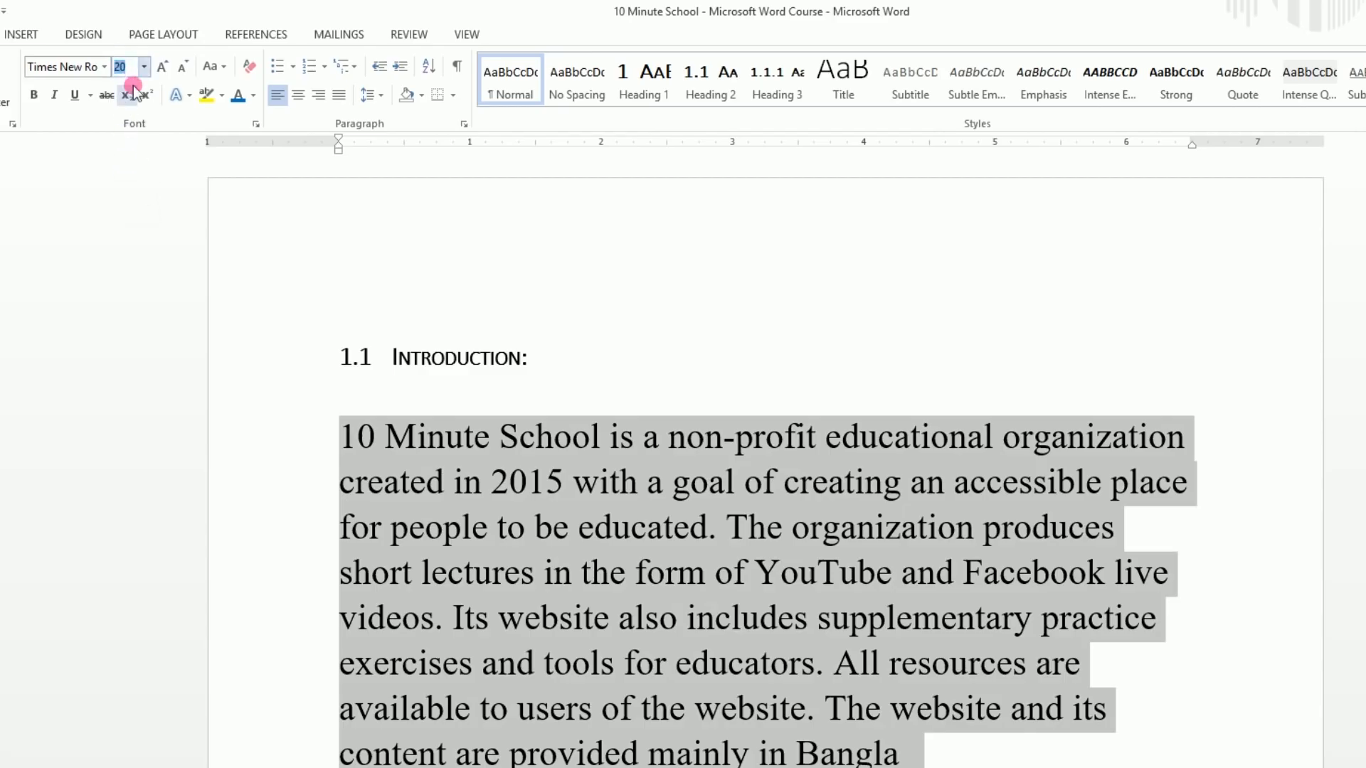
text(15)
key(Return)
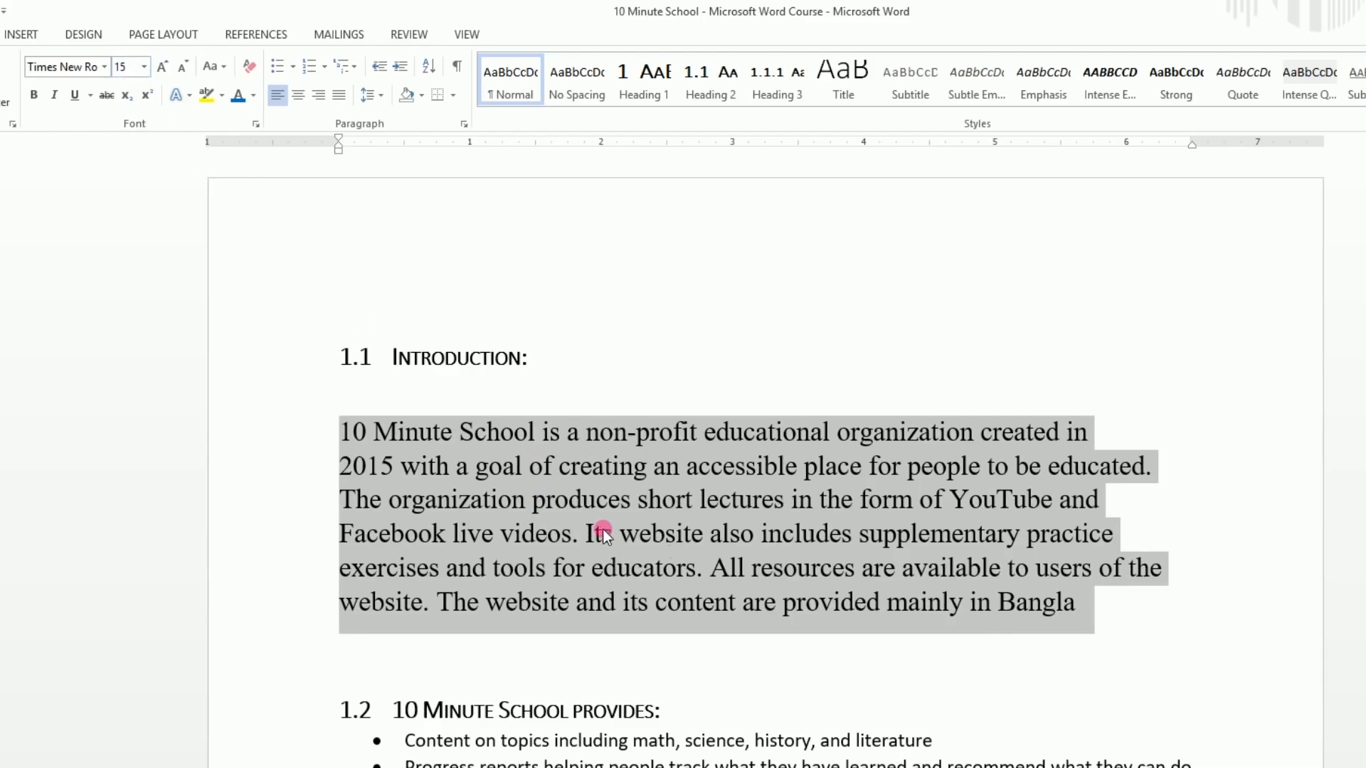
Grow the introduction paragraph's font incrementally to 18, then shrink it to 12 and deselect the text.
click(164, 67)
click(164, 67)
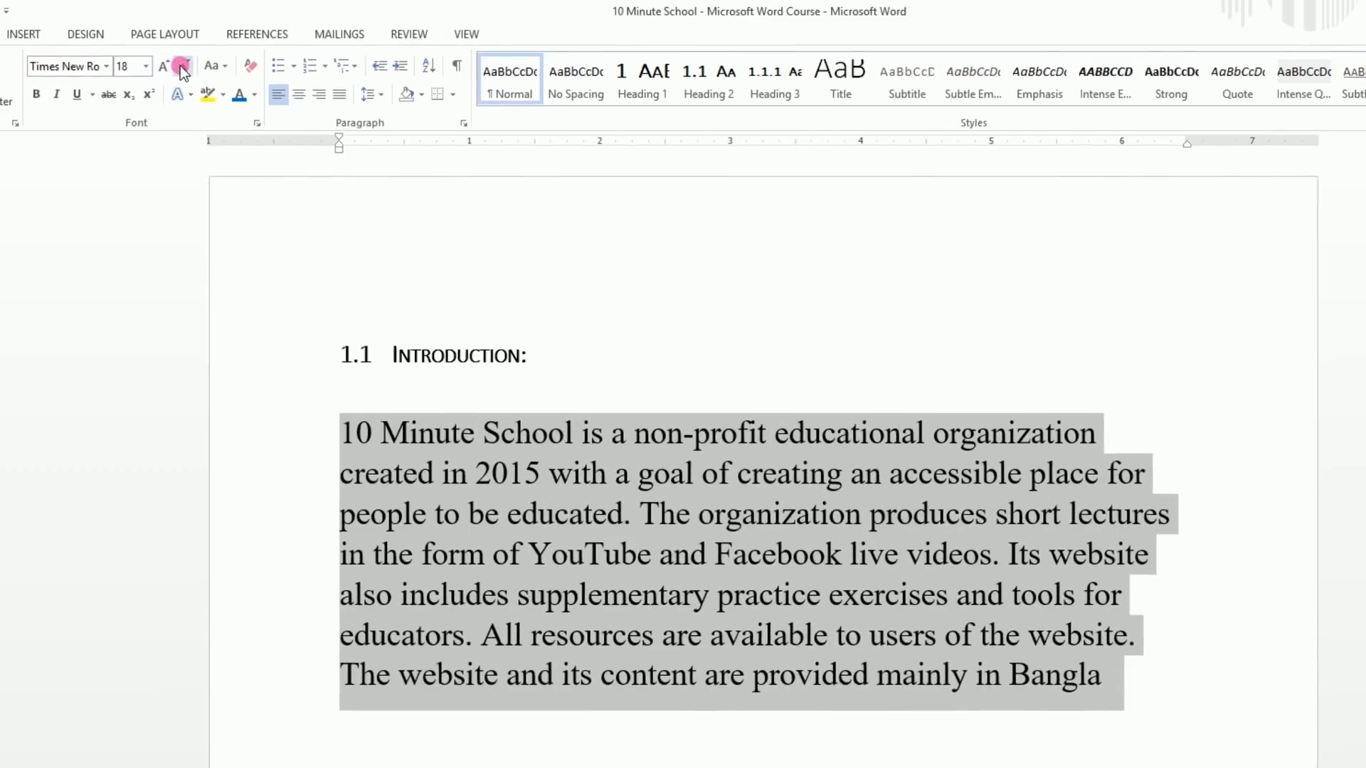
click(181, 66)
click(181, 66)
click(181, 67)
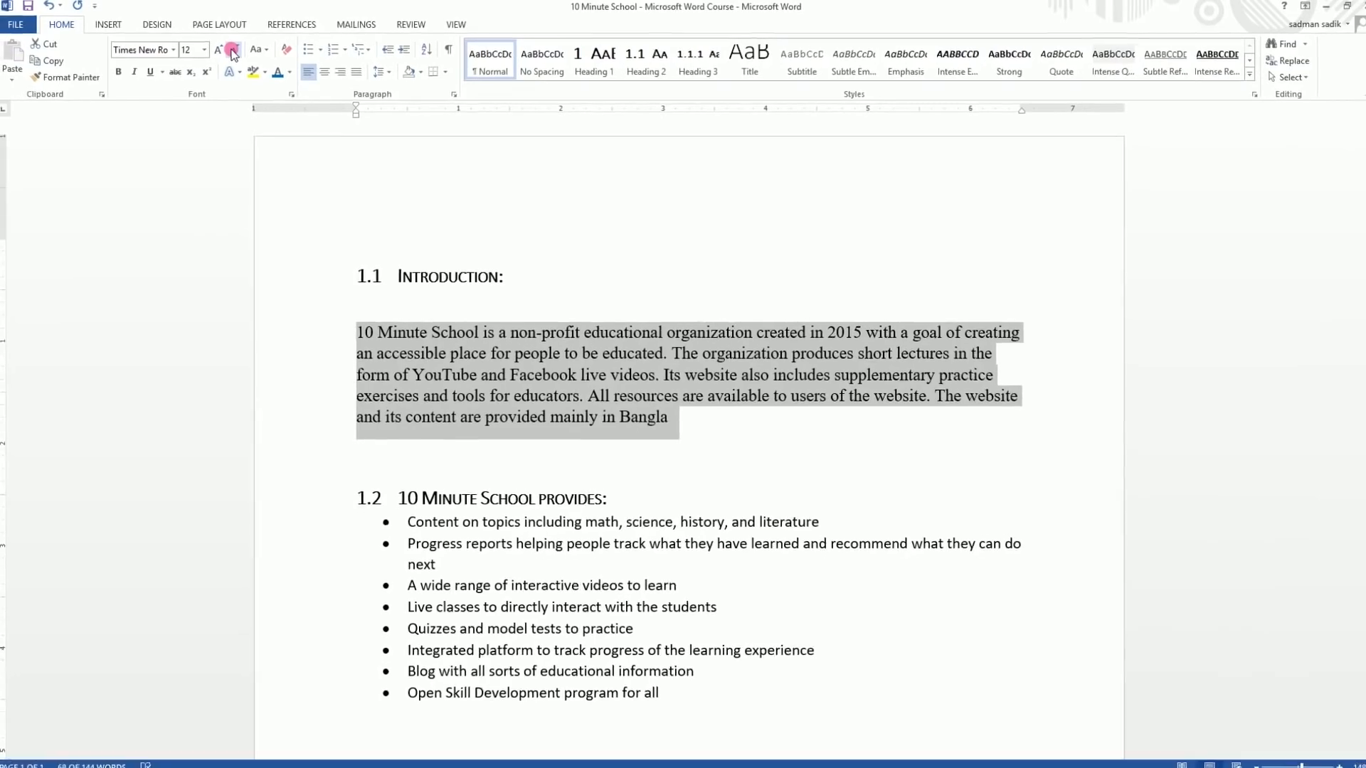
click(550, 375)
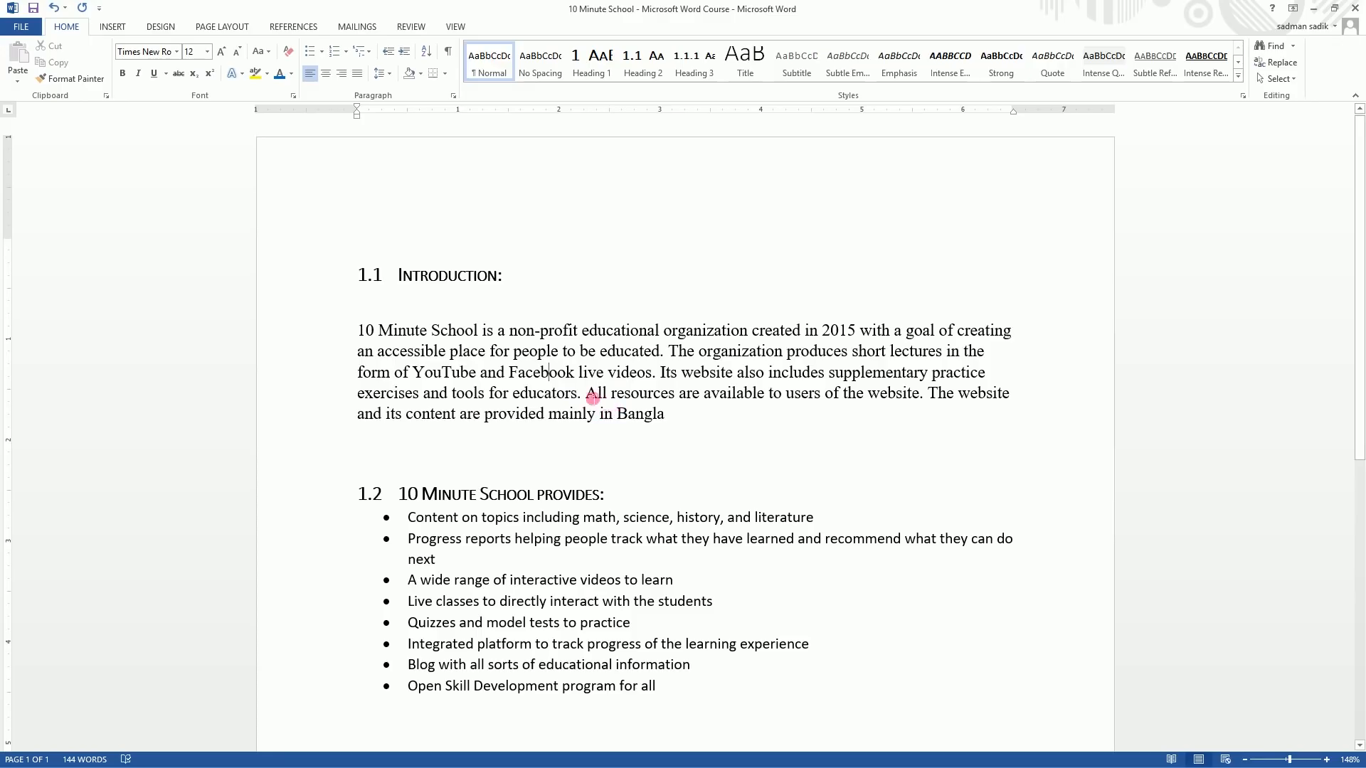
Highlight the sentence "All resources are available to users of the website." in yellow, then undo the highlight.
drag(593, 396, 929, 407)
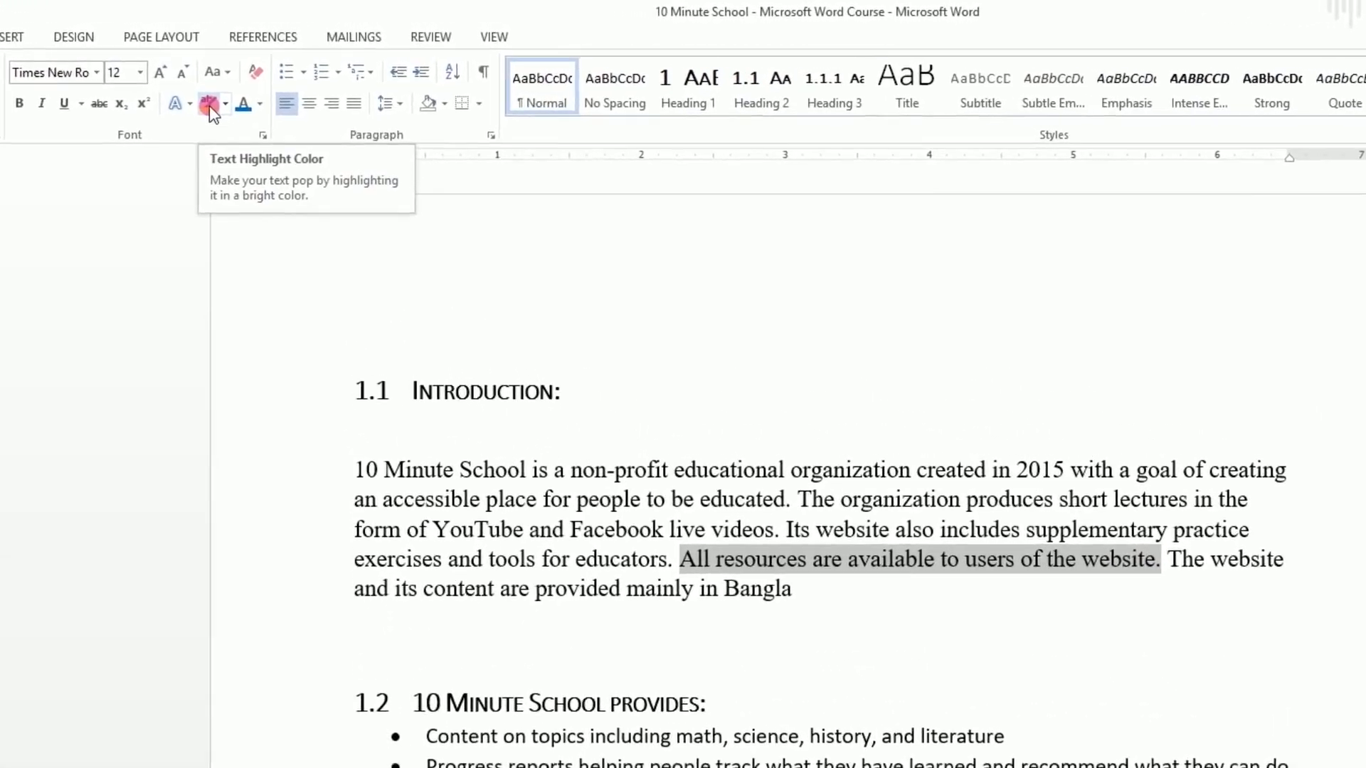
click(223, 107)
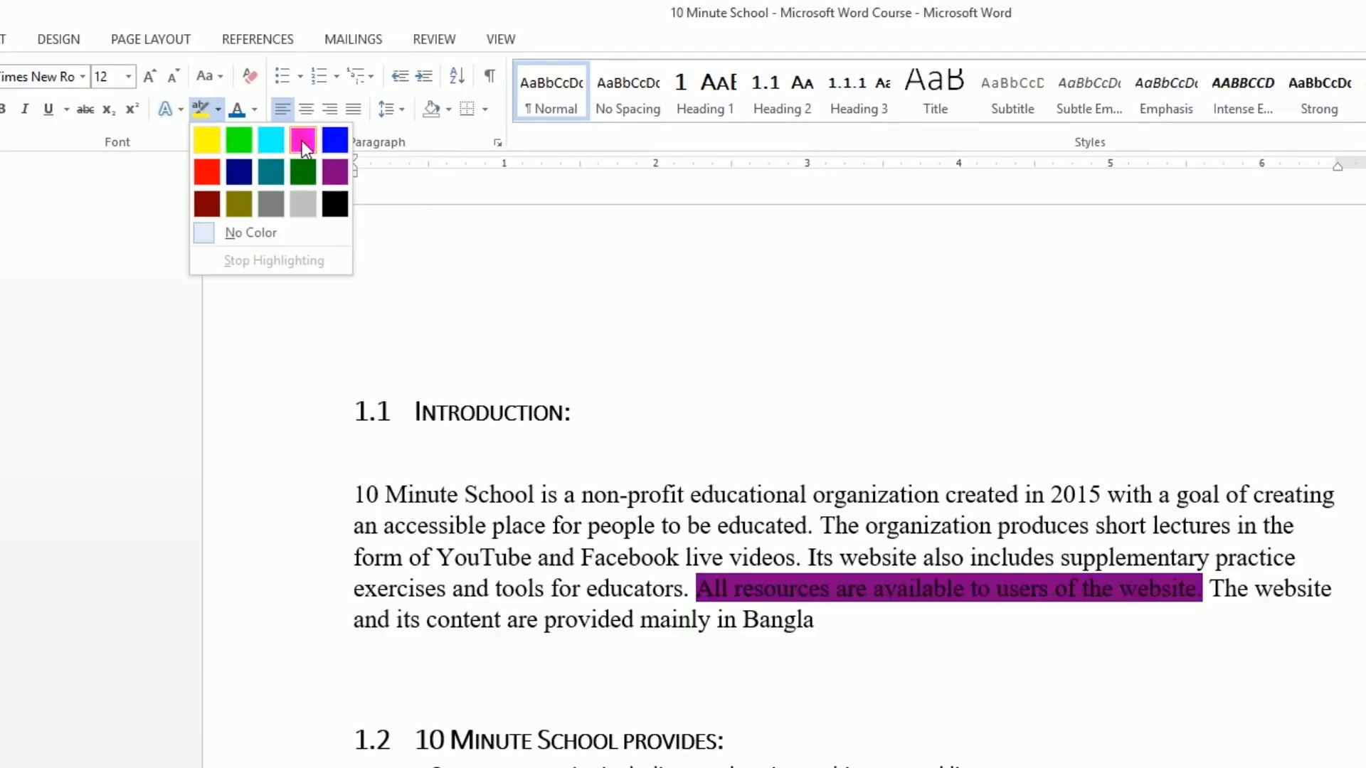
click(207, 141)
click(1141, 447)
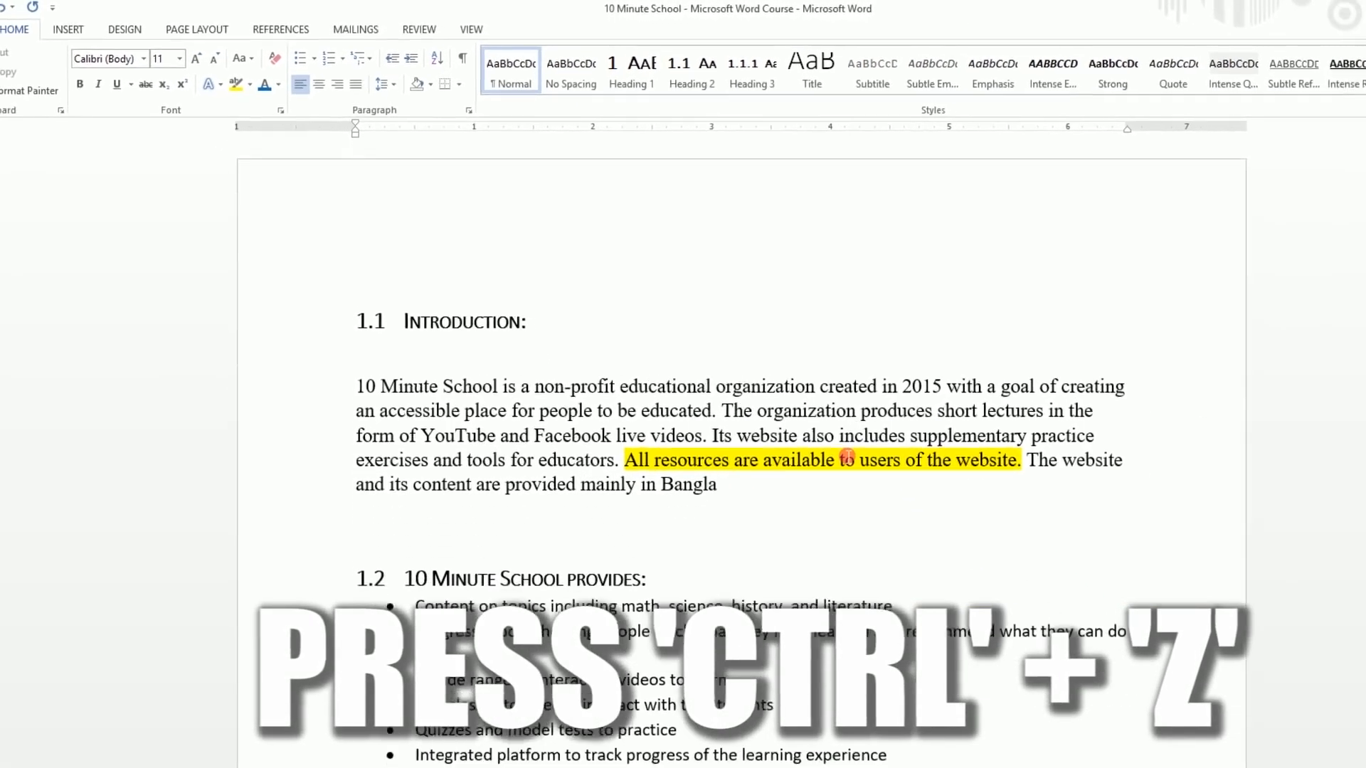
key(ctrl+z)
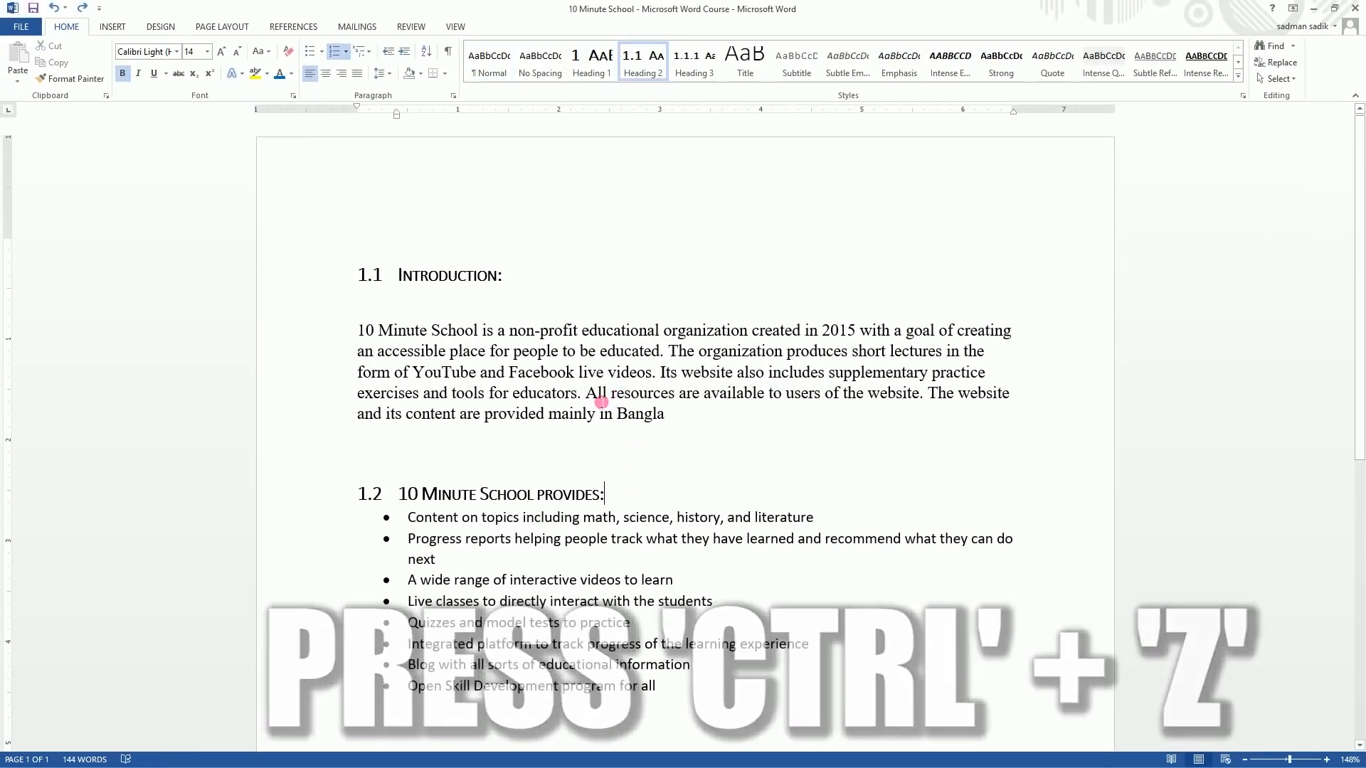
Change the font color of "All resources are available to users of the website" to the standard light blue.
drag(587, 396, 920, 399)
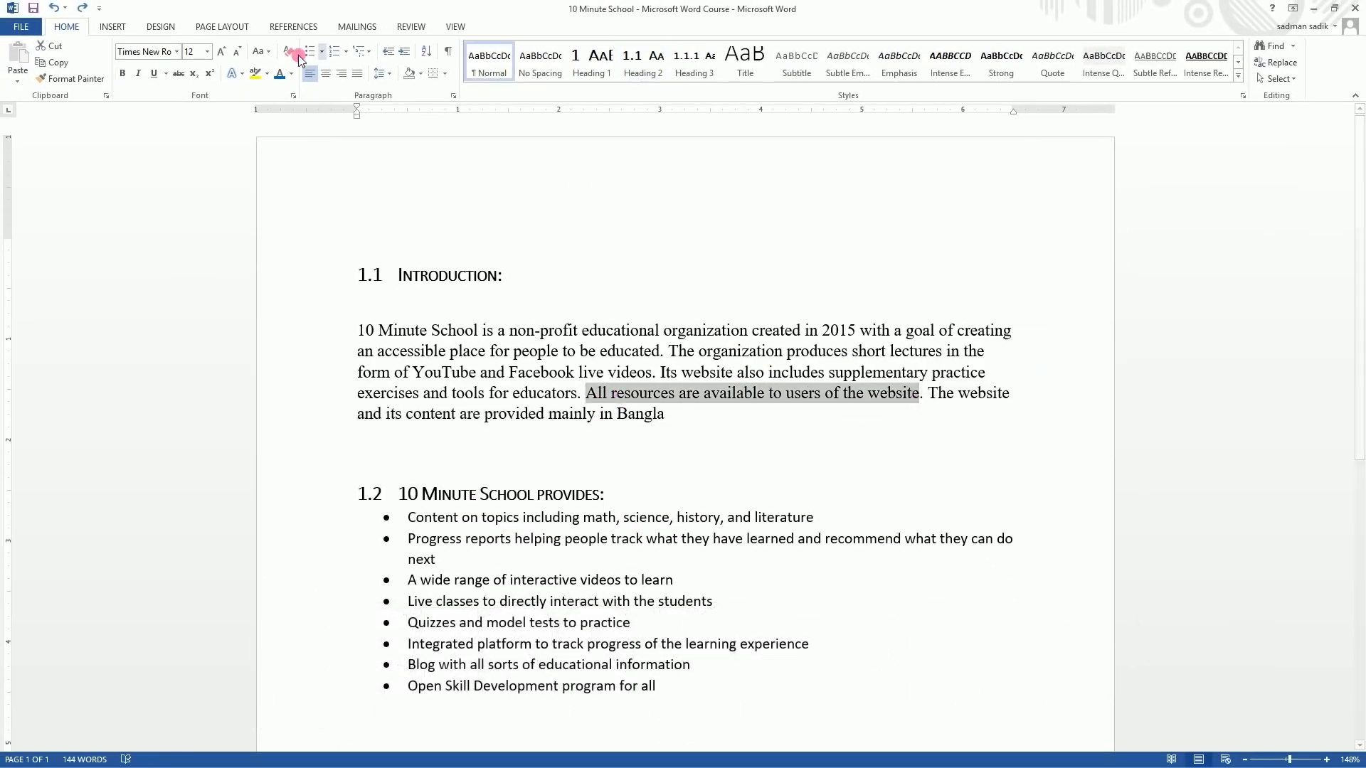
click(291, 74)
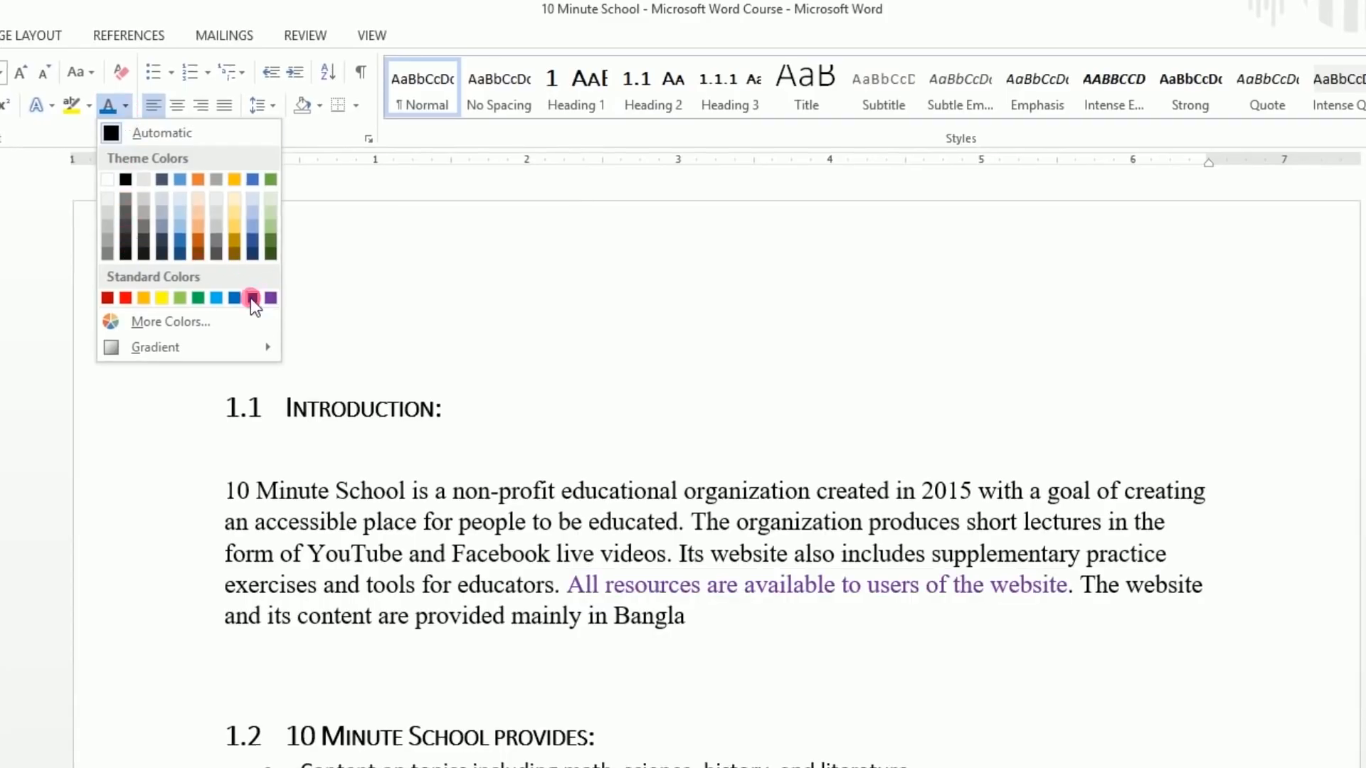
click(216, 297)
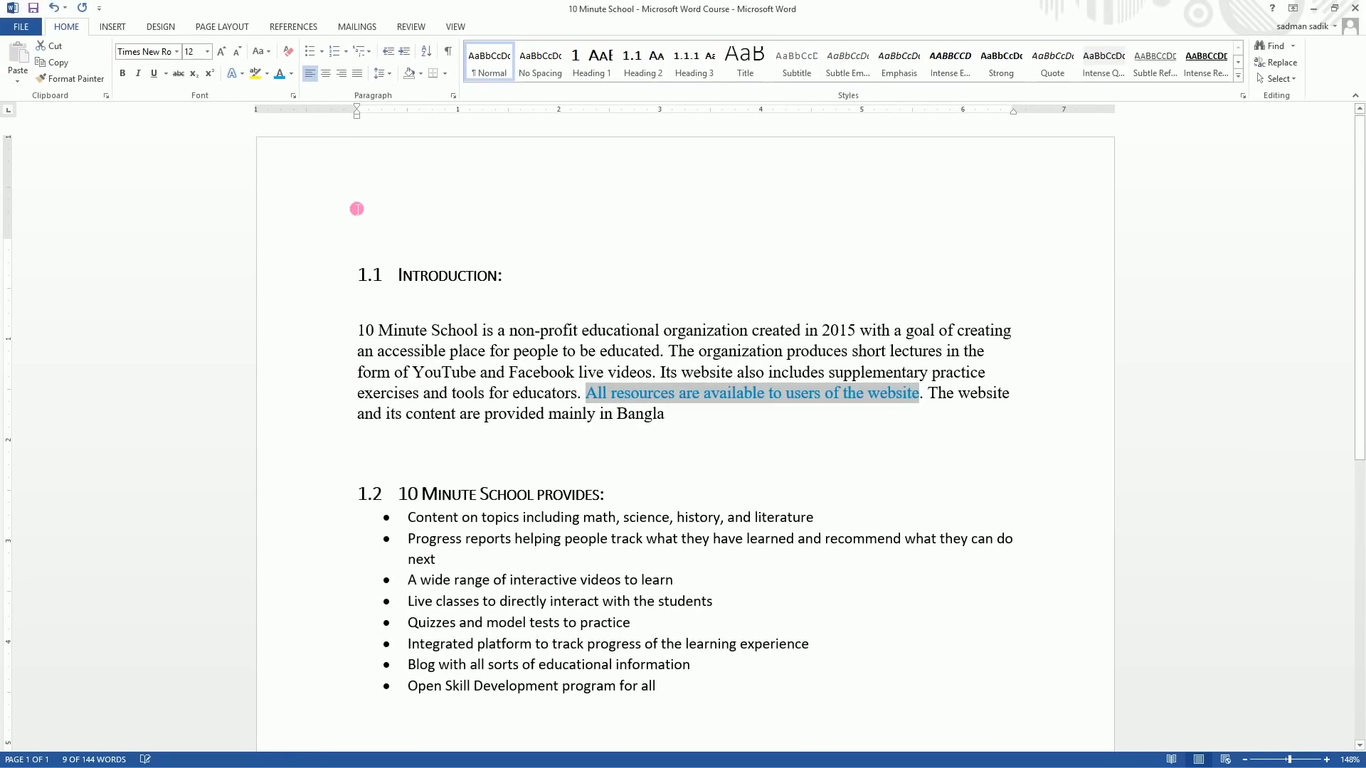
Undo the light blue font color on the sentence "All resources are available to users of the website" and deselect it.
key(ctrl+z)
click(364, 262)
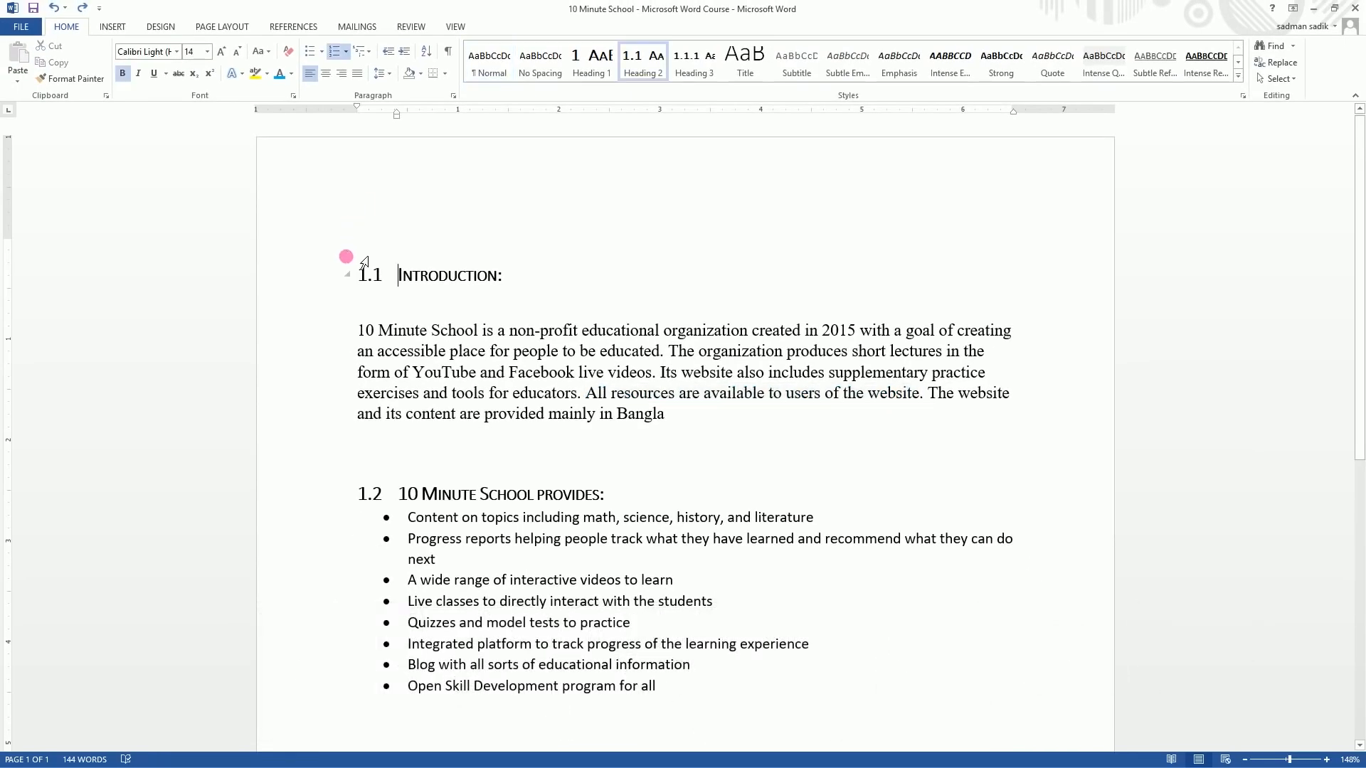
Add the equation E=mc² on a new line below the introduction paragraph, with the 2 formatted as superscript.
click(695, 423)
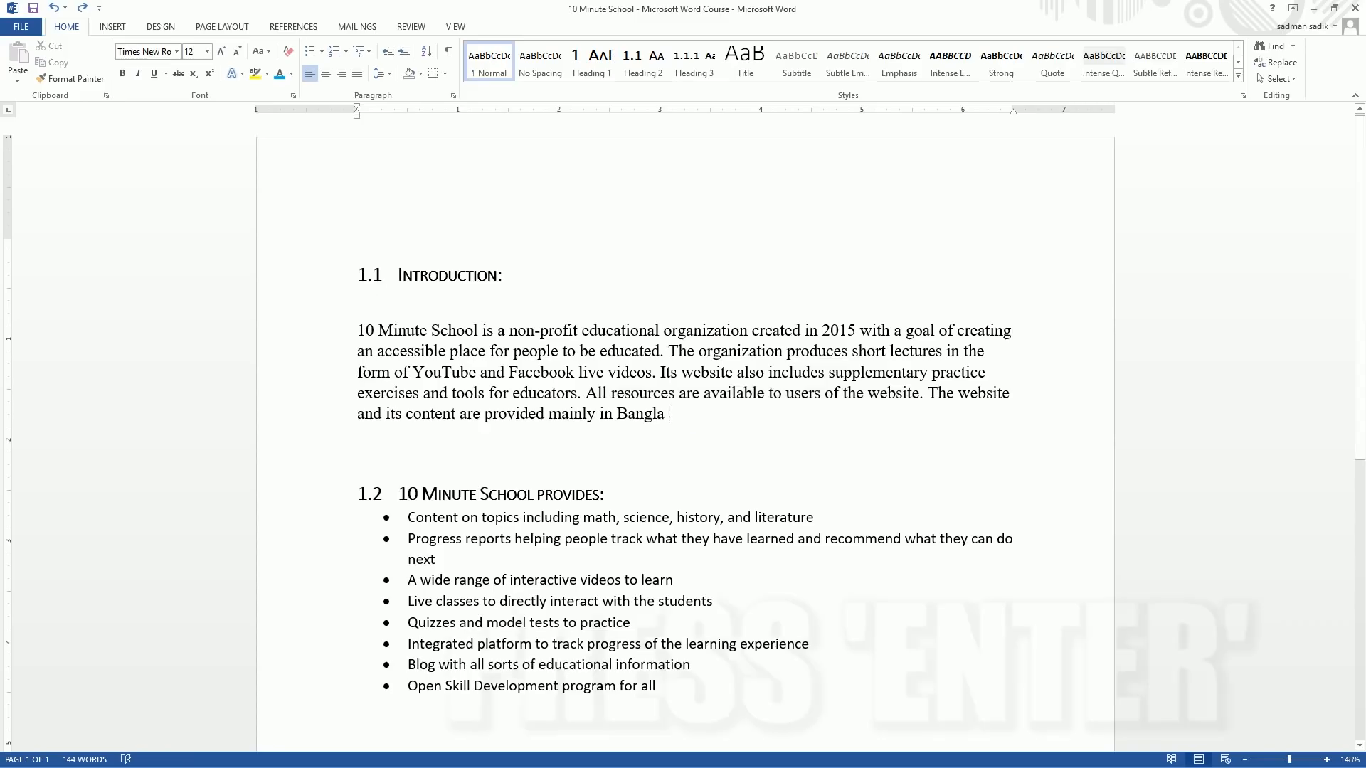
key(Return)
key(Return)
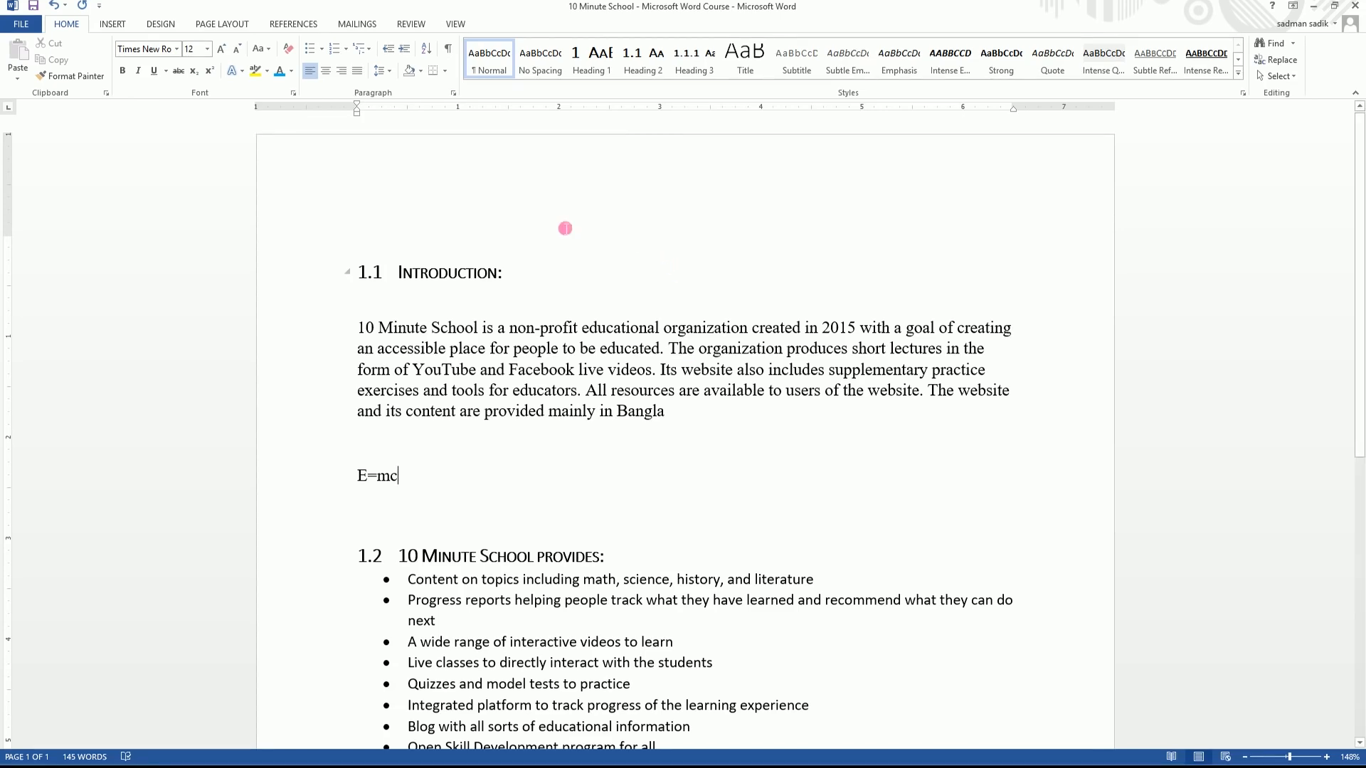
click(209, 74)
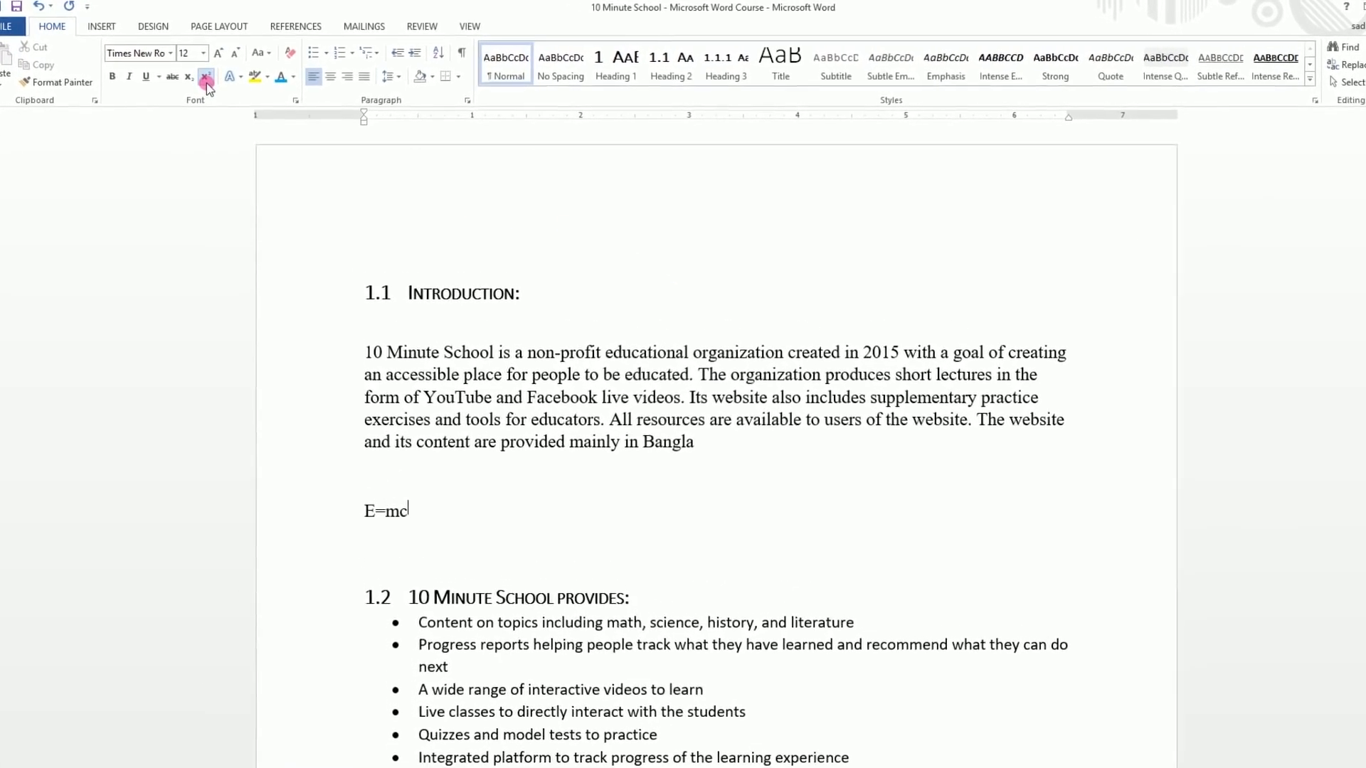
text(2)
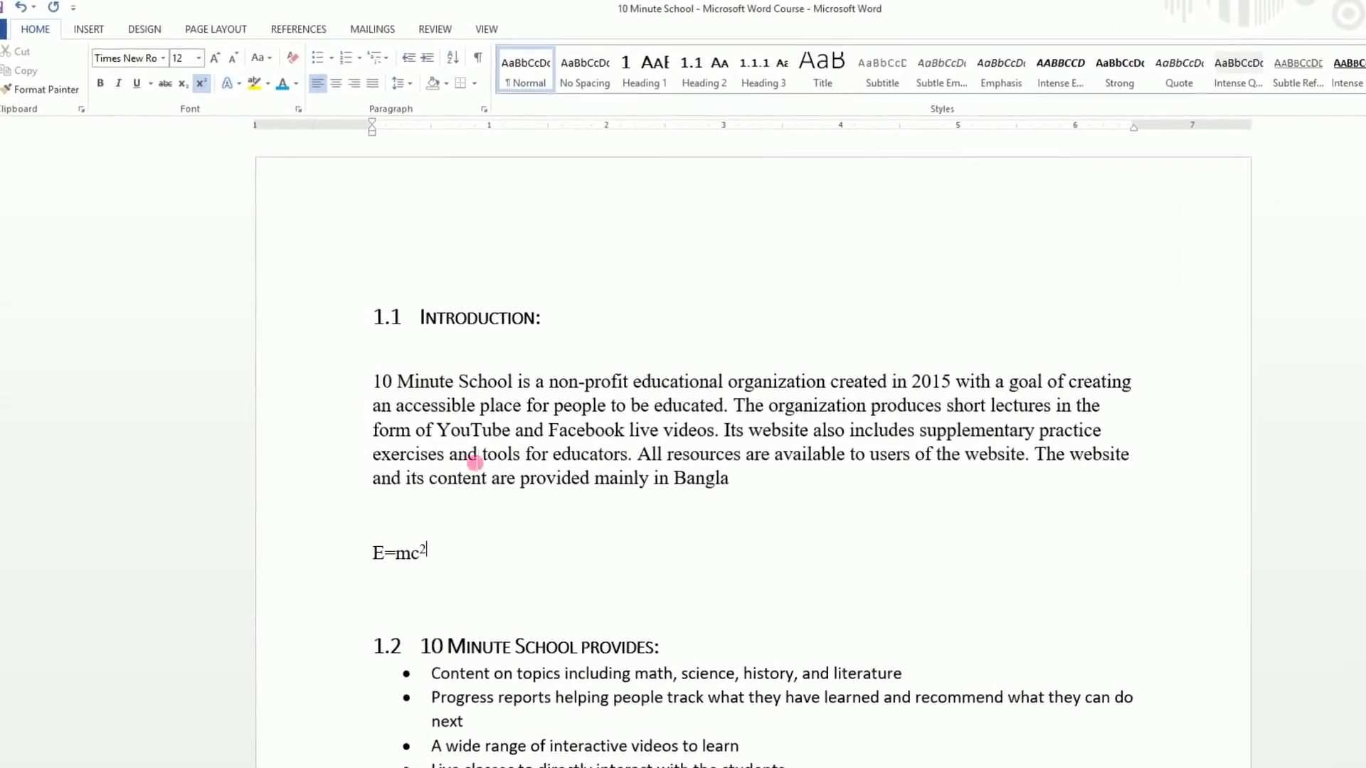
Add the trial digits 123123123 in superscript after the equation, then delete them.
text(123123123)
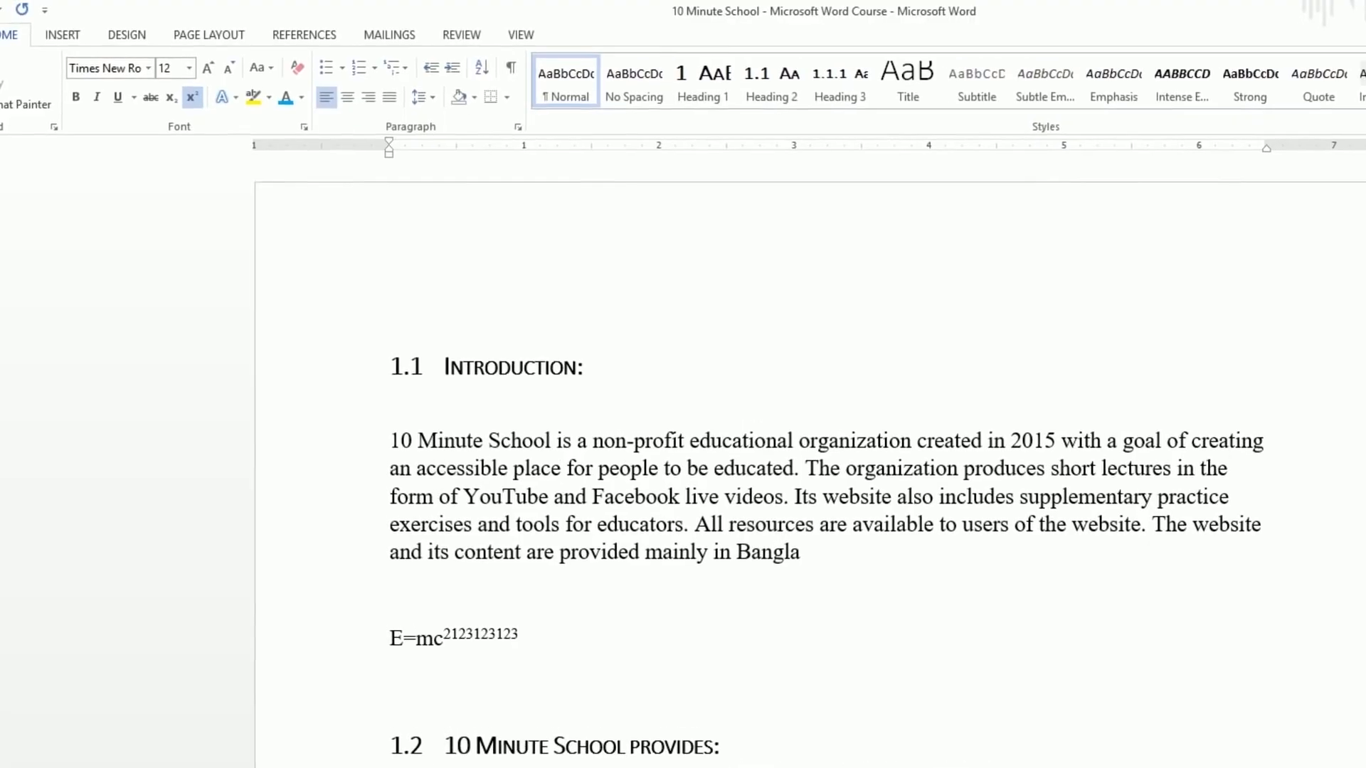
key(BackSpace)
key(BackSpace)
key(BackSpace)
key(BackSpace)
key(BackSpace)
key(BackSpace)
key(BackSpace)
key(BackSpace)
key(BackSpace)
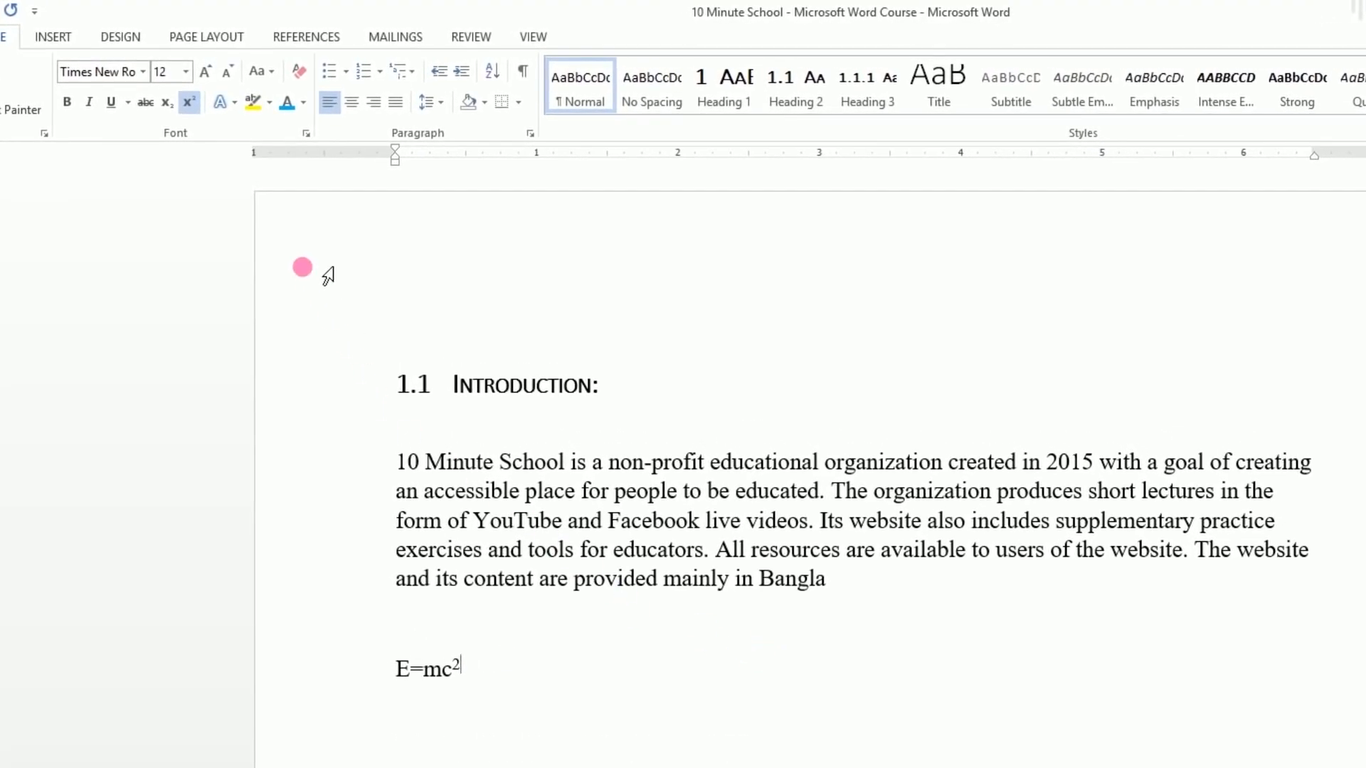
Turn off superscript after E=mc², test normal text with "asadsdas", and delete the test text.
click(189, 103)
text(asadsdas)
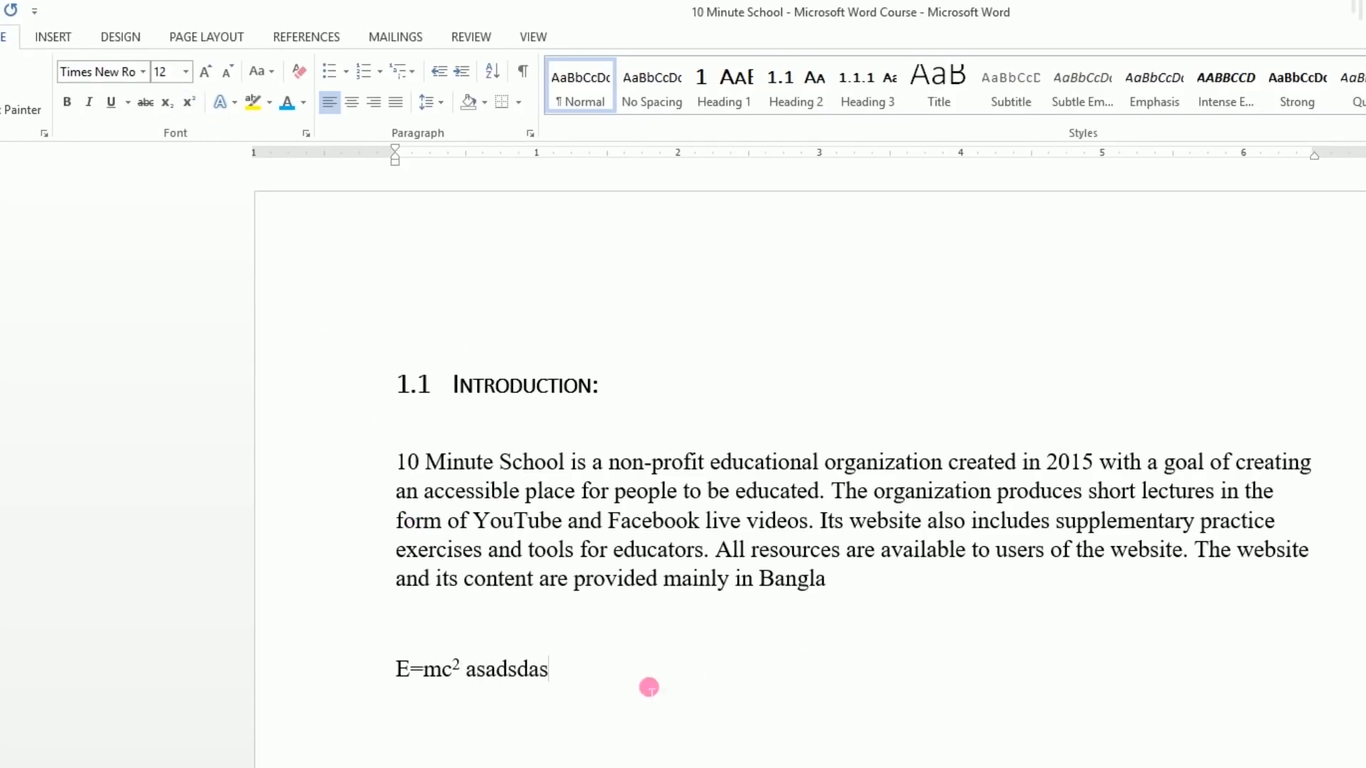
key(BackSpace)
key(BackSpace)
key(BackSpace)
key(BackSpace)
key(BackSpace)
key(BackSpace)
key(BackSpace)
key(BackSpace)
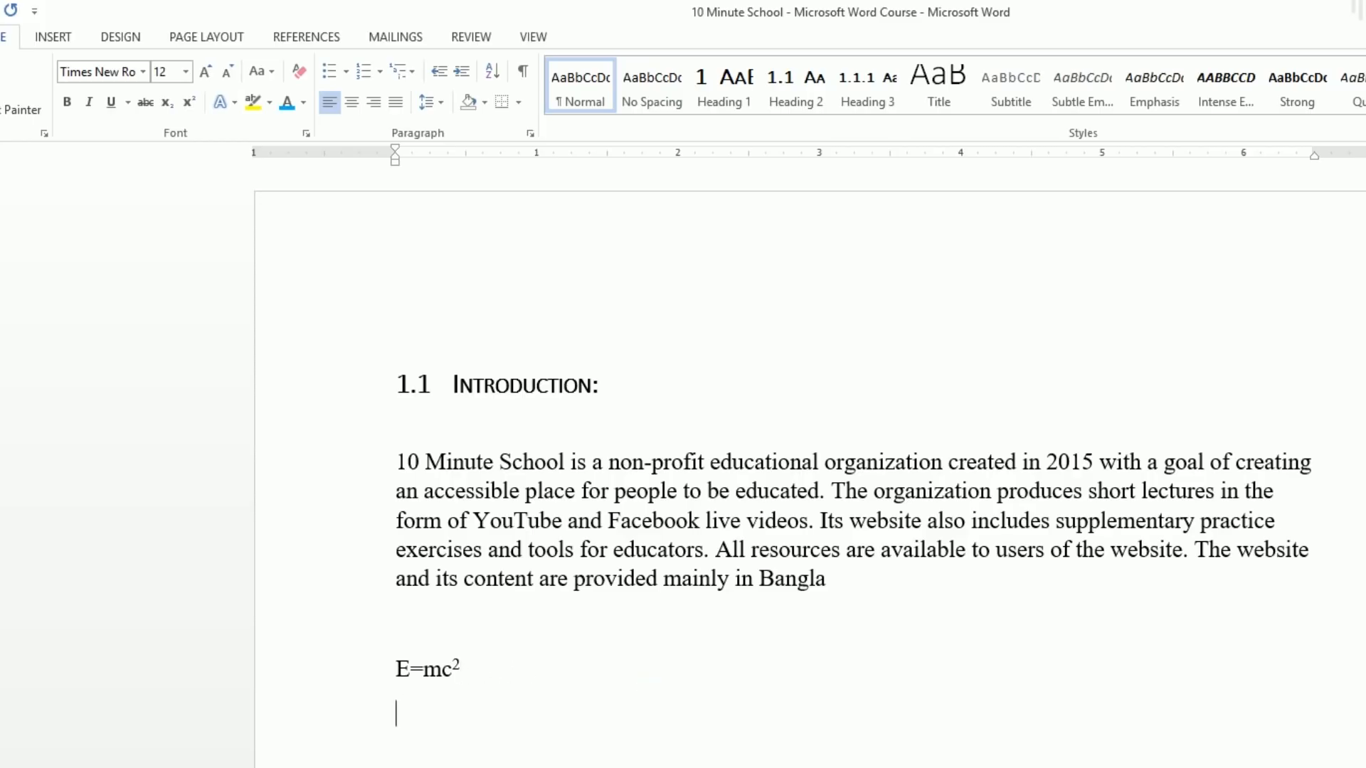
Write the formula H₂O on the line below E=mc², with only the 2 formatted as subscript.
text(H)
click(171, 105)
text(2)
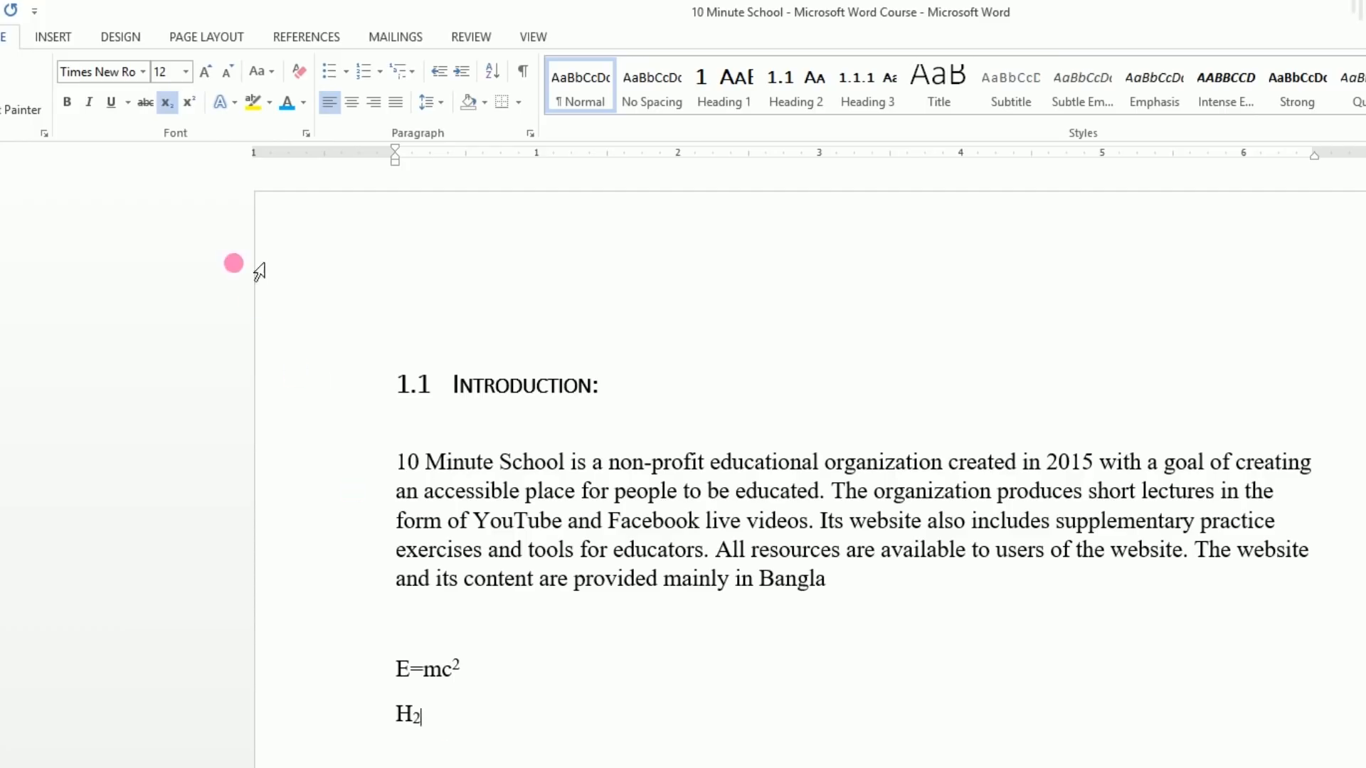
click(167, 101)
text(O)
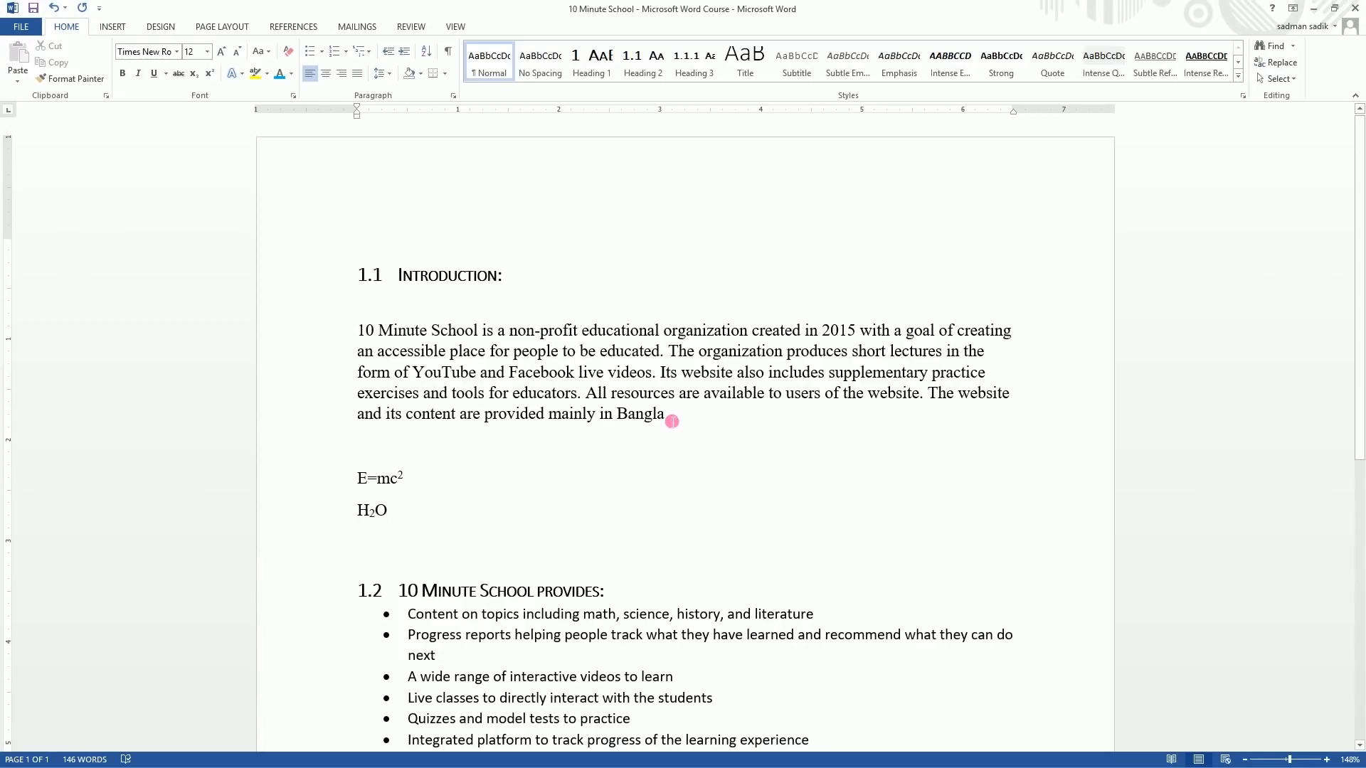
Change the case of the introduction paragraph to UPPERCASE.
drag(671, 421, 349, 345)
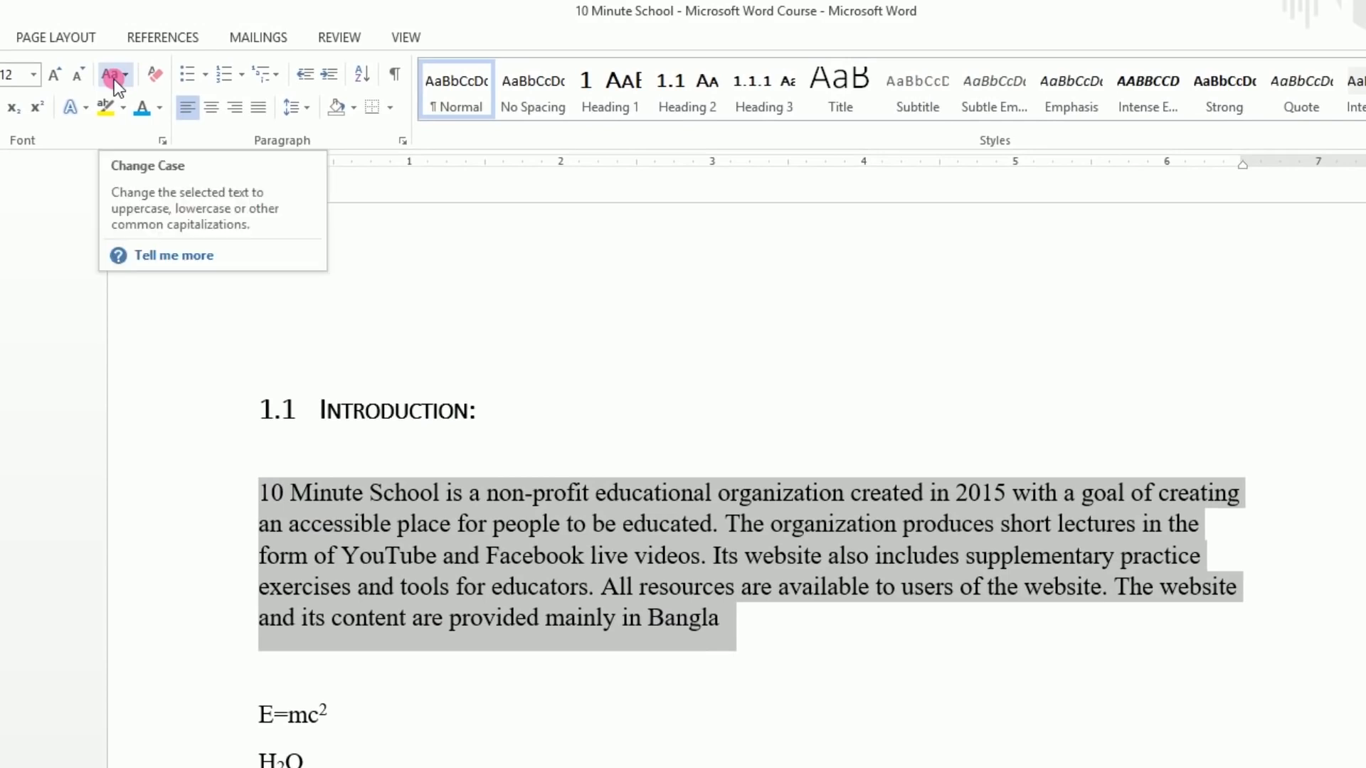
click(123, 78)
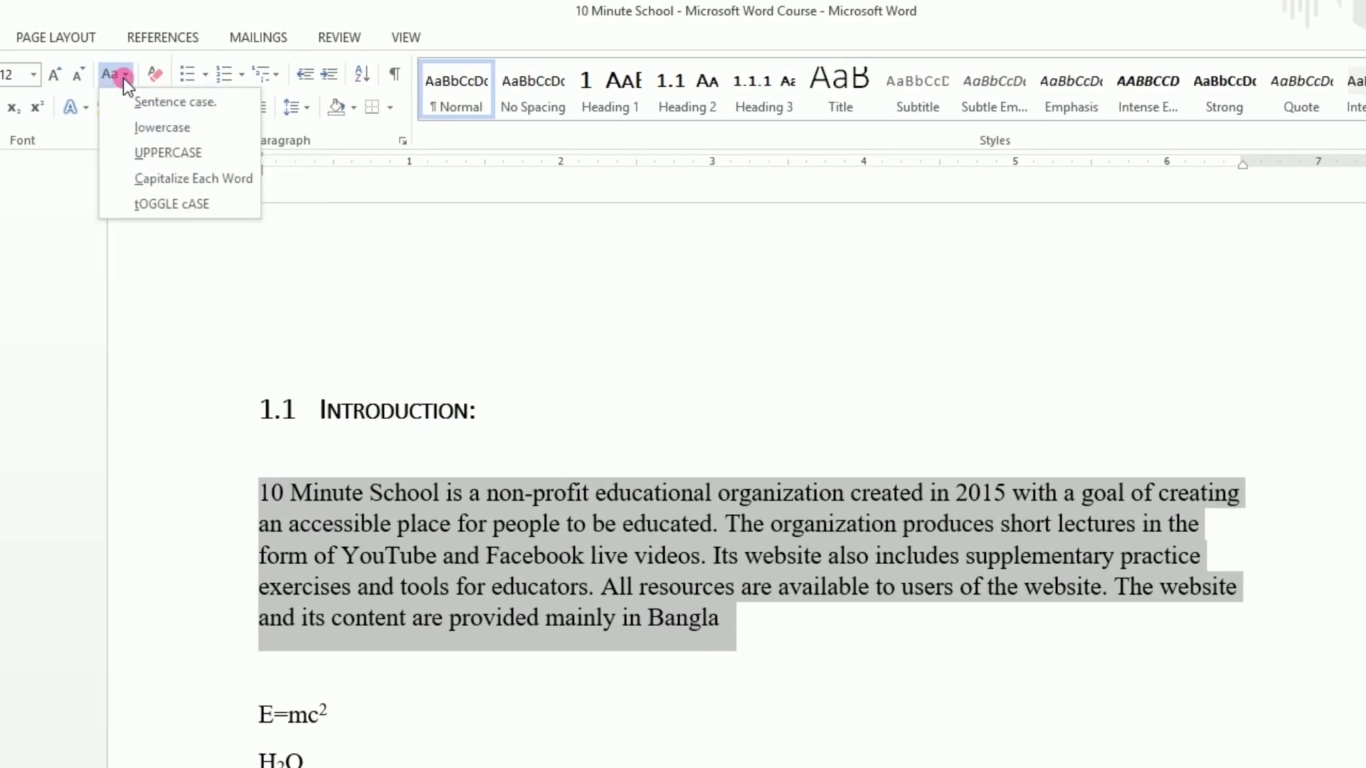
click(154, 152)
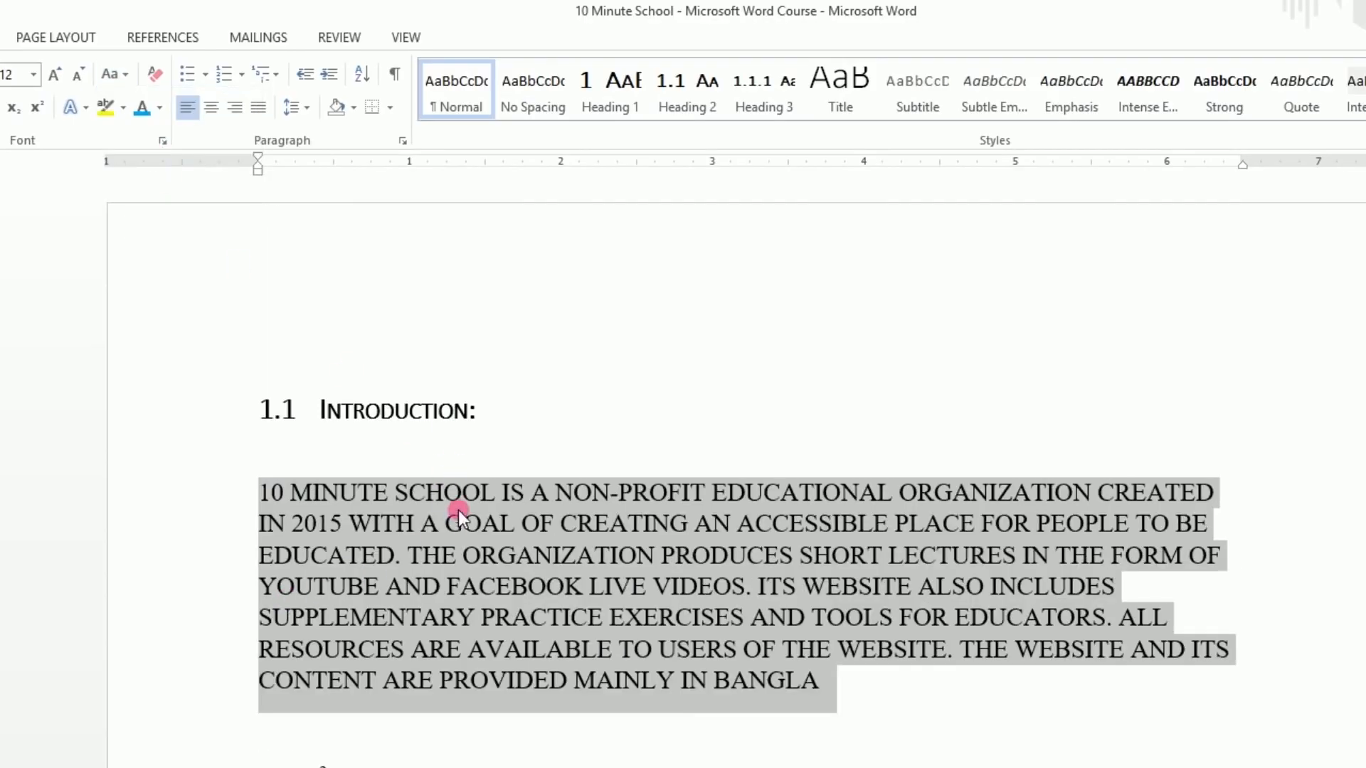
Change the introduction paragraph's case to lowercase, then to Capitalize Each Word.
click(122, 76)
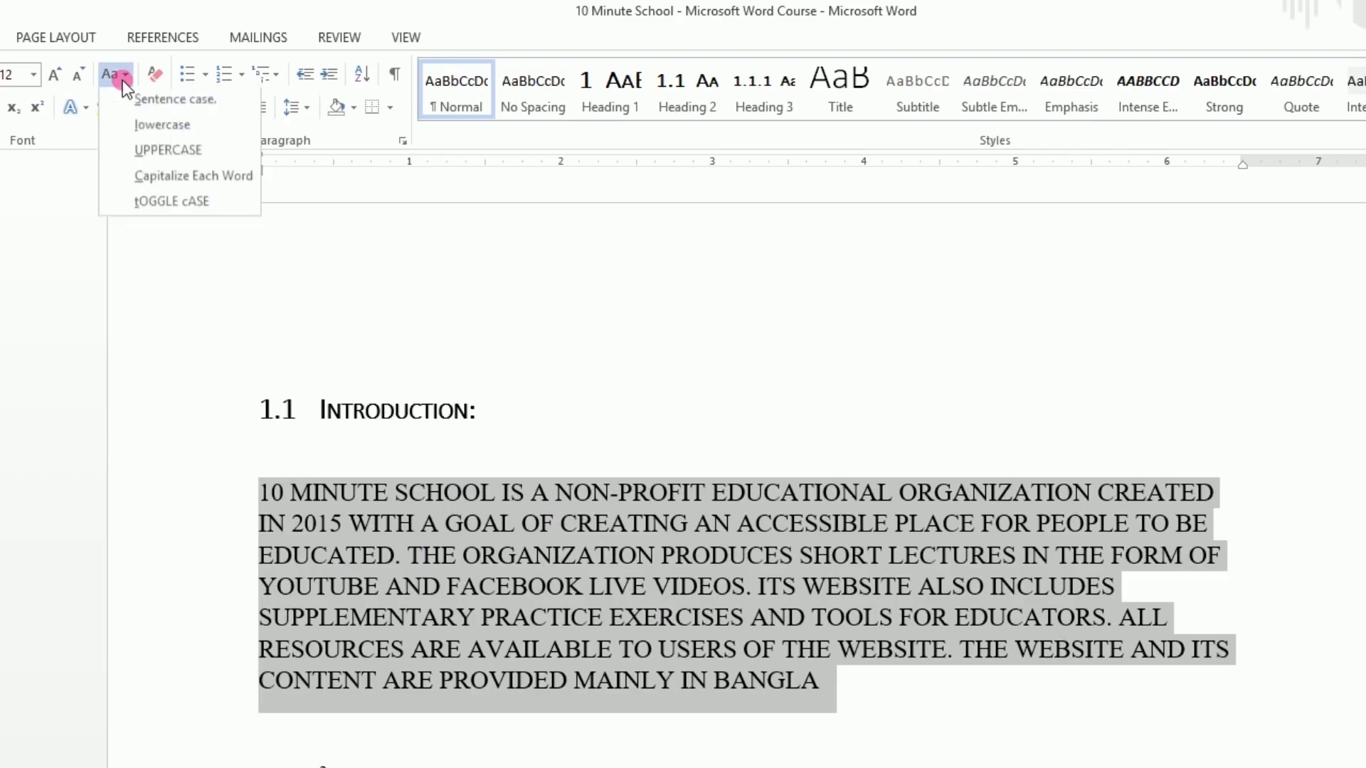
click(157, 135)
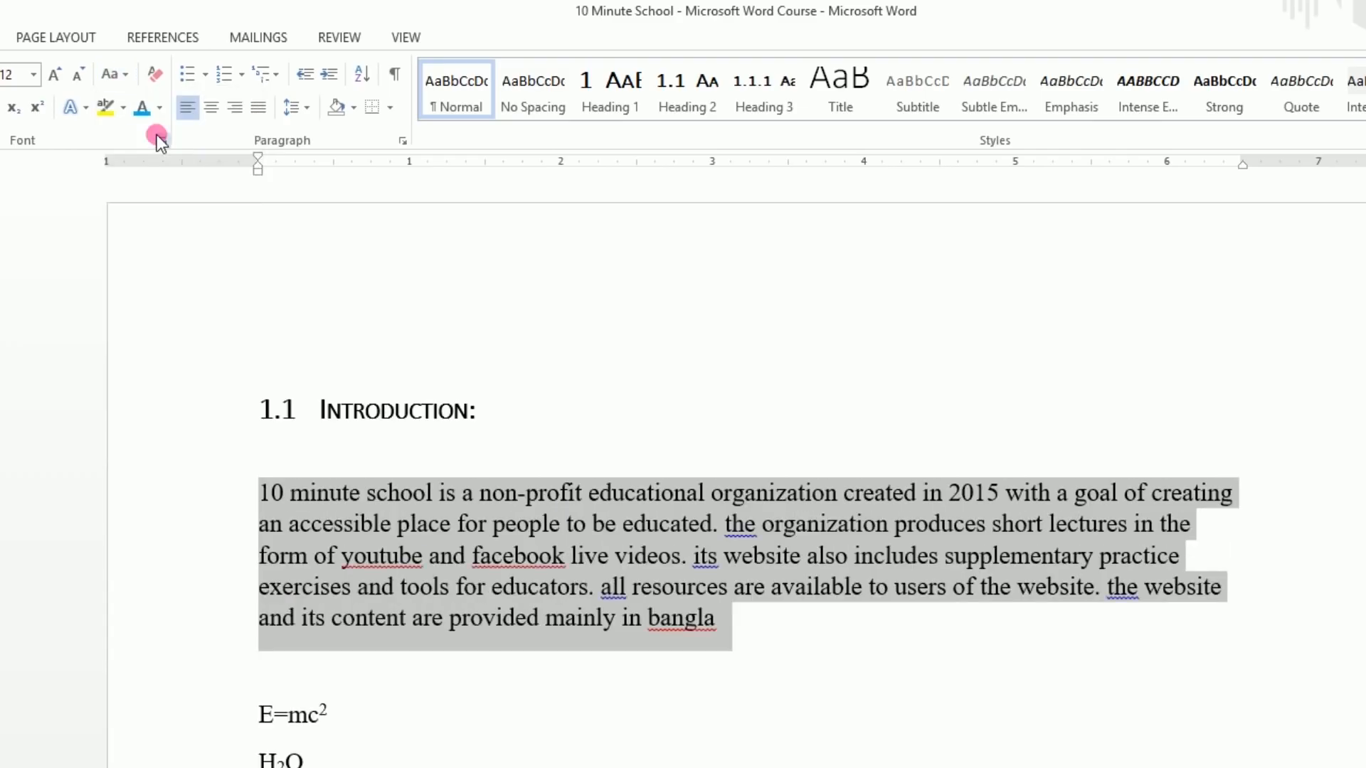
click(126, 75)
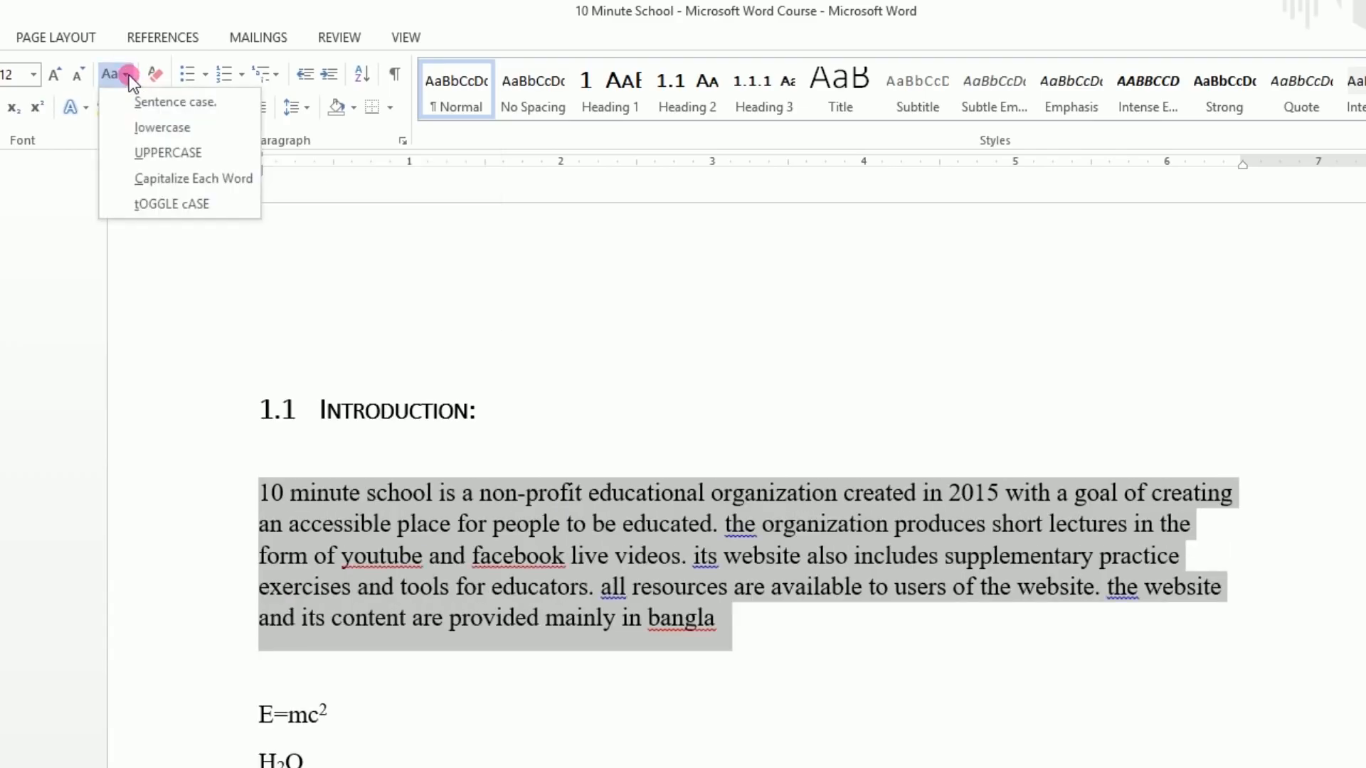
click(155, 178)
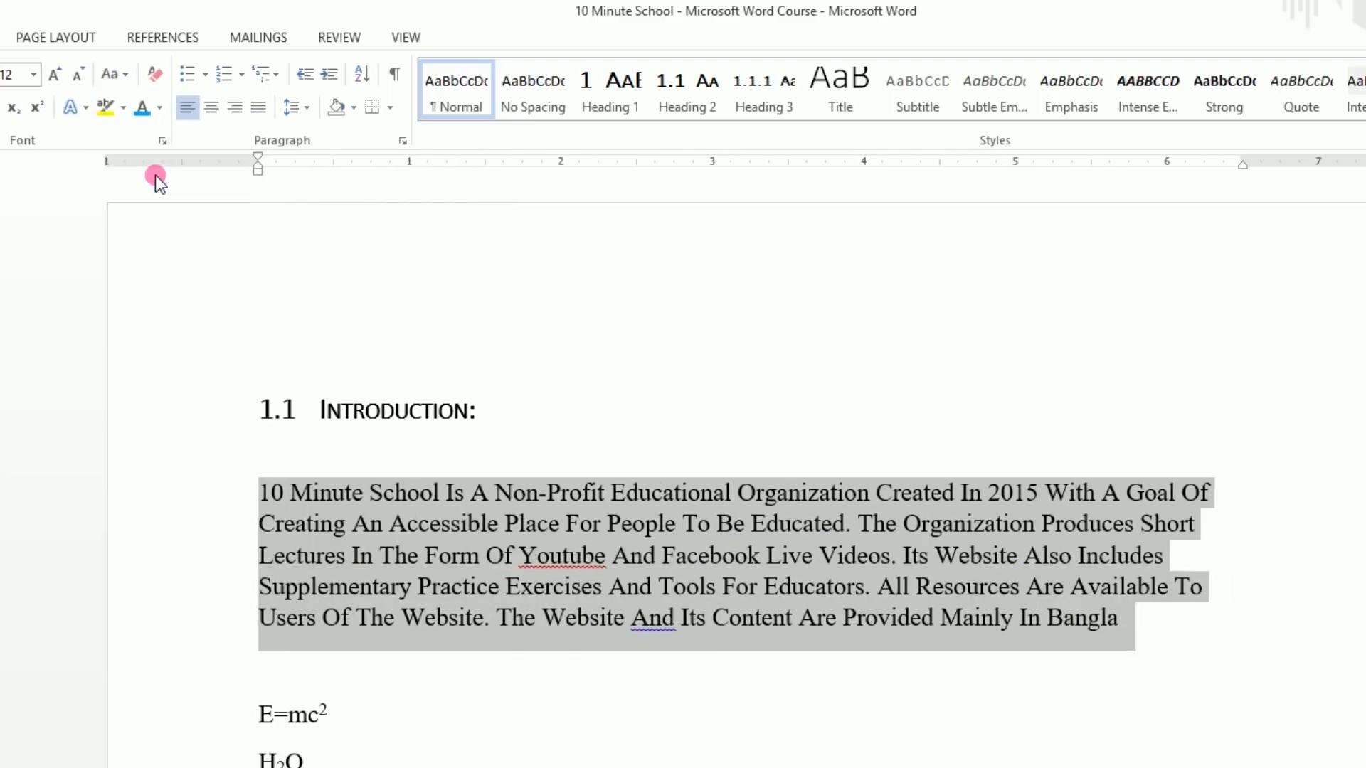
Change the introduction paragraph's case to Sentence case and deselect the text.
click(121, 79)
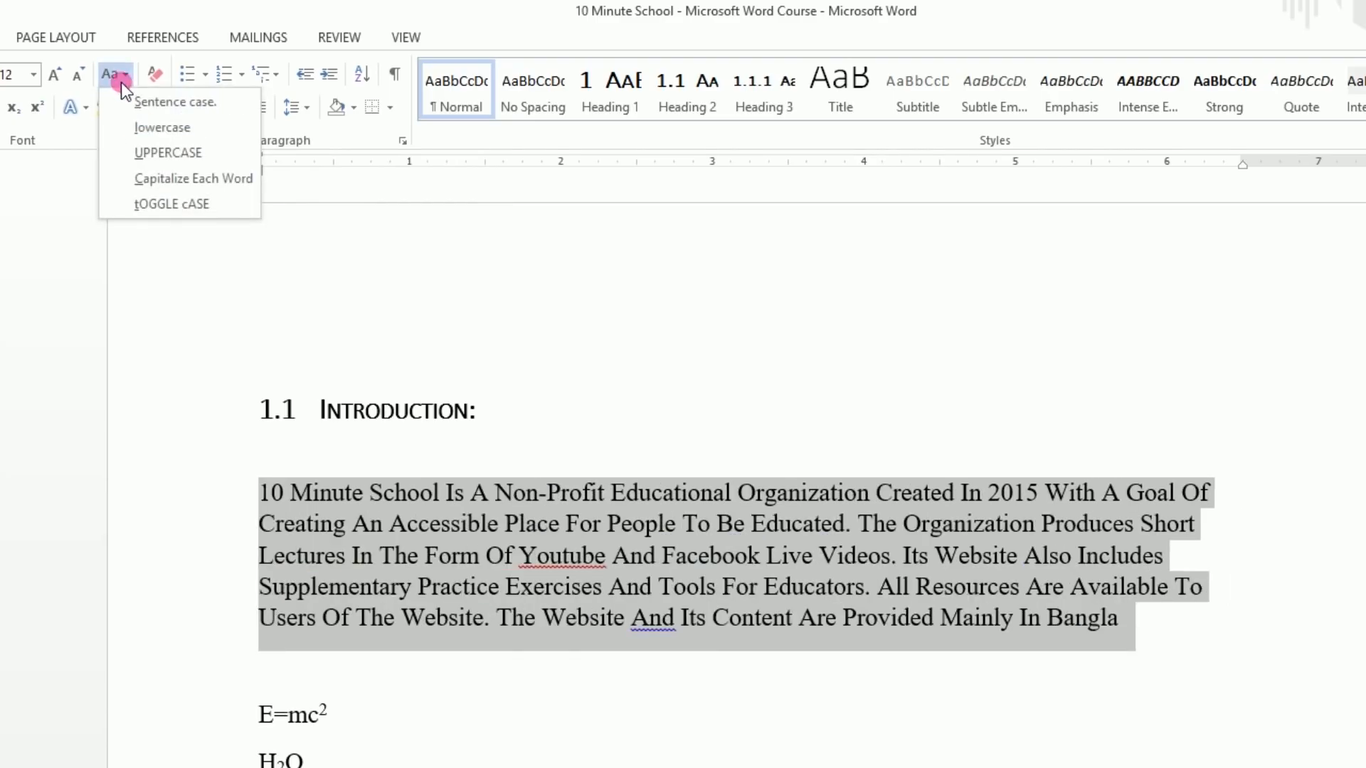
click(127, 103)
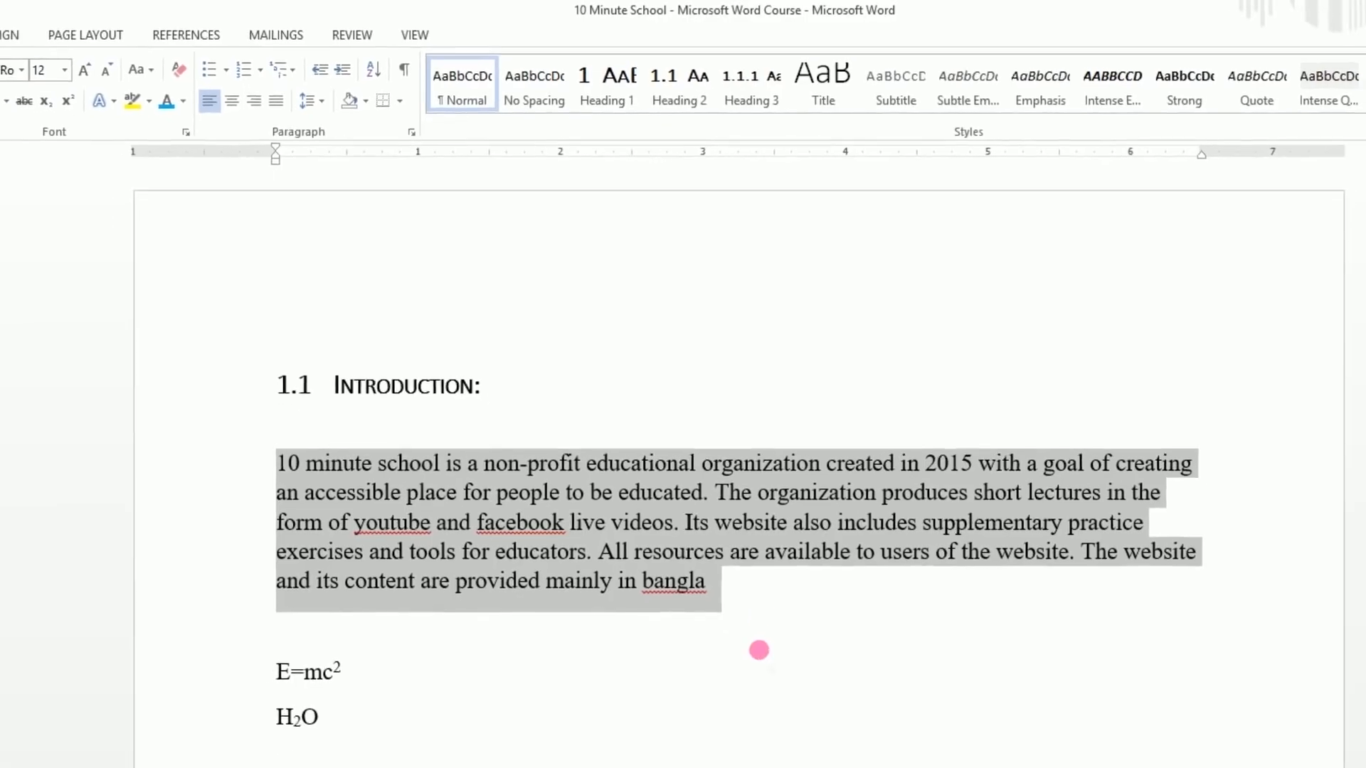
click(641, 507)
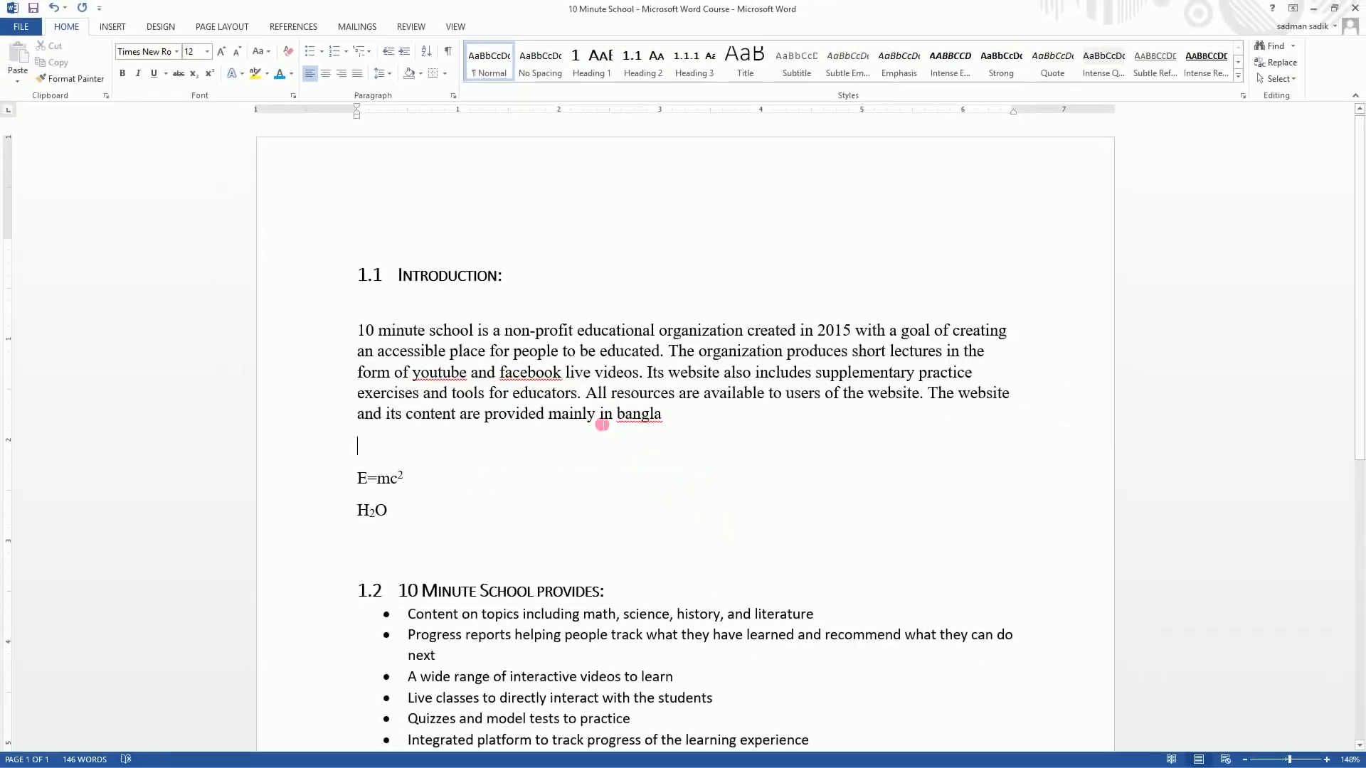
Capitalize the first letter of "bangla" at the end of the introduction paragraph.
click(636, 418)
key(BackSpace)
text(B)
click(619, 478)
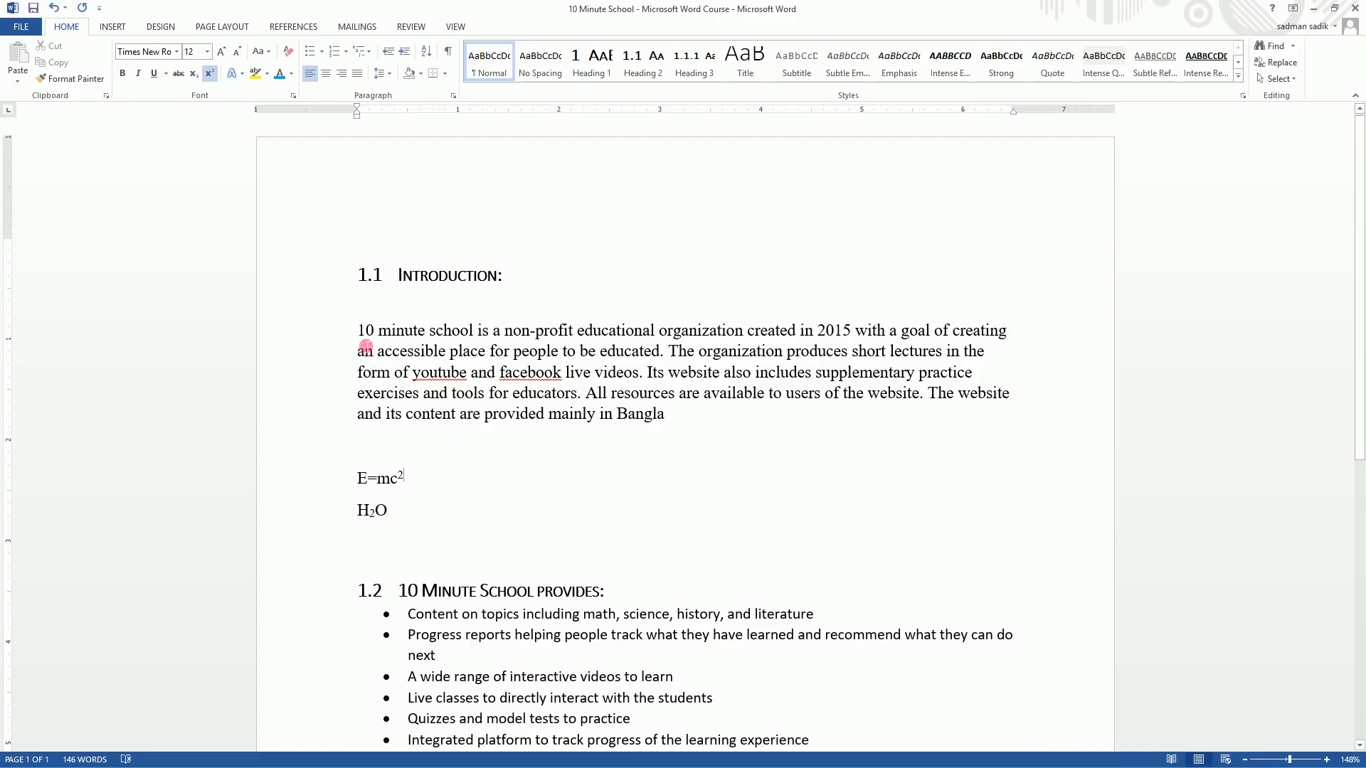
Preview the text effect presets, glow and reflection variations on the introduction paragraph without applying any.
drag(364, 330, 663, 416)
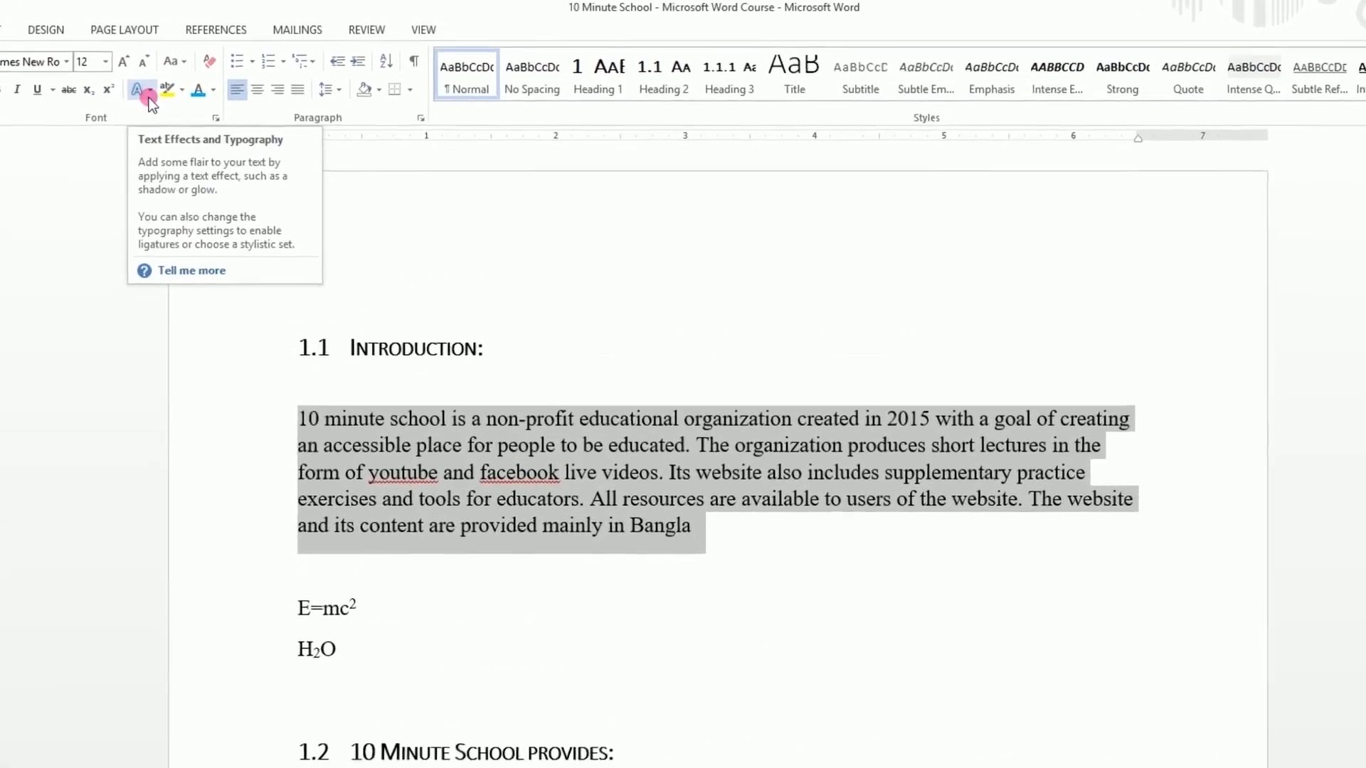
click(181, 89)
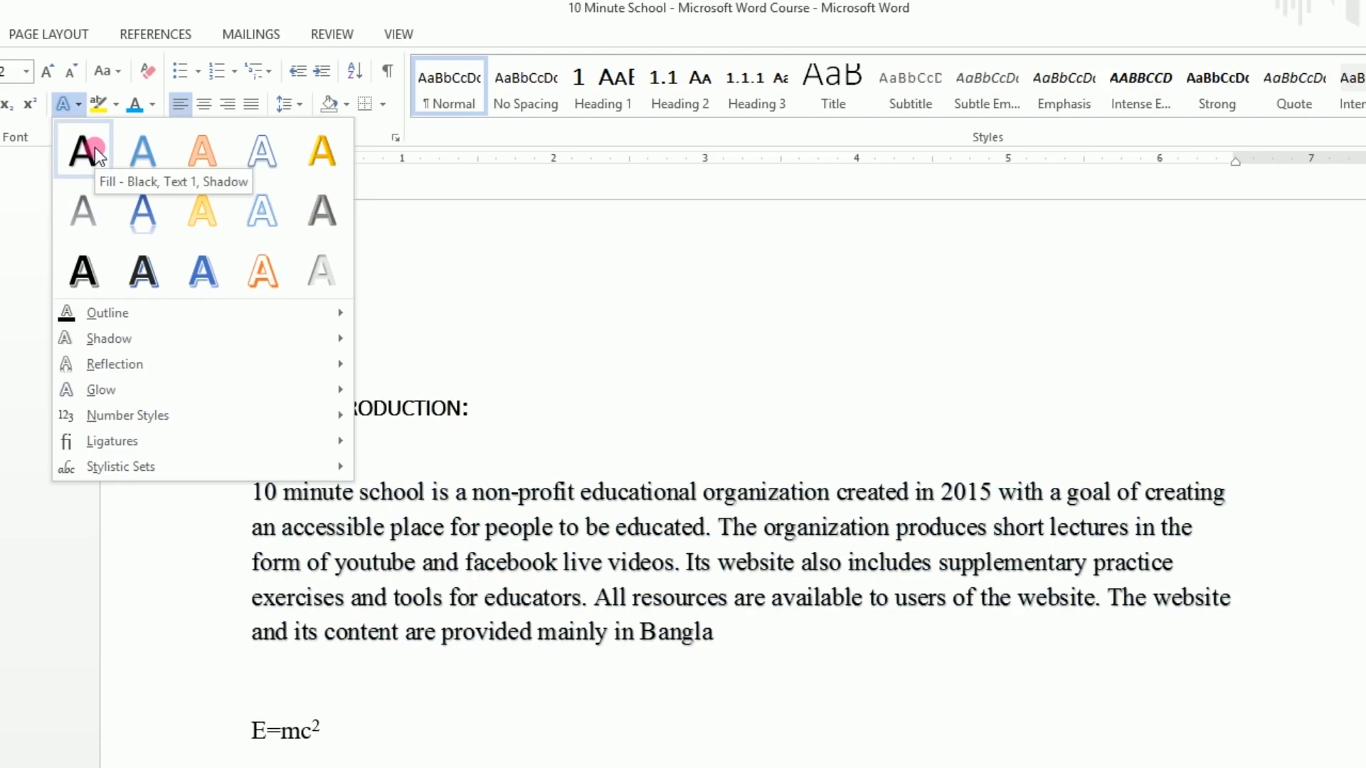
mouse_move(154, 381)
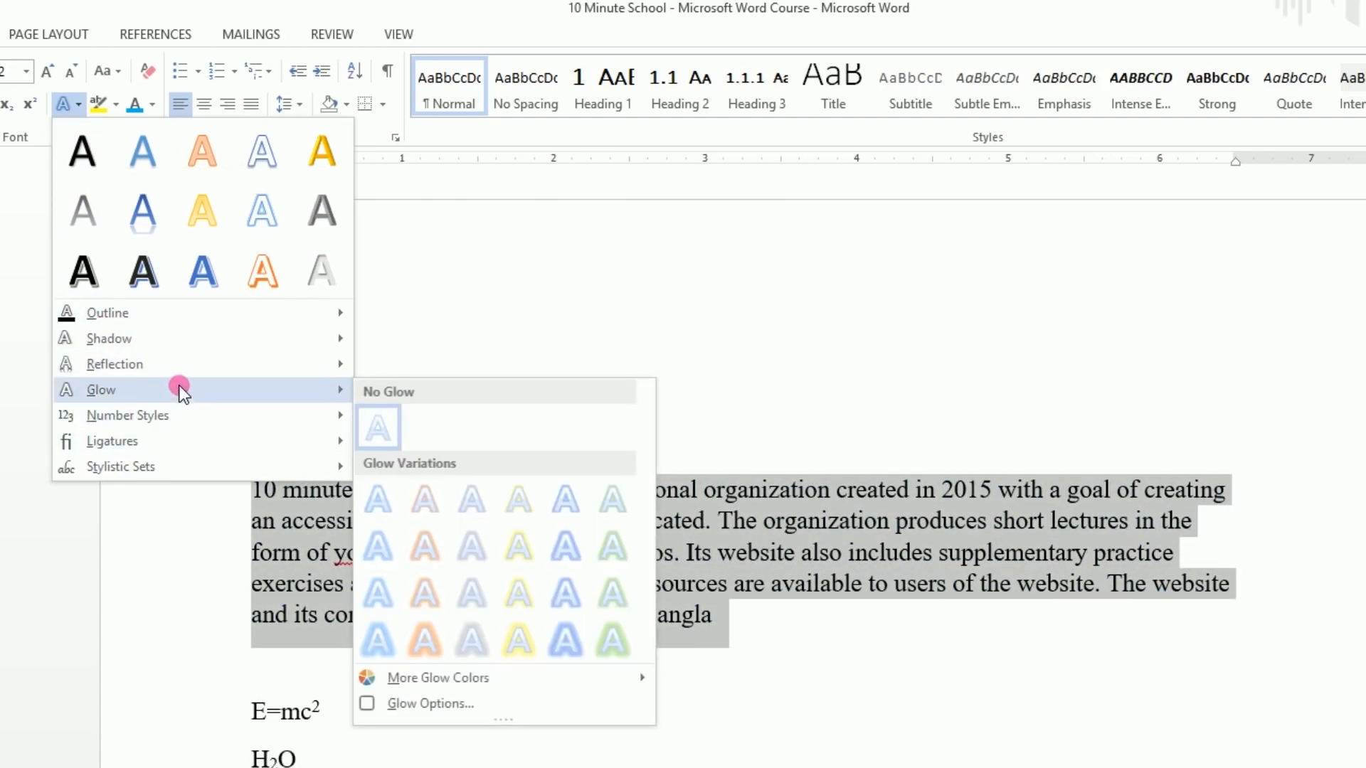
mouse_move(228, 363)
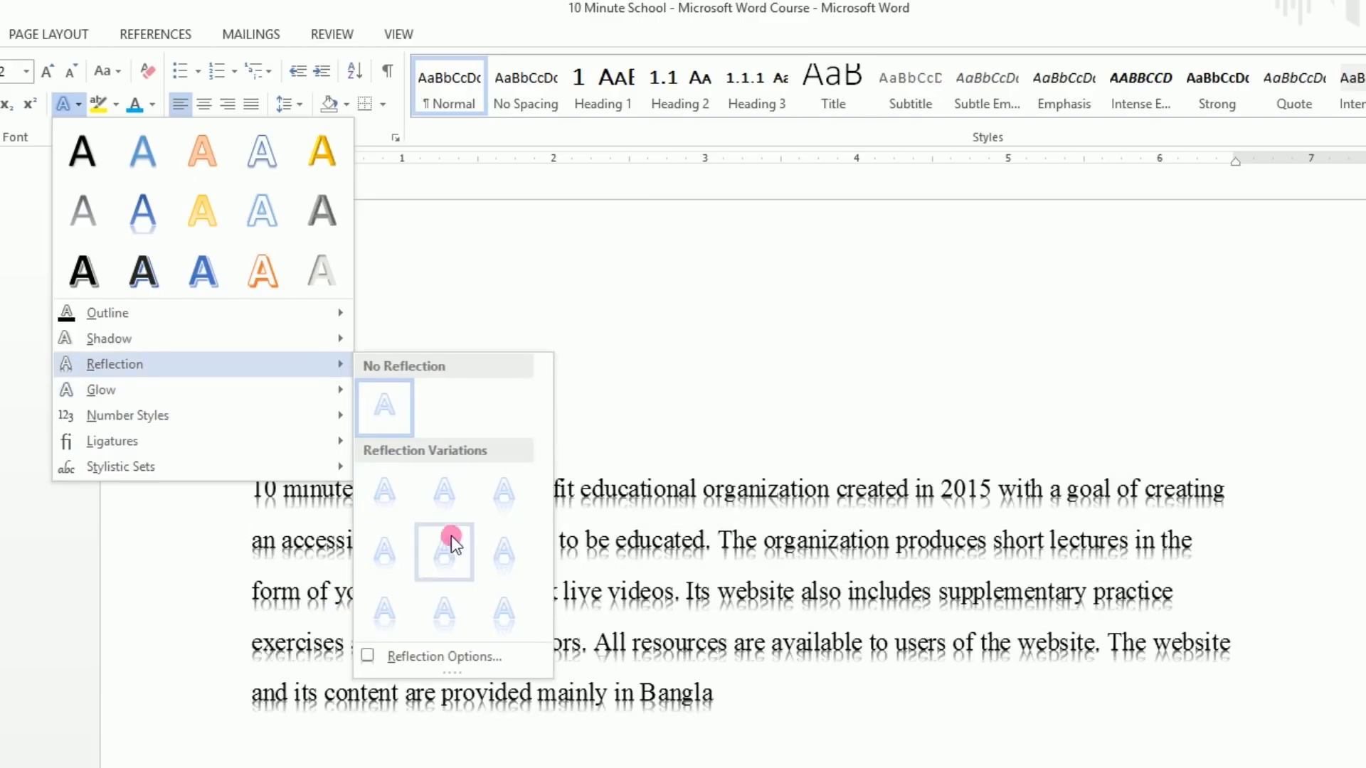
click(21, 270)
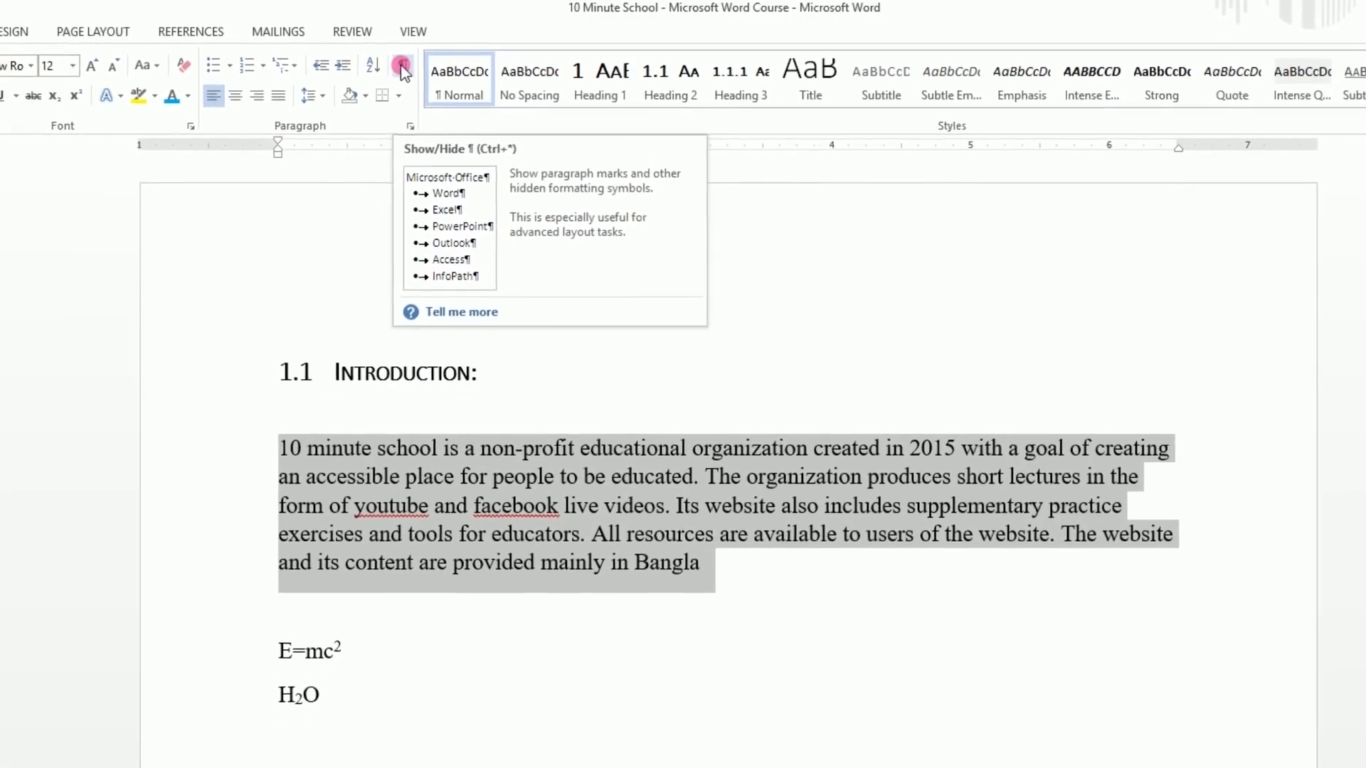
Show the paragraph marks and hidden formatting symbols, then hide them again.
click(403, 68)
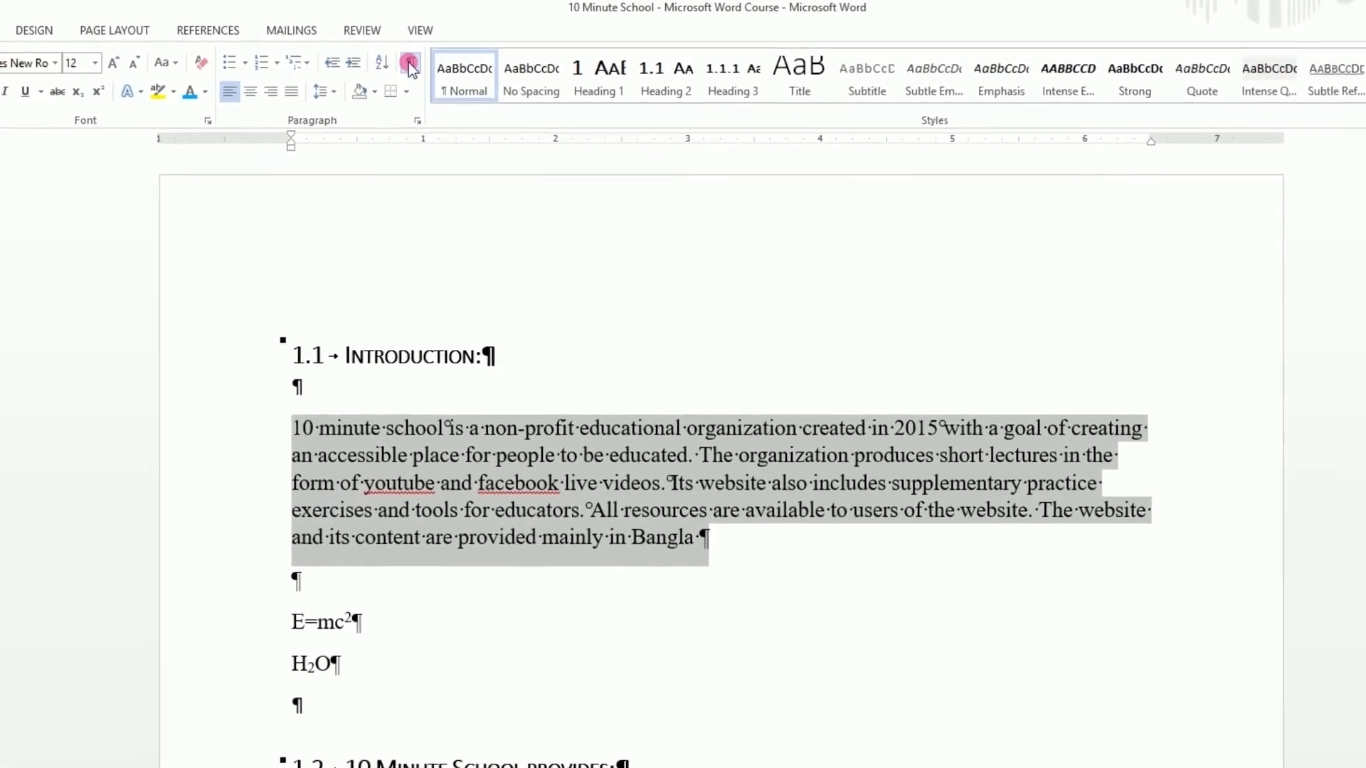
click(561, 699)
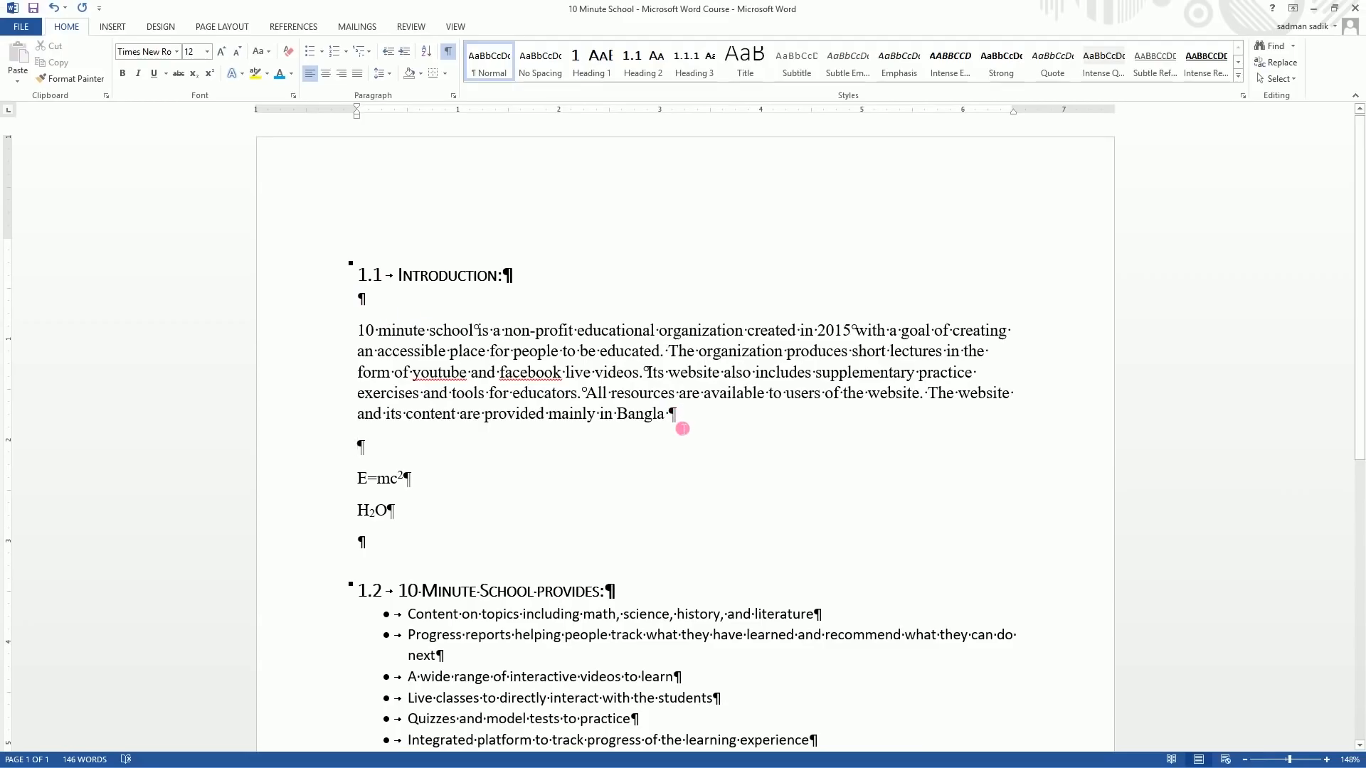
click(449, 52)
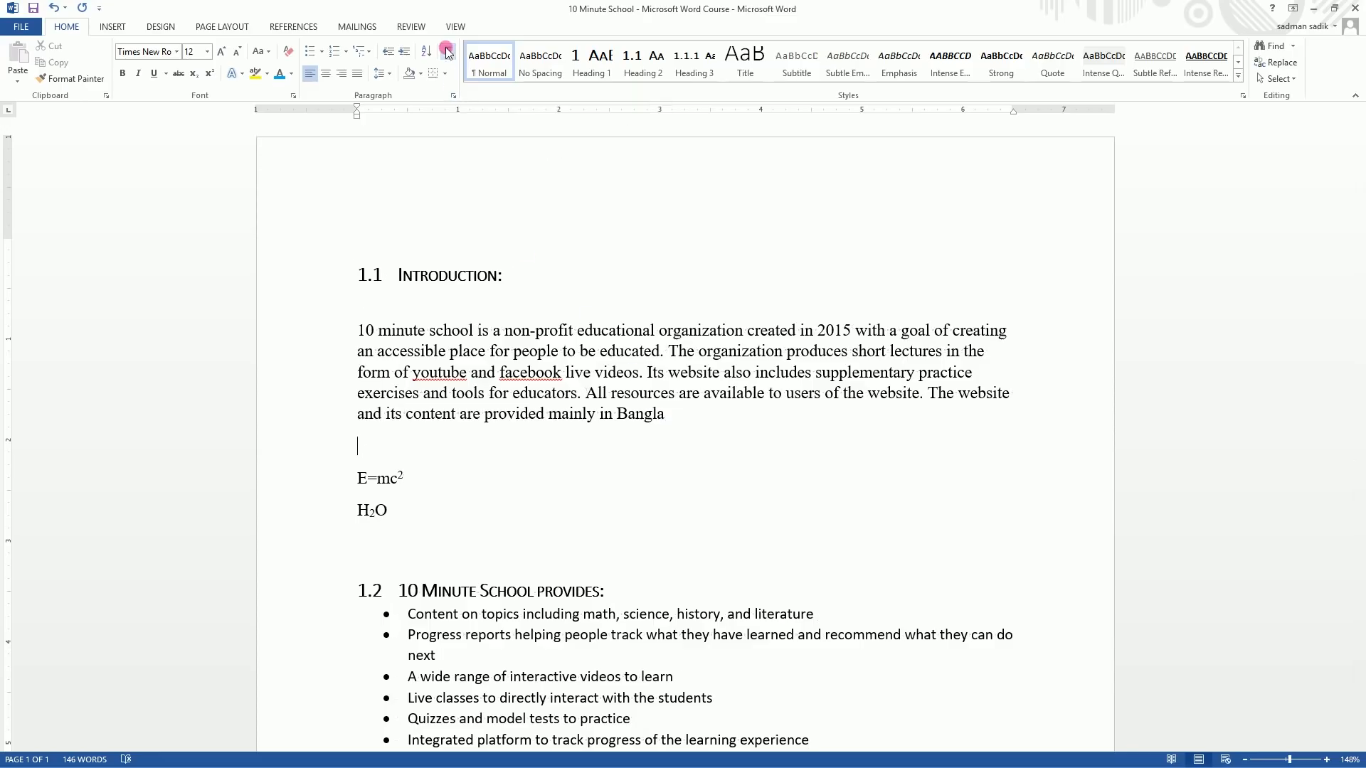
Sort the bulleted list under "10 Minute School provides" by paragraph text in ascending order.
scroll(530, 305, down, 3)
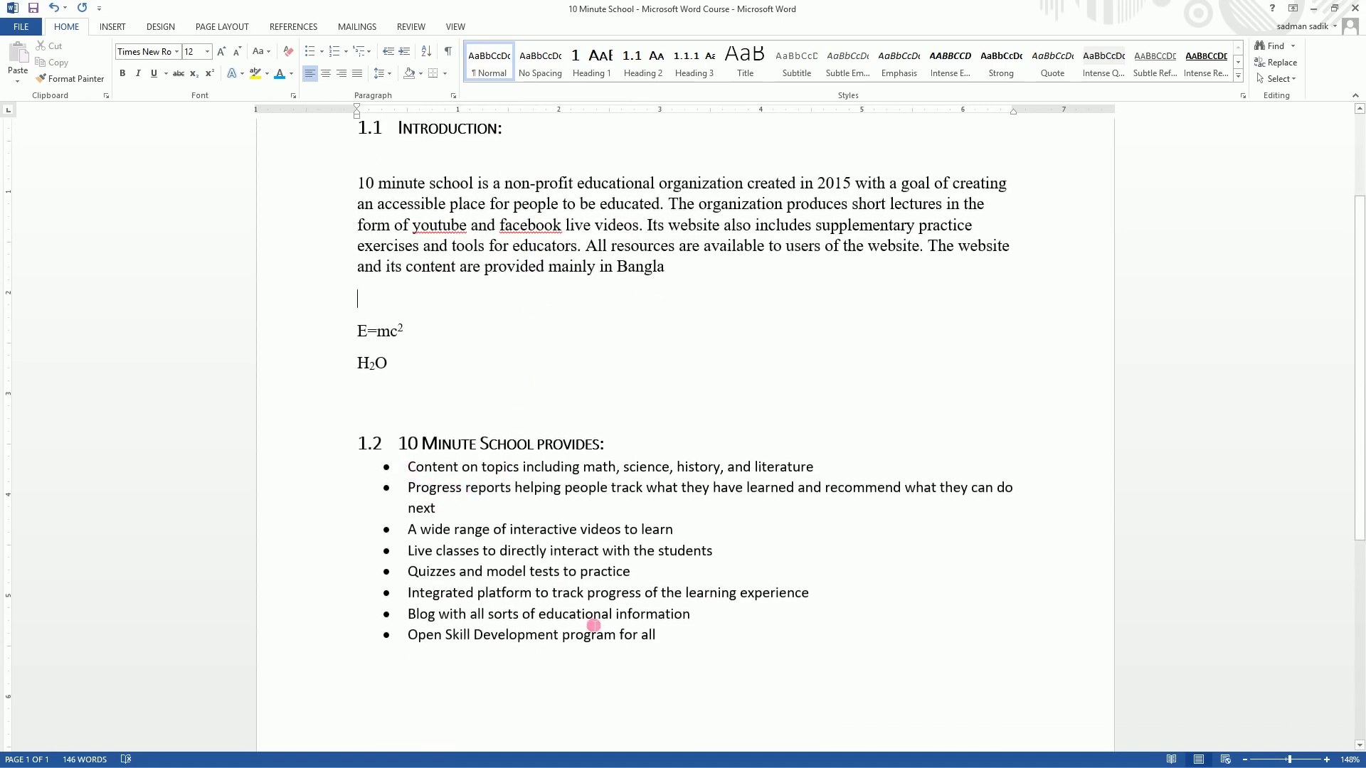
drag(409, 466, 661, 638)
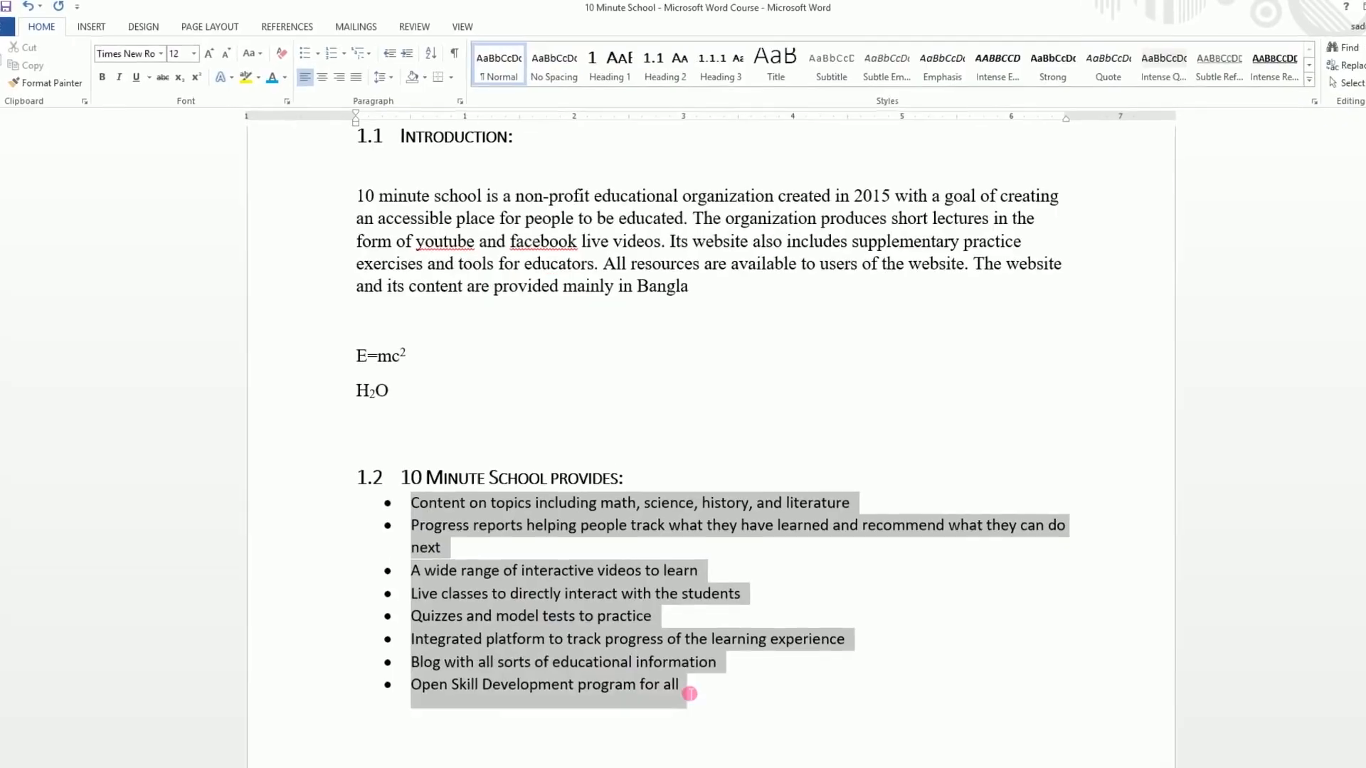
drag(688, 691, 687, 689)
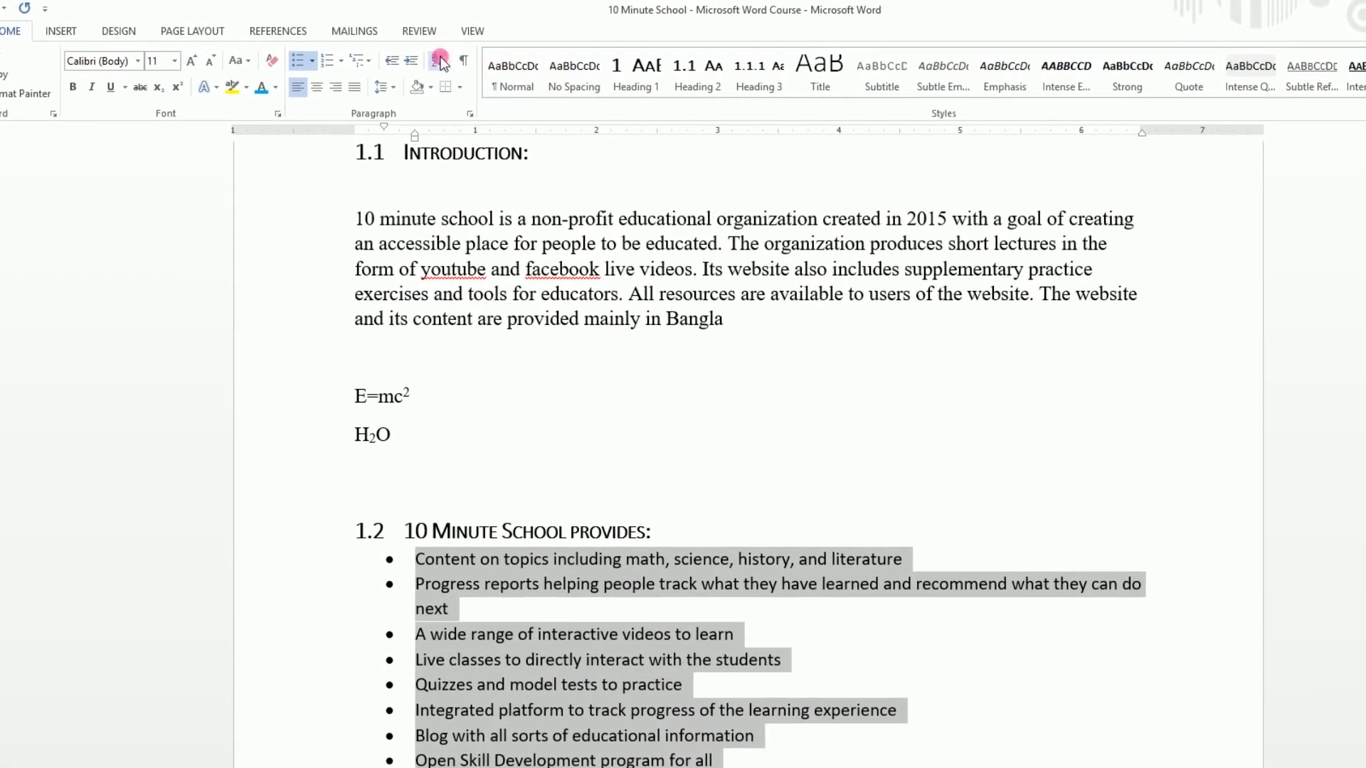
click(439, 60)
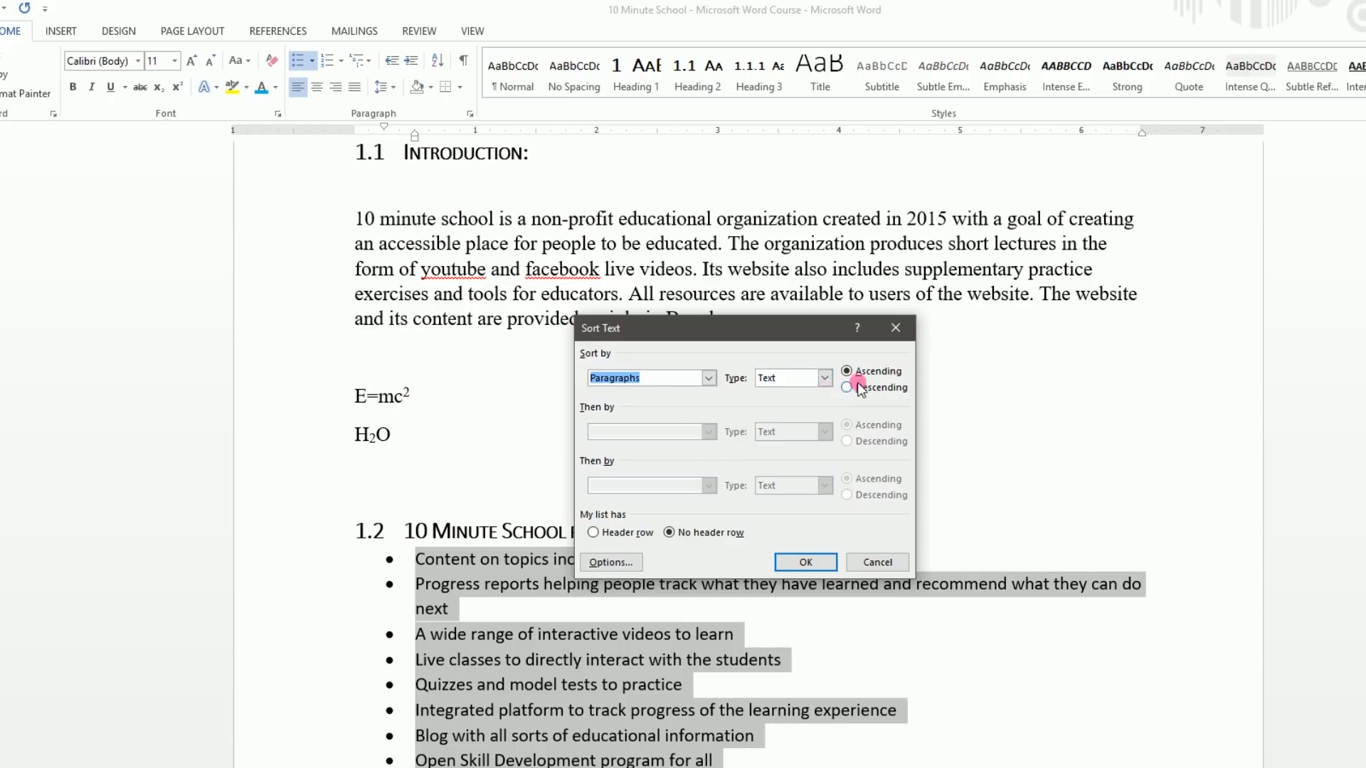
click(804, 561)
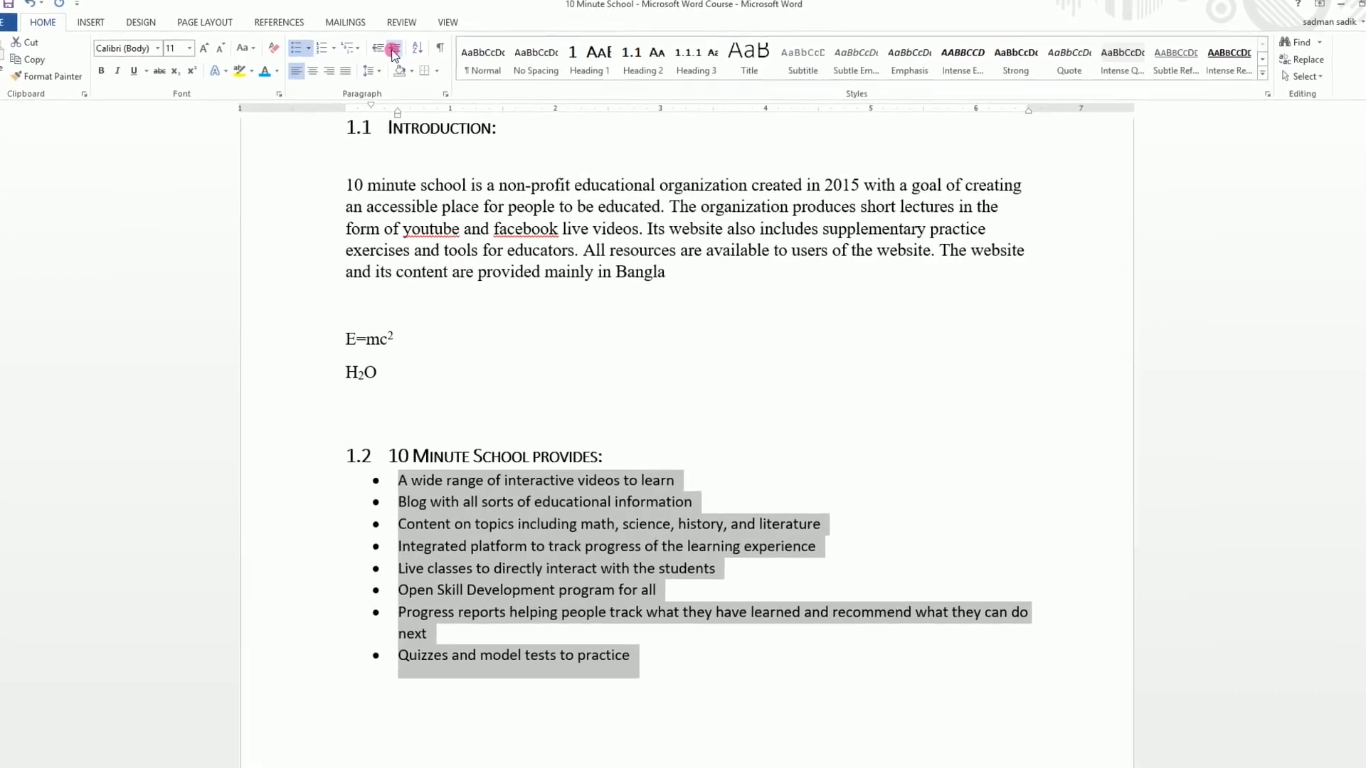
Increase the indent of the bulleted list under "10 Minute School provides" by several levels and decrease it back toward the margin.
click(393, 53)
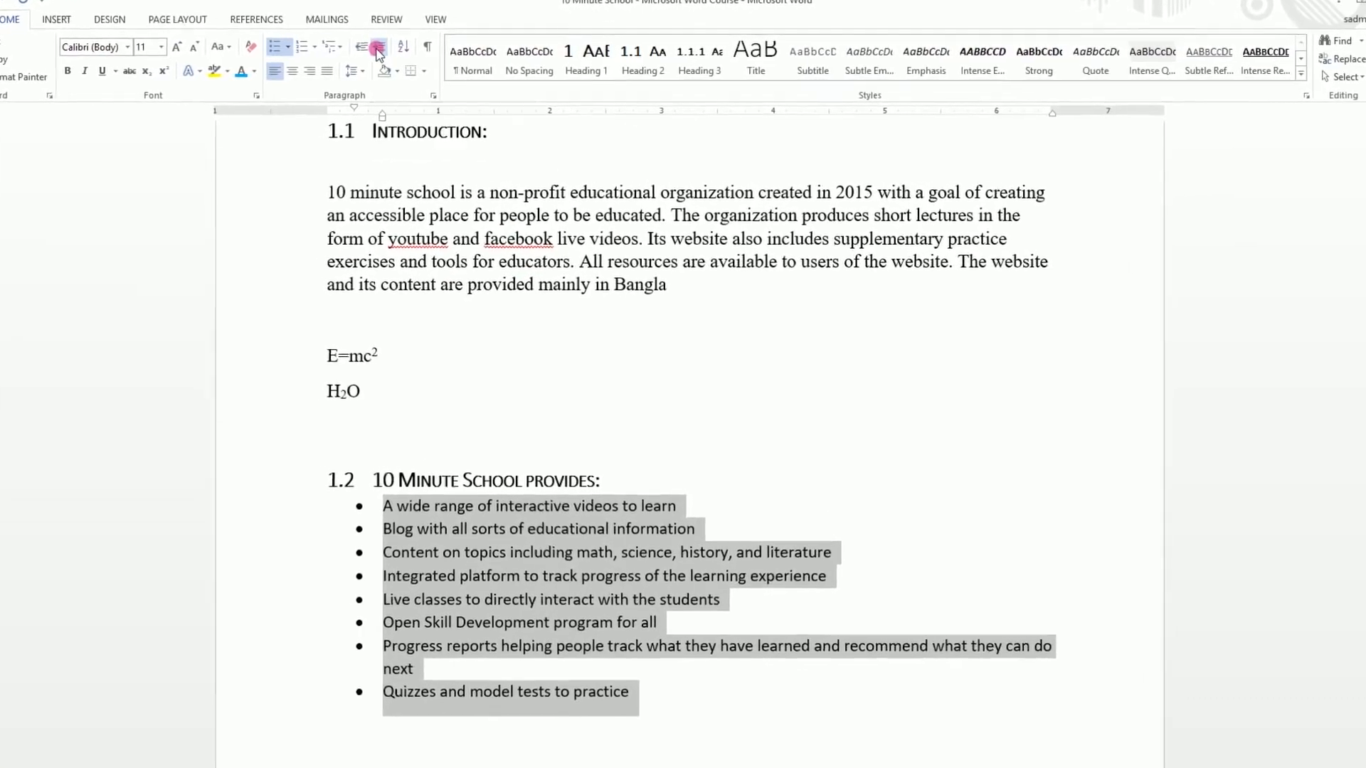
click(363, 48)
click(363, 48)
click(363, 48)
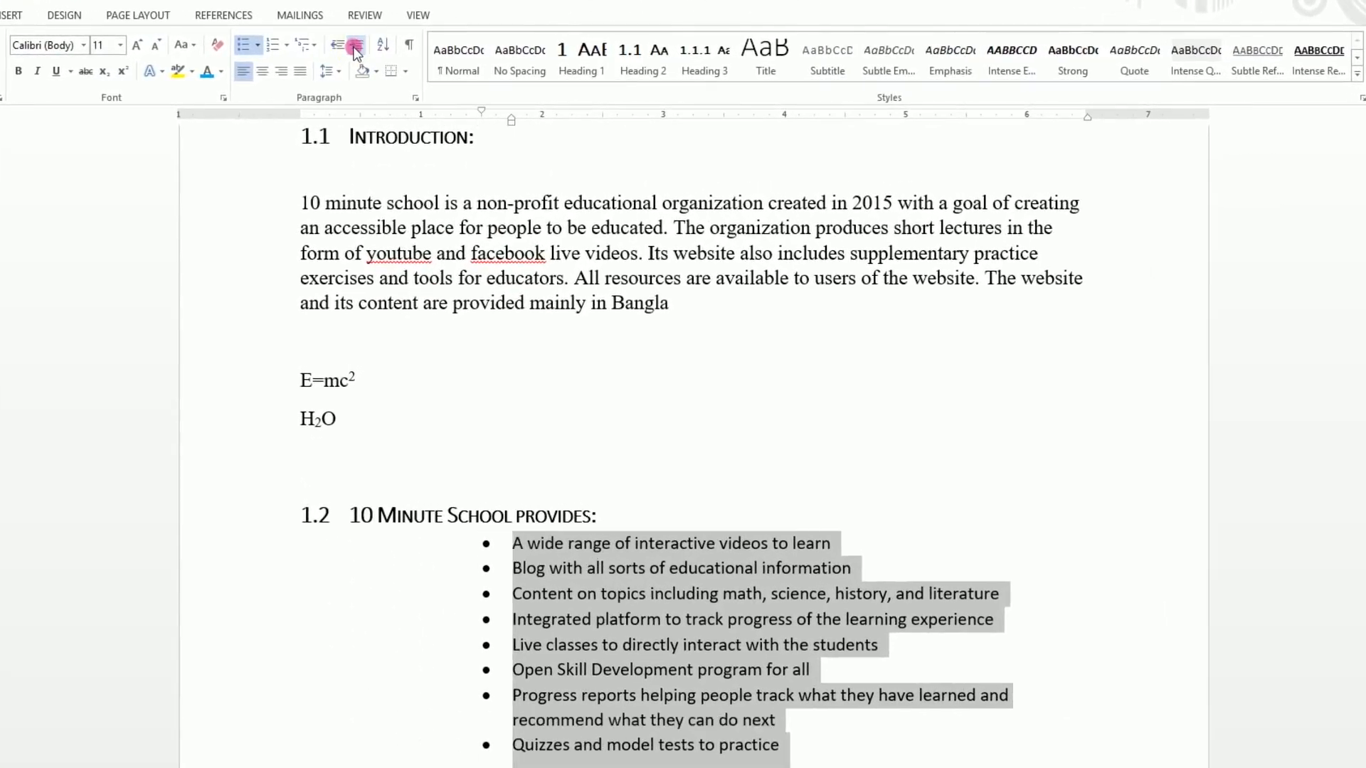
click(345, 47)
click(346, 47)
click(336, 48)
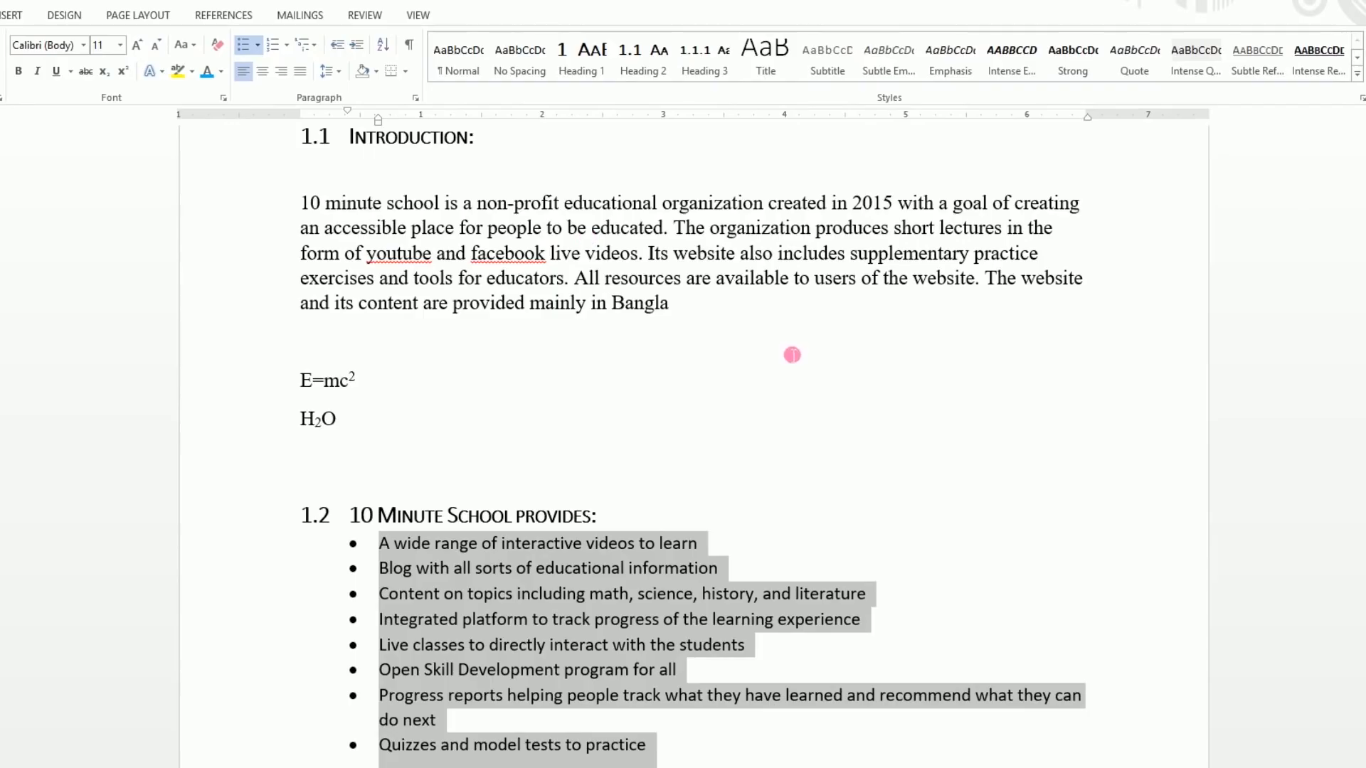
Indent the E=mc2 and H2O lines by several levels and bring them back to the margin.
drag(299, 379, 333, 433)
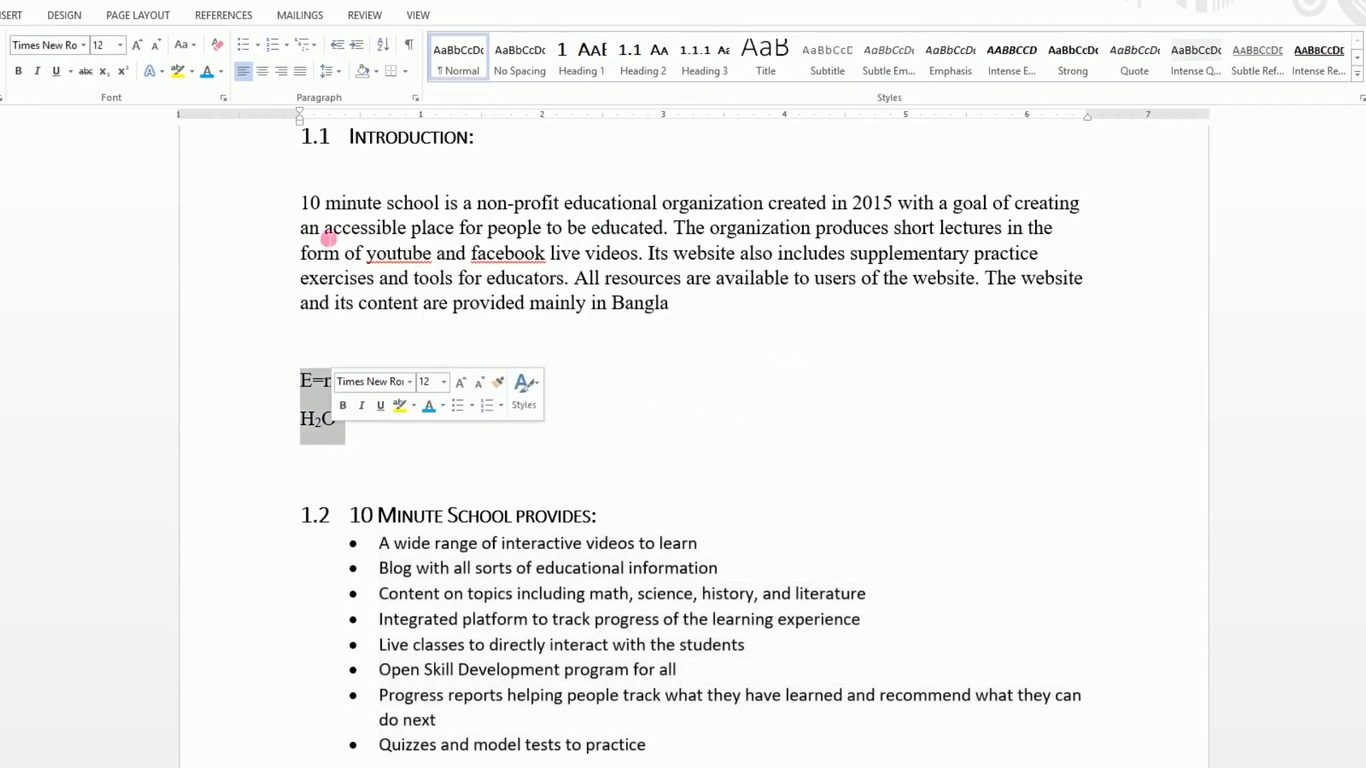
click(350, 47)
click(350, 49)
click(350, 48)
click(350, 49)
click(350, 49)
click(332, 48)
click(332, 48)
click(332, 48)
click(332, 49)
click(333, 49)
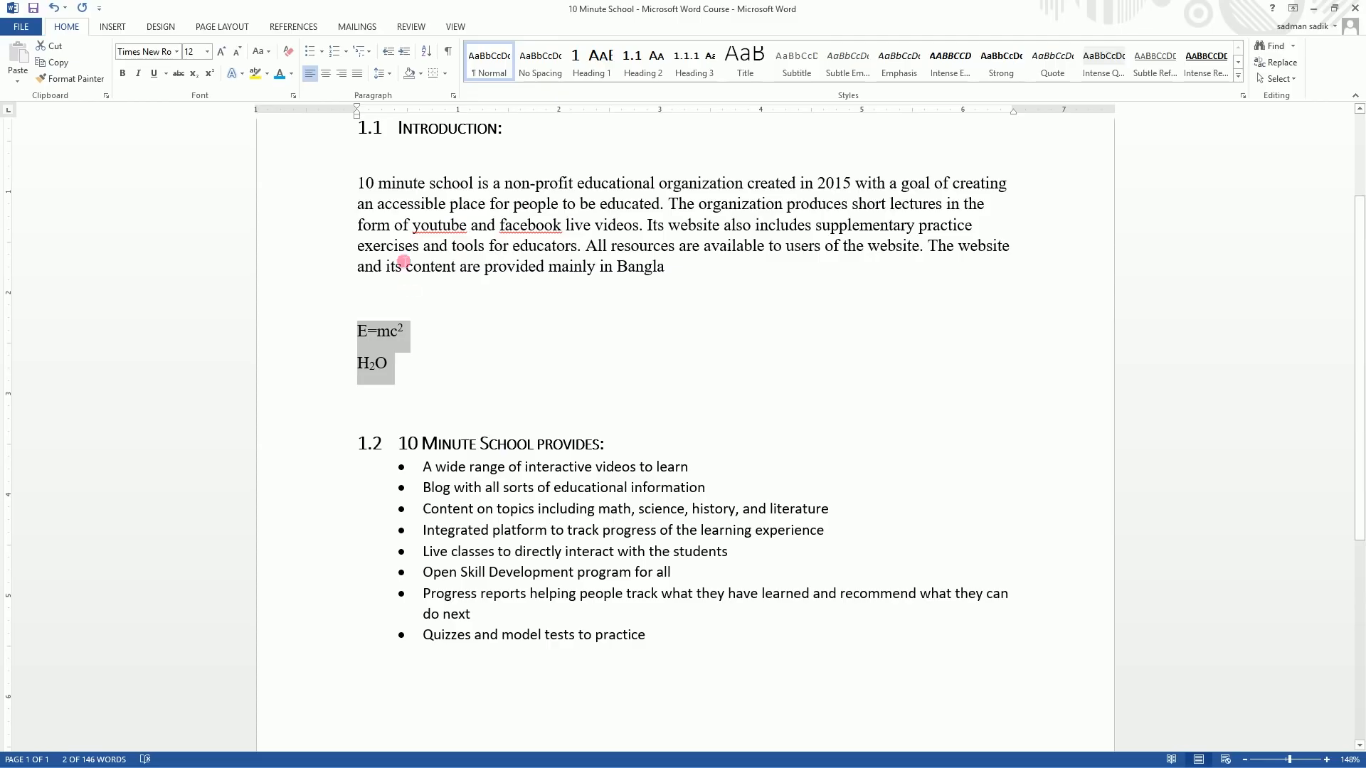
Preview double strikethrough and strikethrough on the two formulas in the font settings and view the advanced options, without applying anything.
click(291, 96)
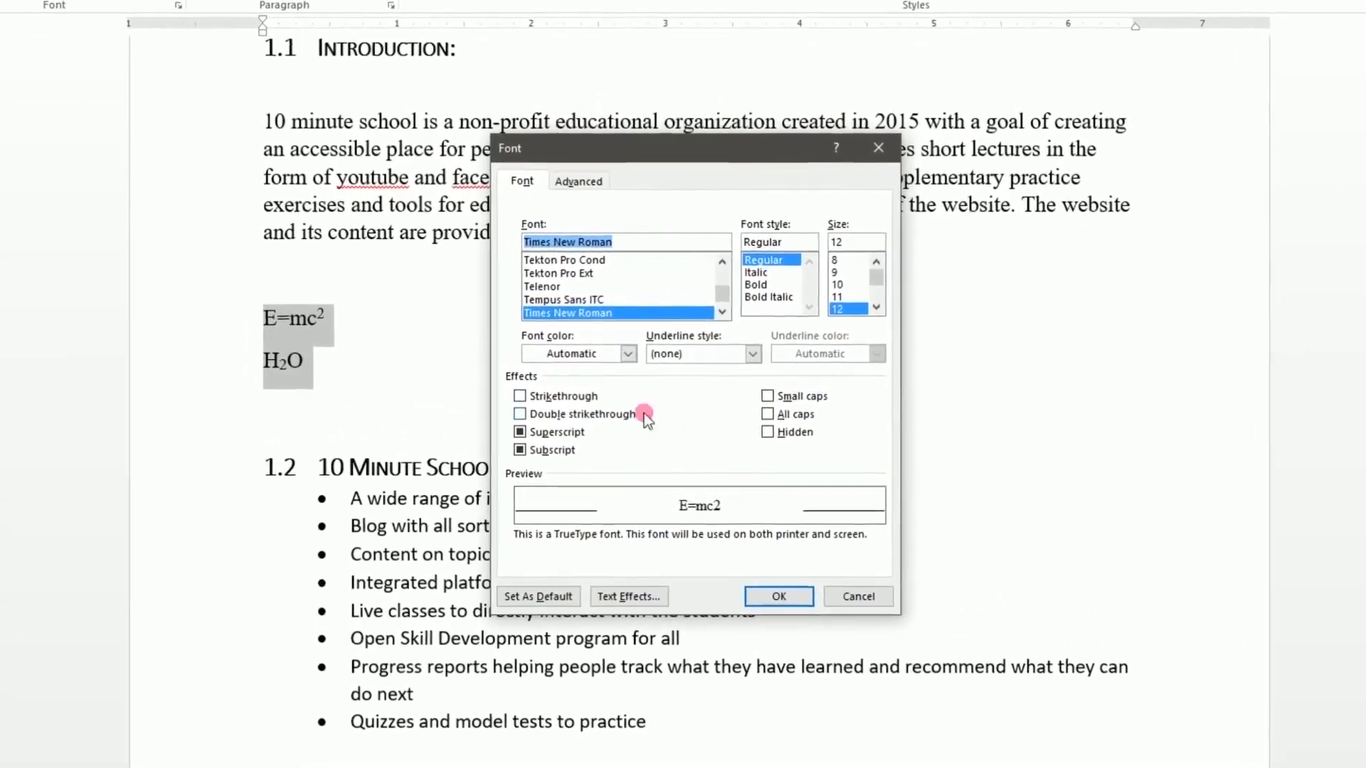
click(525, 420)
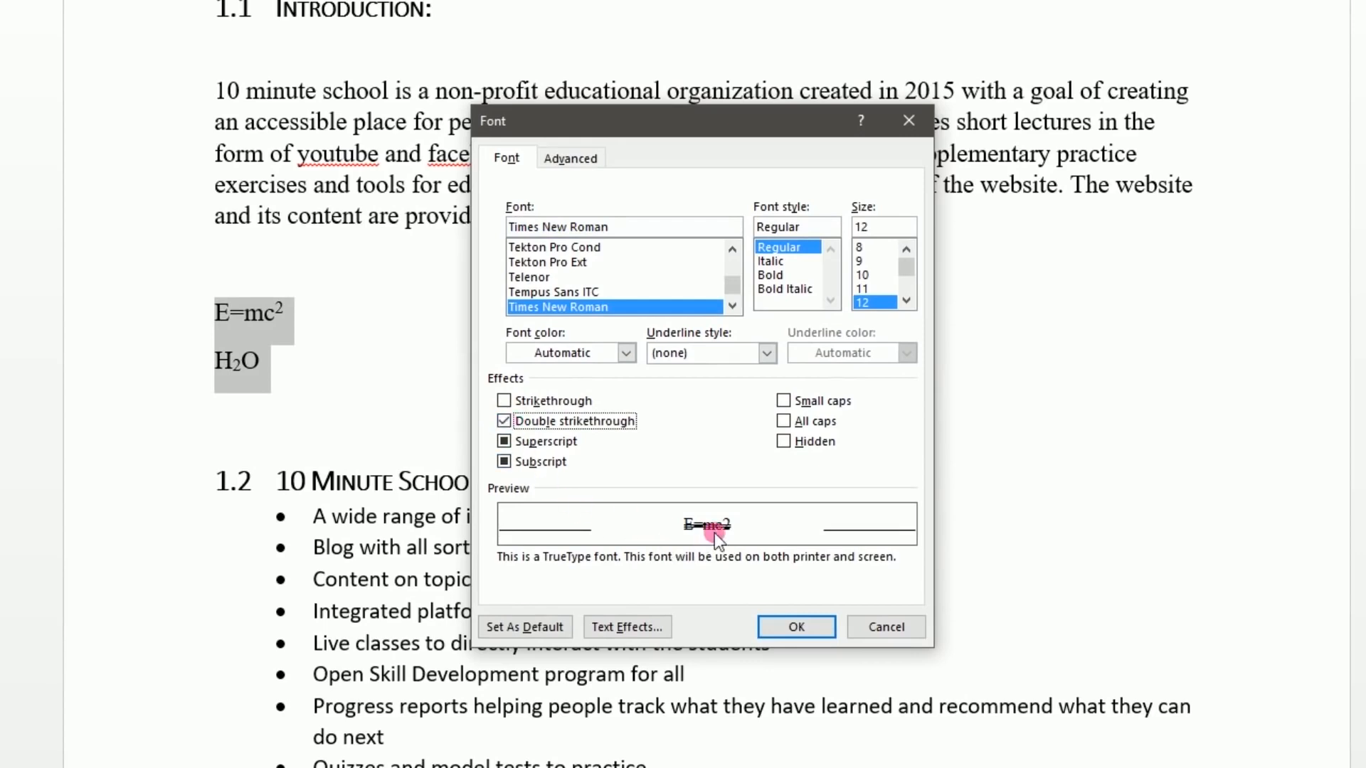
click(504, 400)
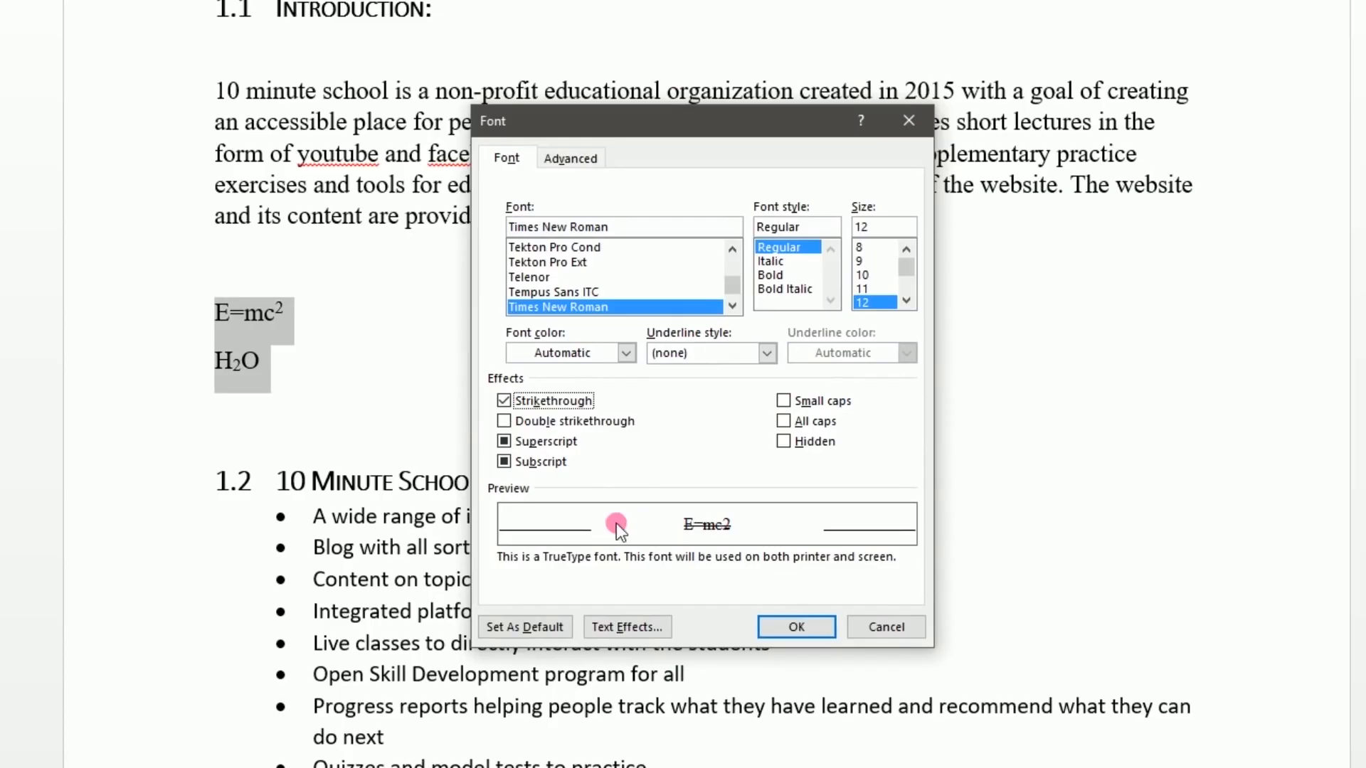
click(504, 401)
click(571, 158)
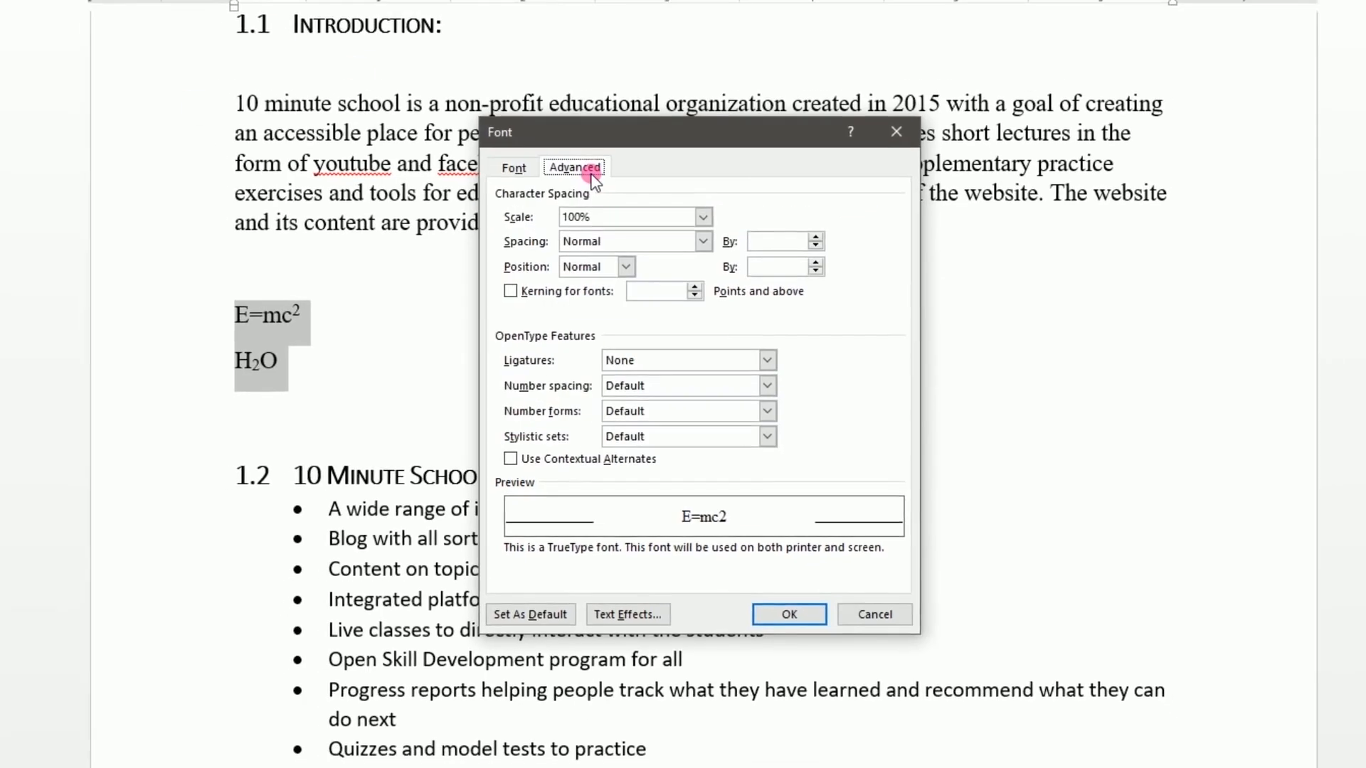
click(514, 168)
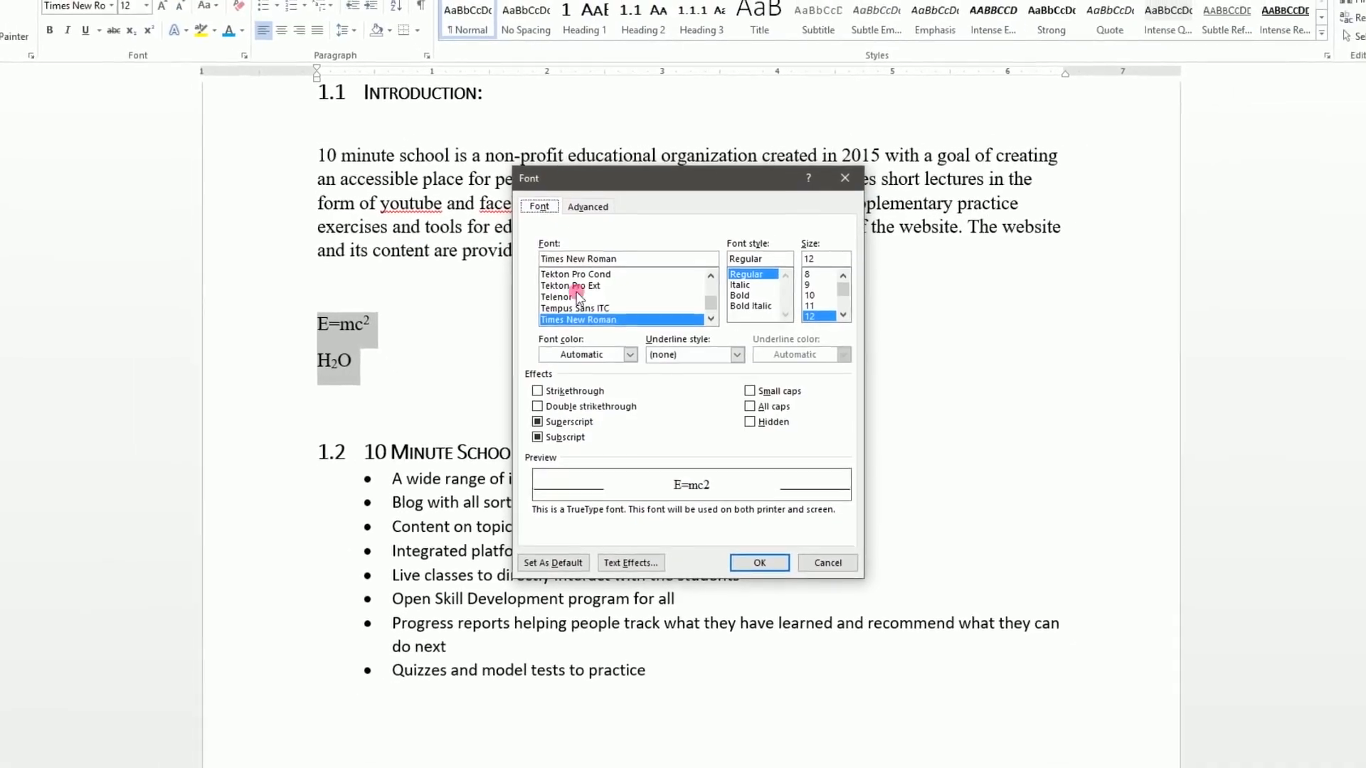
click(827, 563)
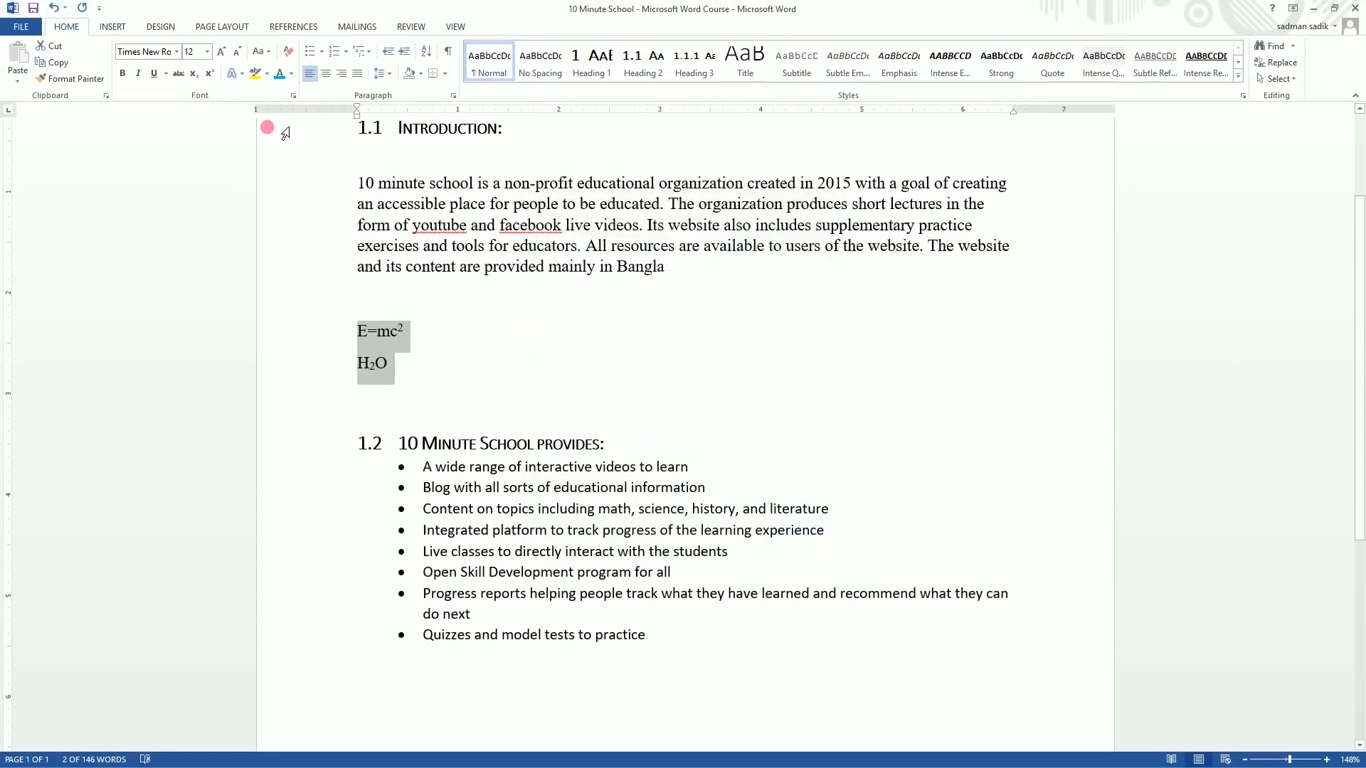
Insert a Simple Text Box containing "asdasdas" near the two formulas and delete it.
click(113, 27)
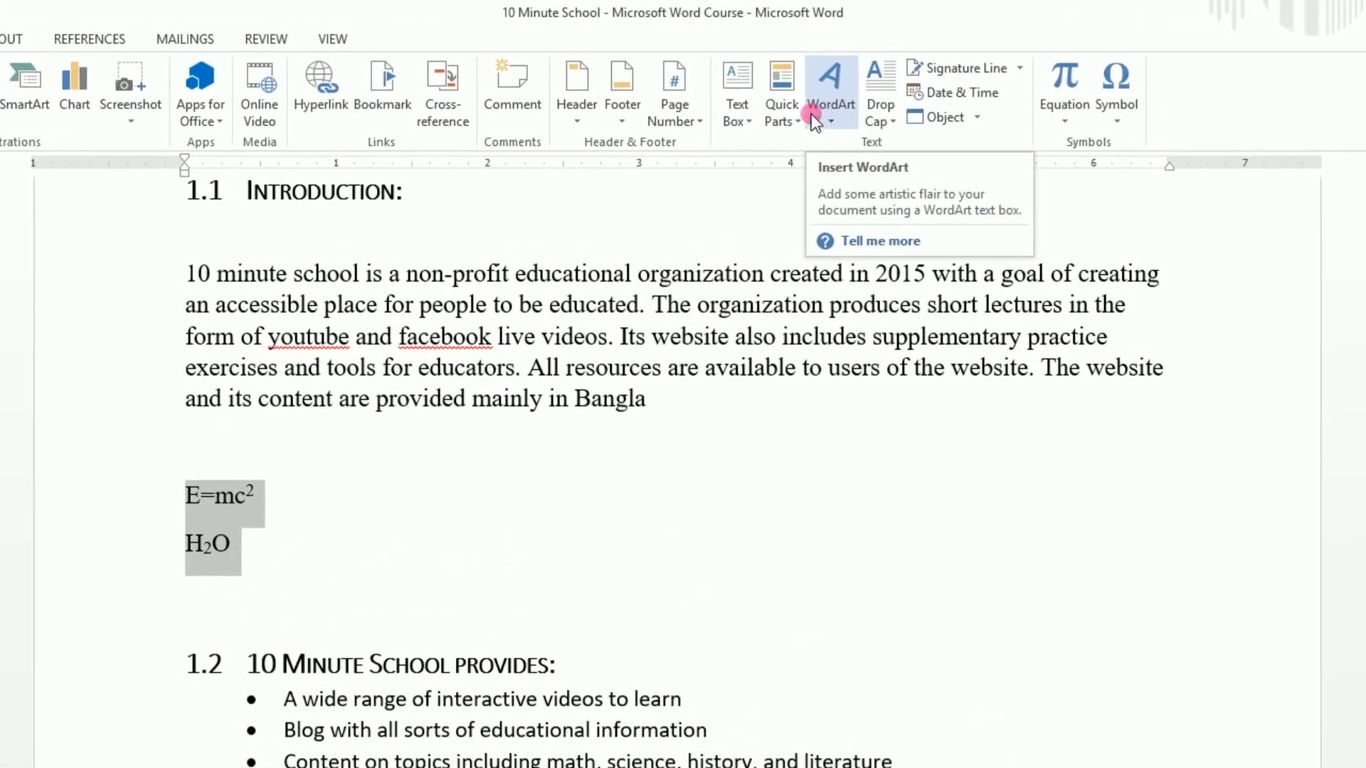
click(746, 105)
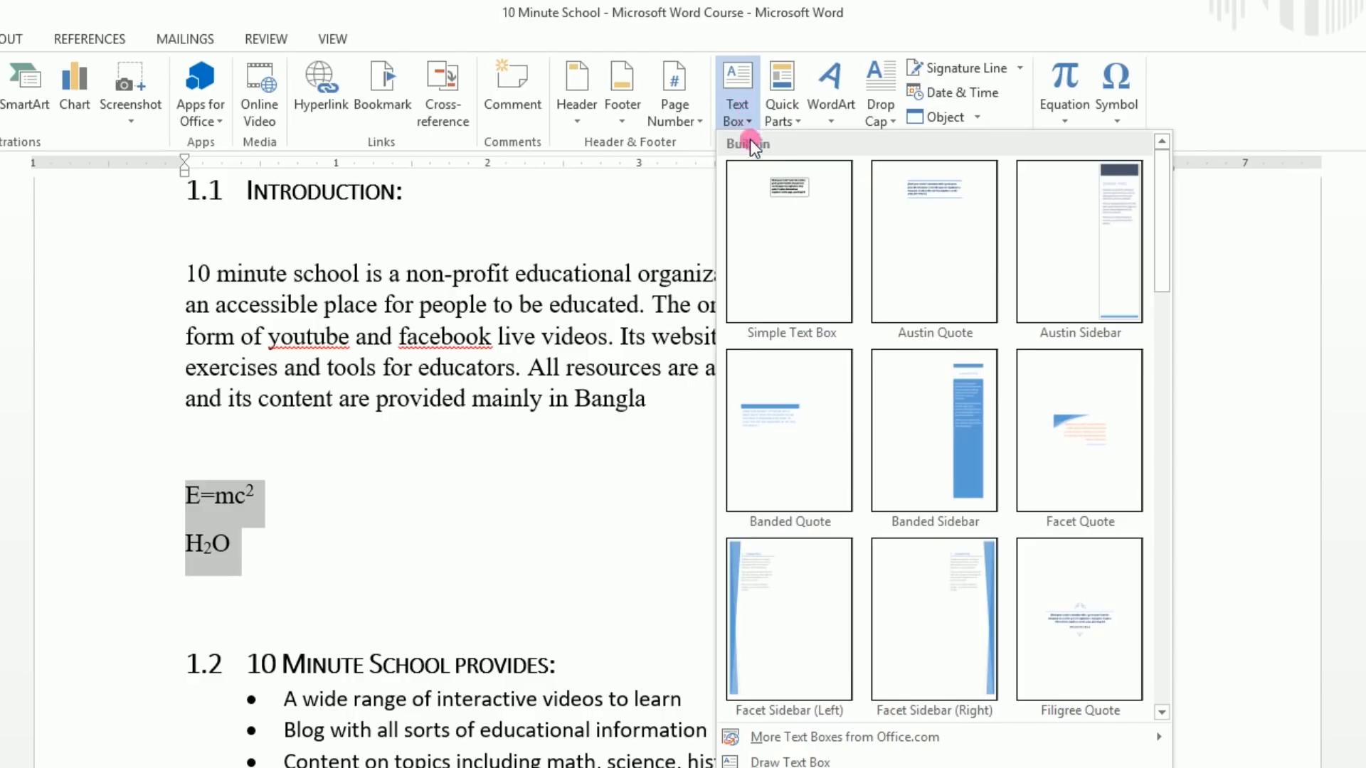
click(794, 234)
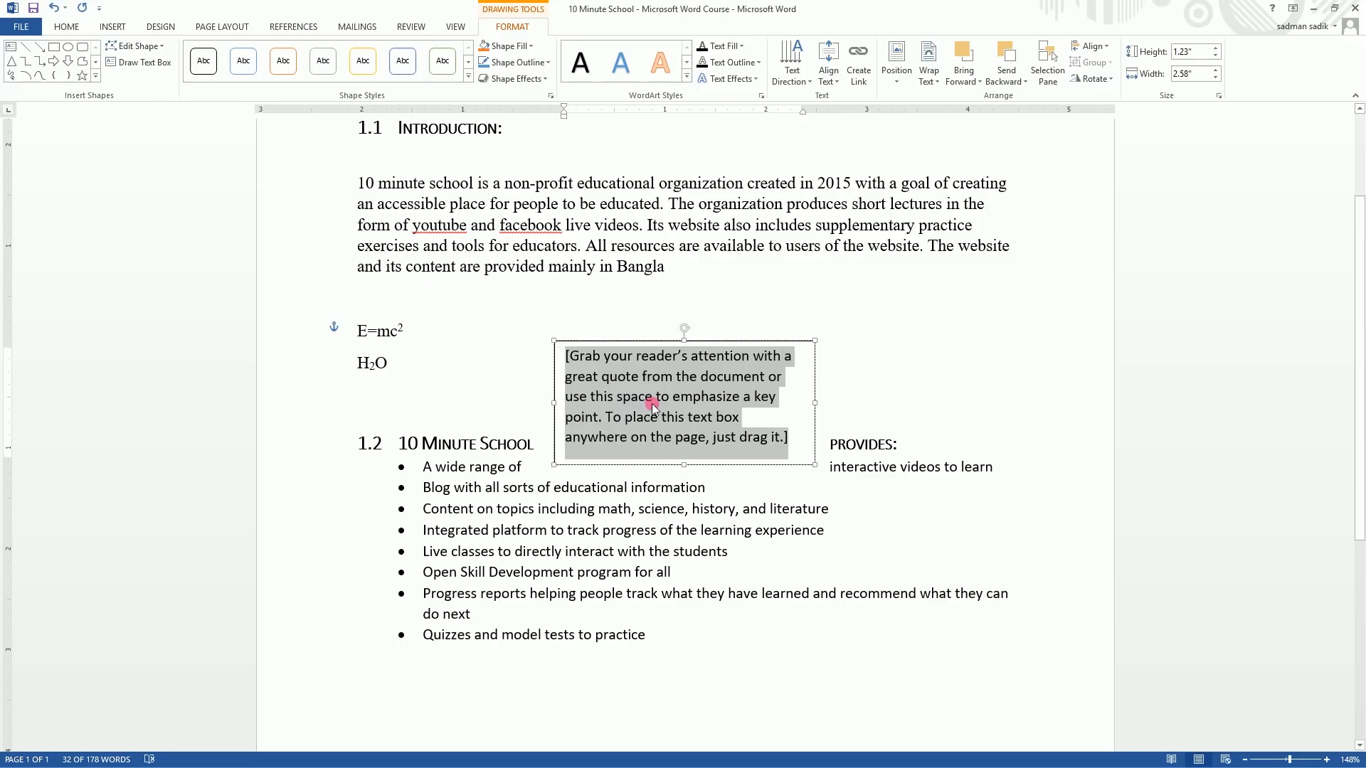
text(asdasdas)
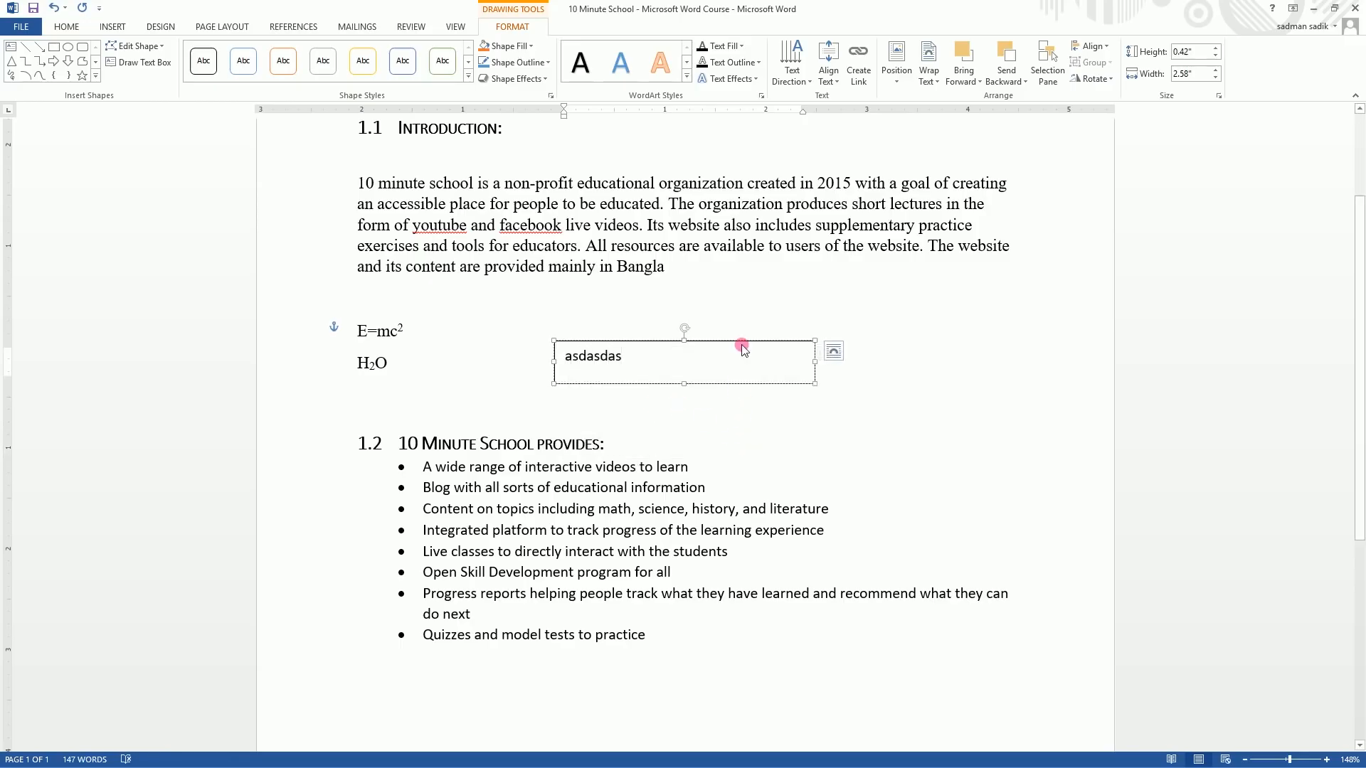
click(756, 346)
key(Delete)
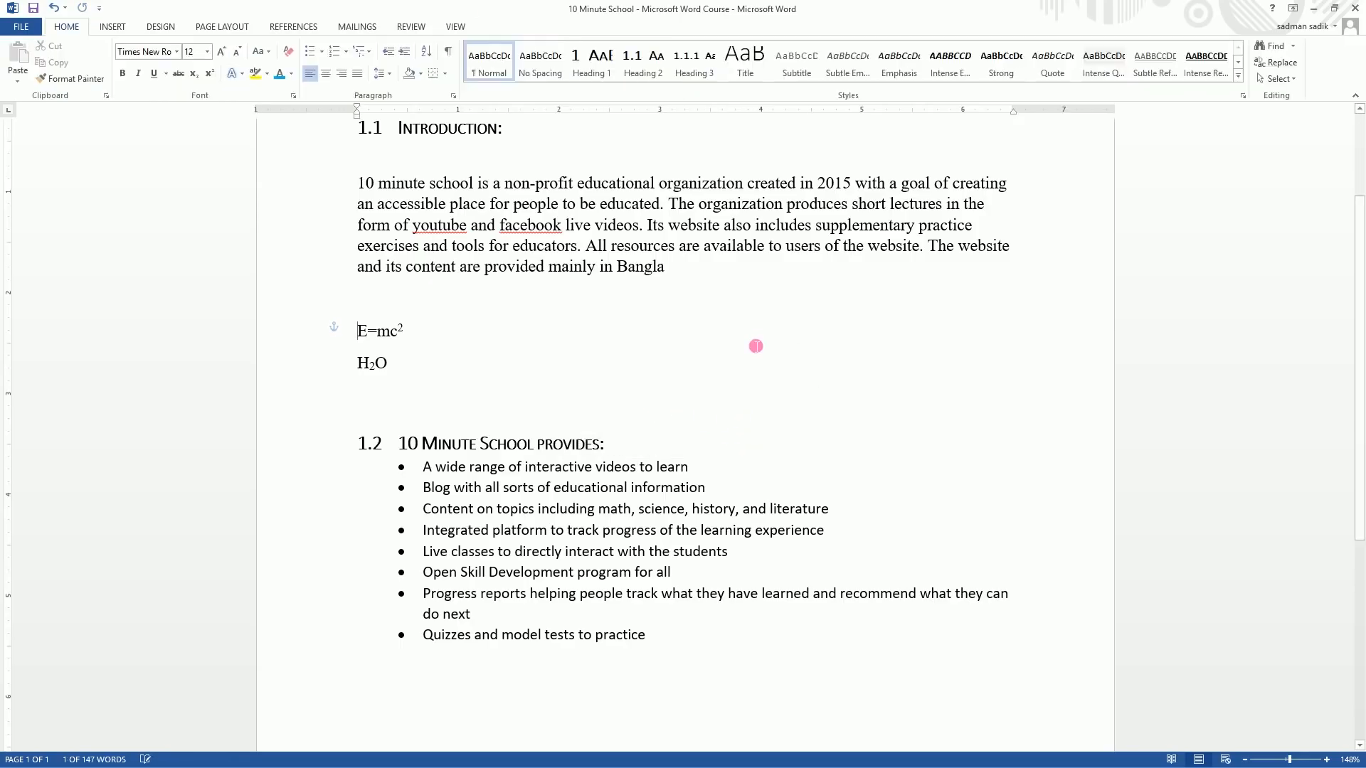
Insert a WordArt object in the plain black style and add "asdasd" to its placeholder text so it reads "Your textasdasd here".
click(113, 26)
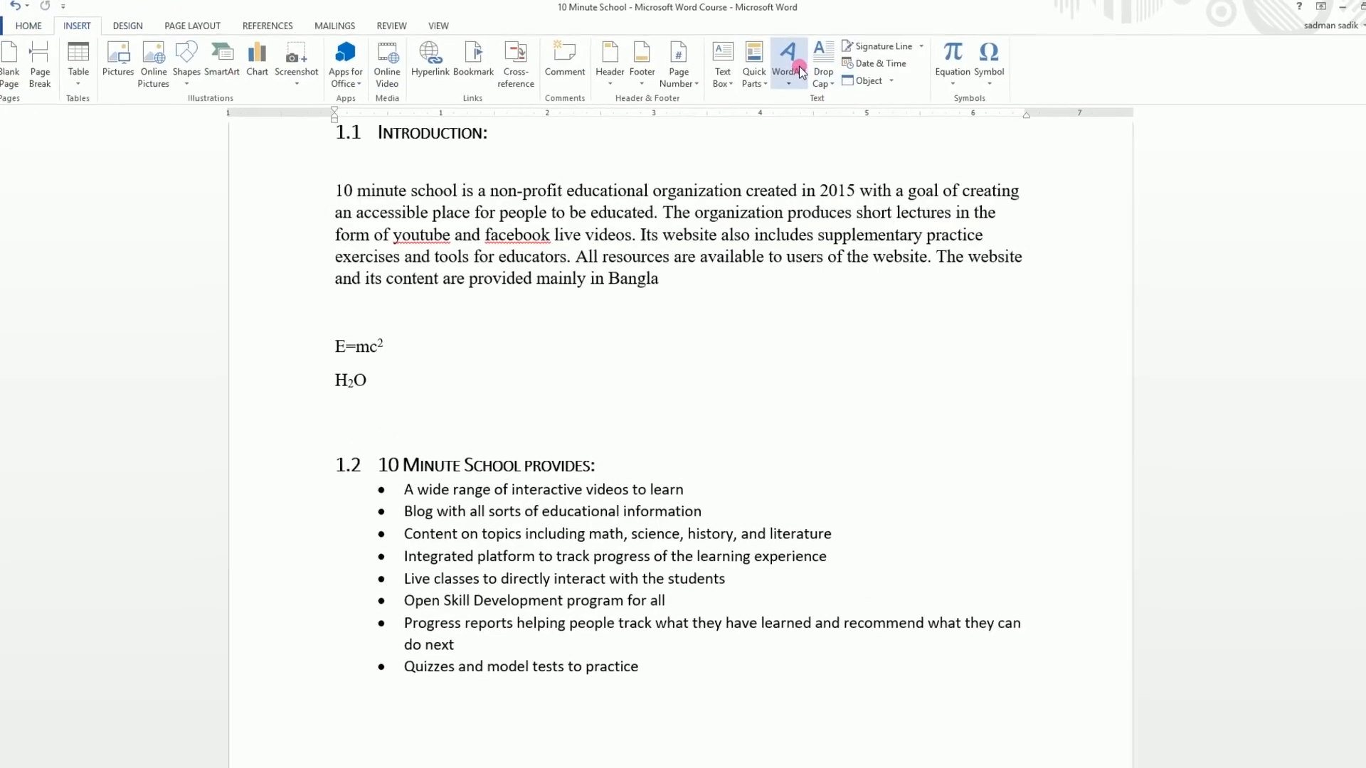
click(799, 66)
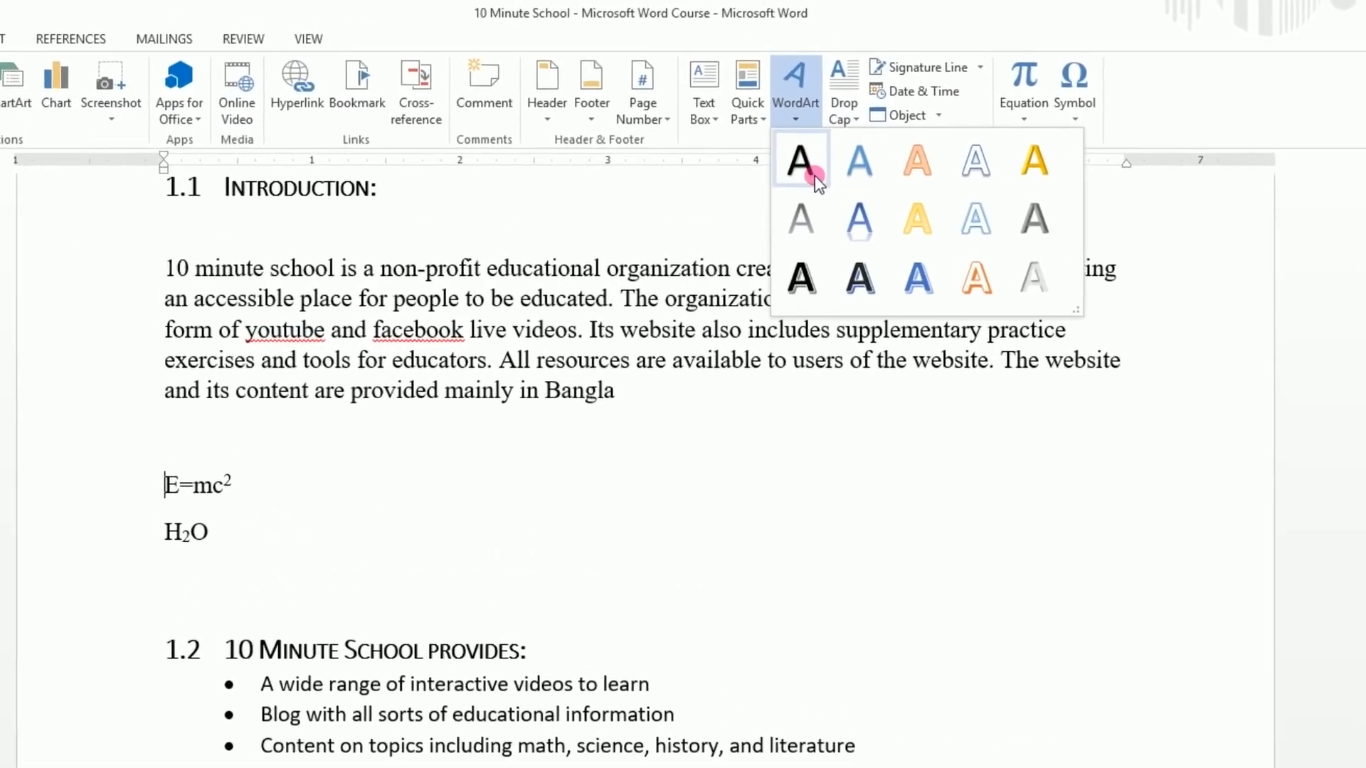
click(804, 126)
mouse_move(448, 478)
mouse_down()
mouse_move(921, 295)
mouse_move(979, 412)
mouse_move(1025, 577)
mouse_up()
click(990, 611)
text(asdasd he)
click(511, 397)
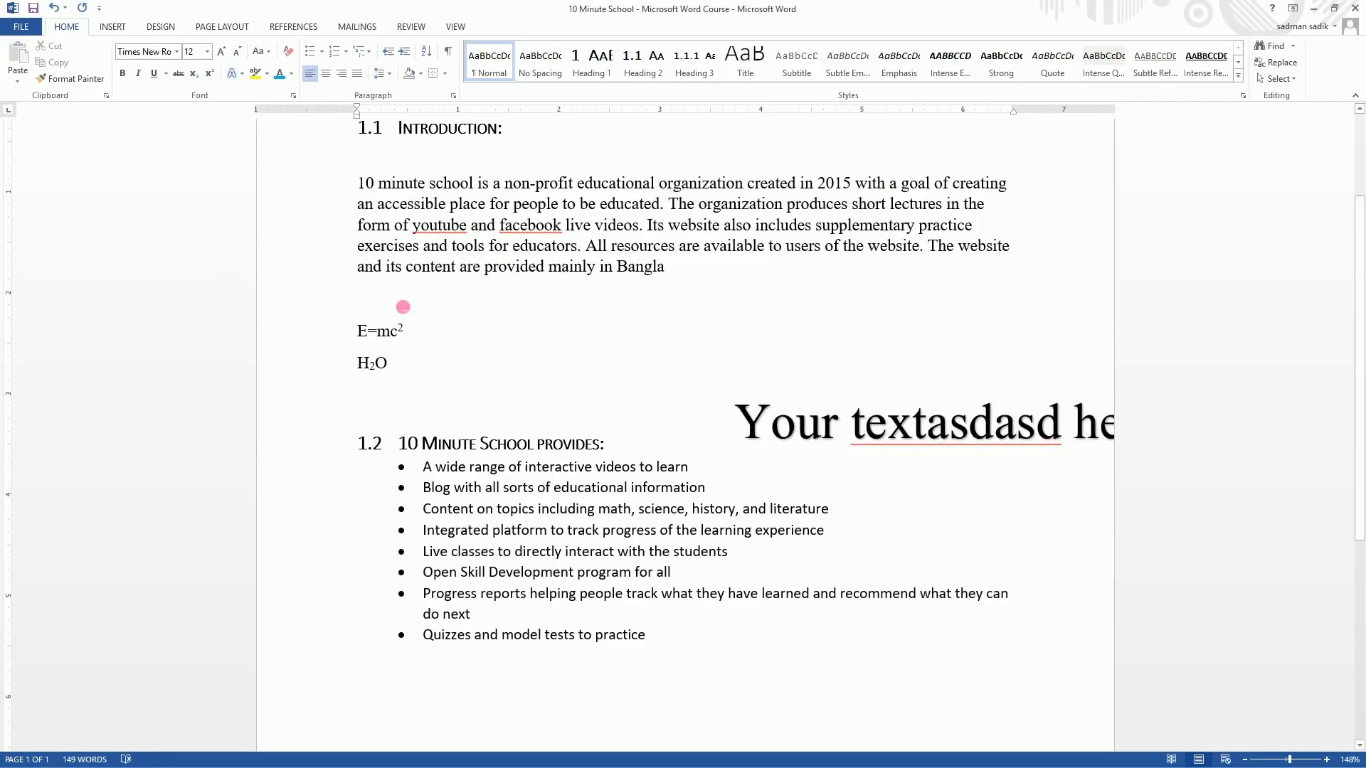
Move the WordArt beside the E=mc2 and H2O lines and set its layout to In Line with Text.
click(931, 466)
drag(964, 387, 842, 319)
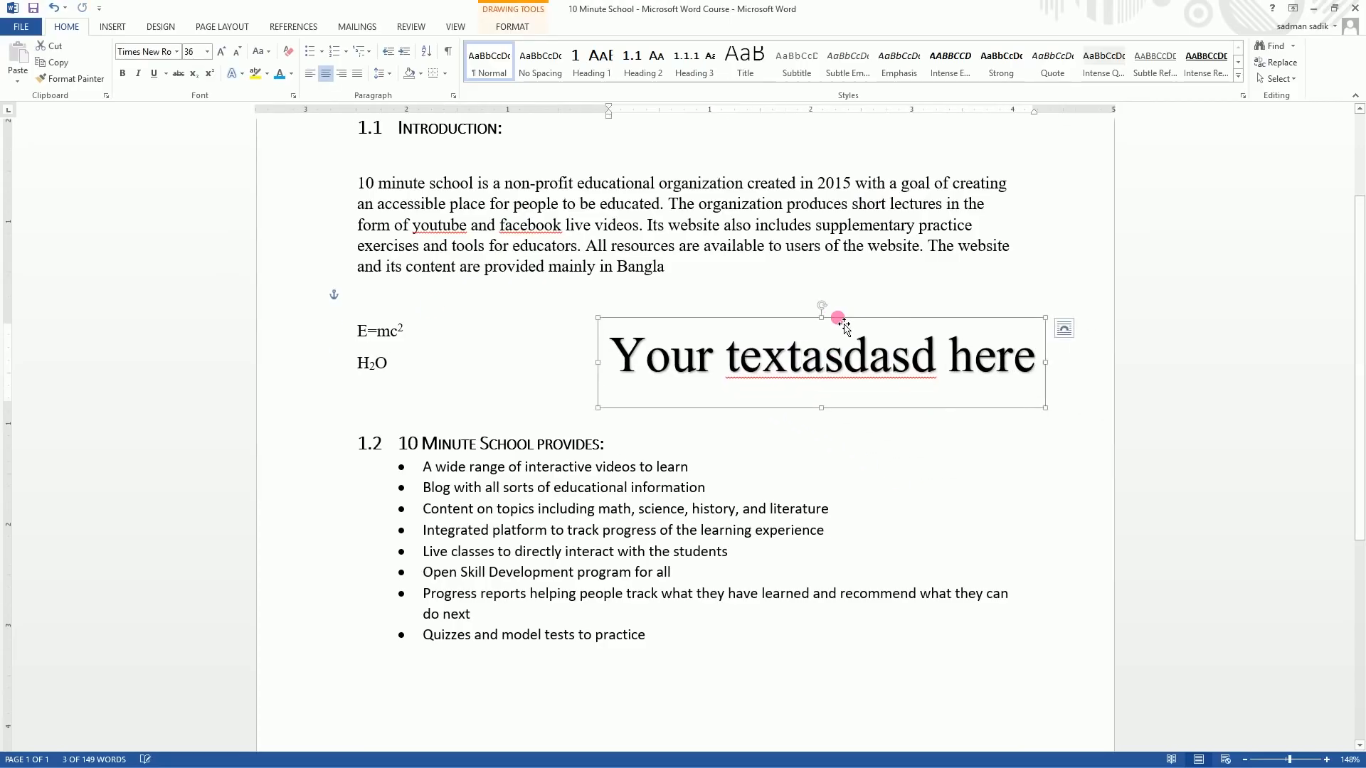
click(1065, 328)
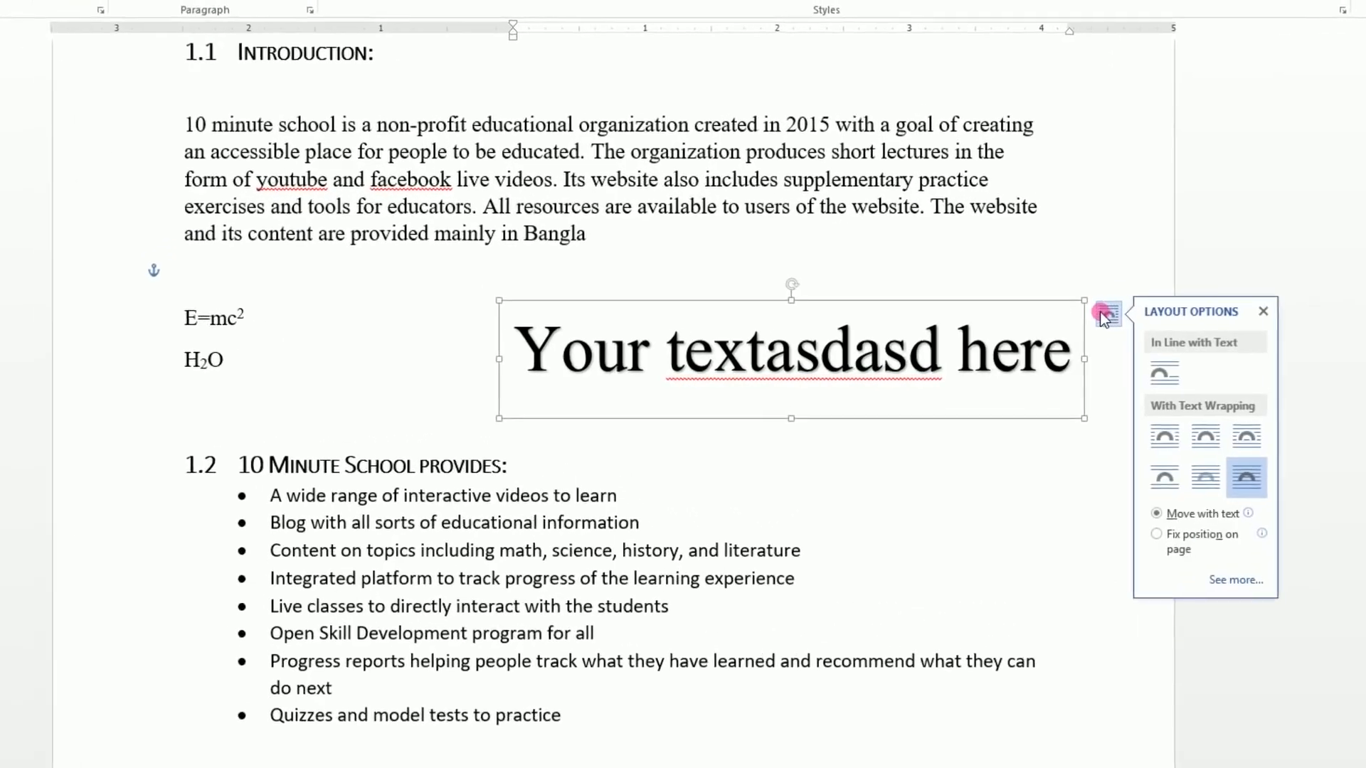
click(1189, 377)
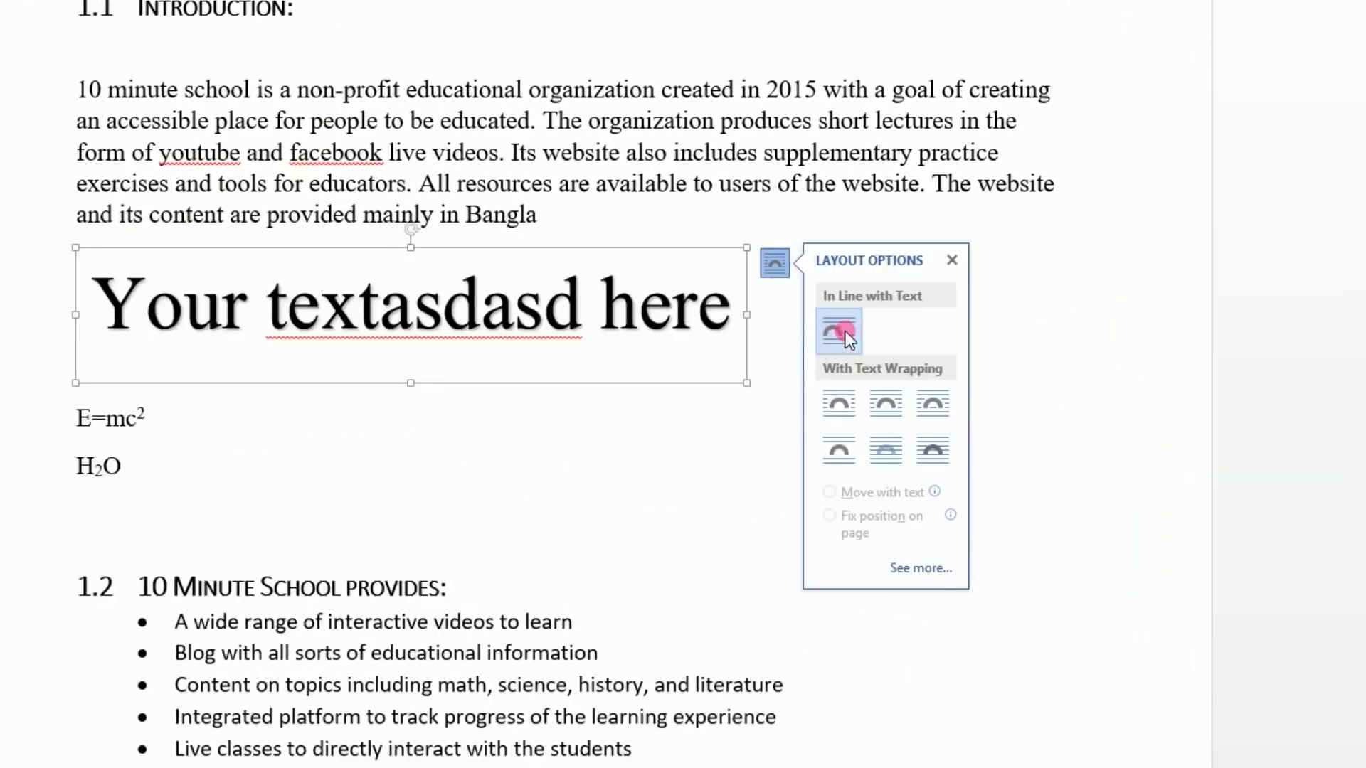
Try moving the WordArt into the introduction paragraph, undo the move, and delete the WordArt.
drag(666, 249, 710, 189)
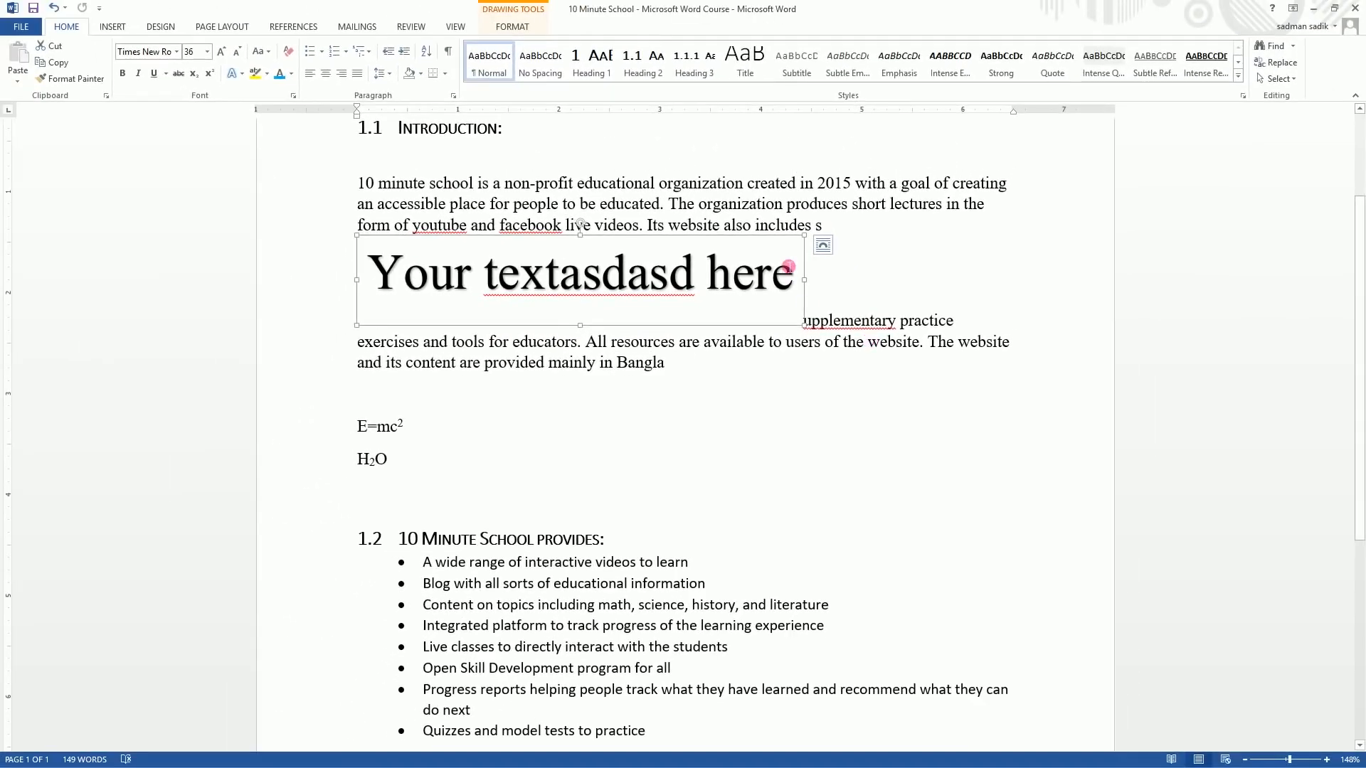
key(ctrl+z)
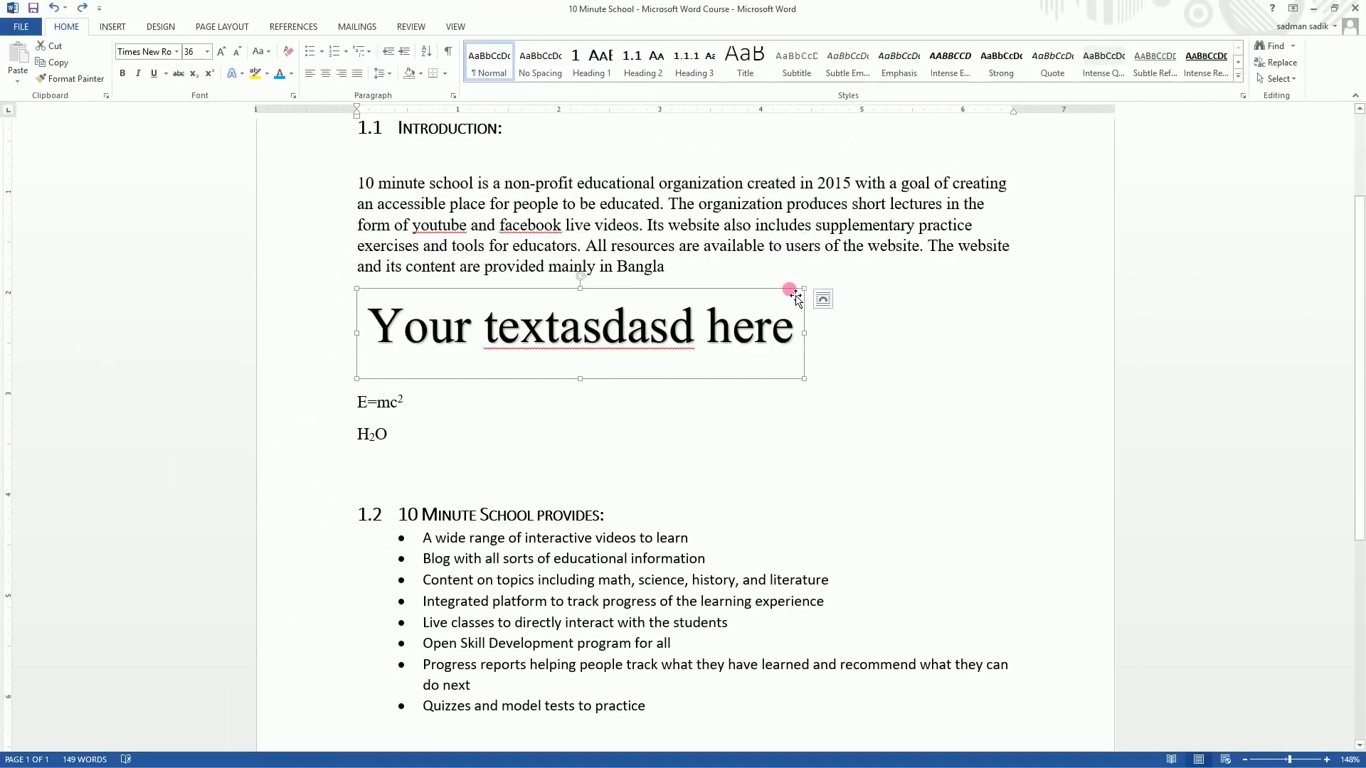
key(Delete)
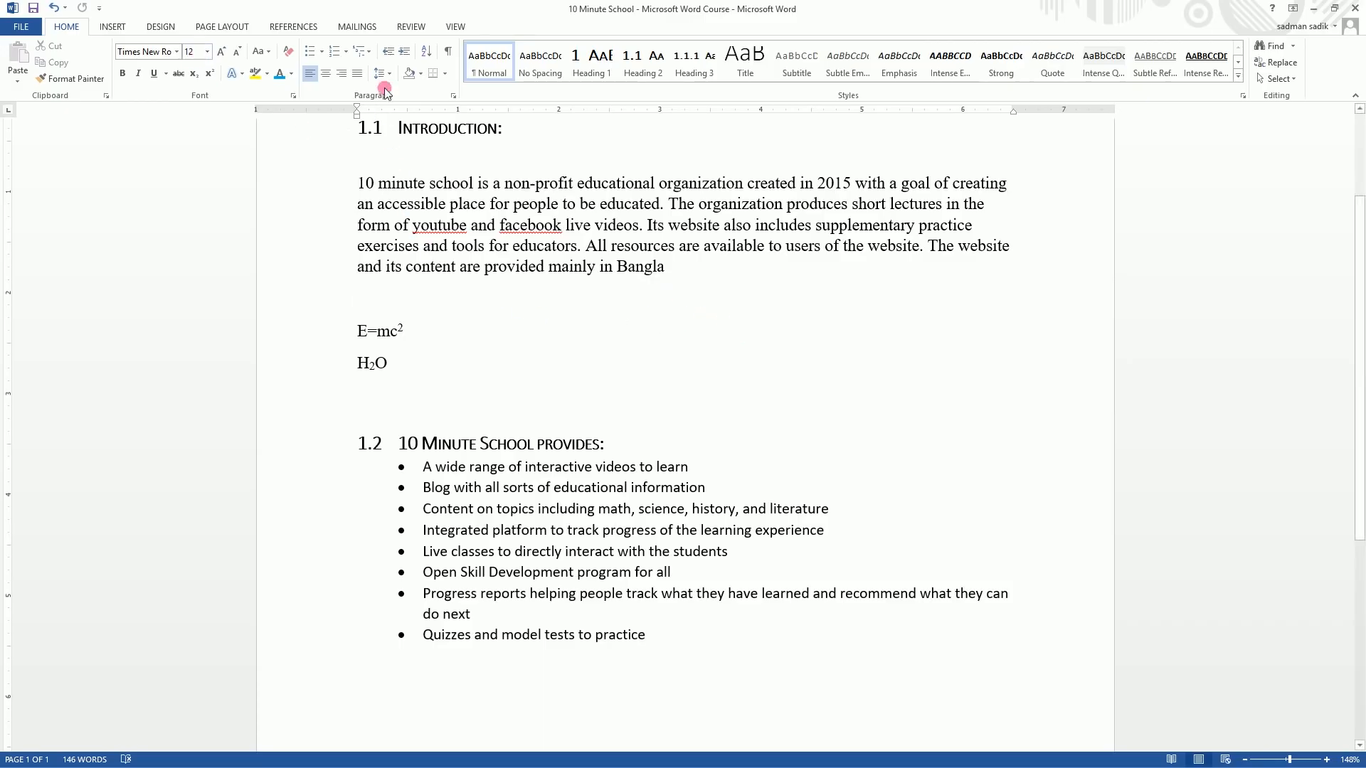
Enter the centered text "asdasdasdasasd" in the blank area below the bulleted list.
scroll(423, 662, down, 3)
click(445, 634)
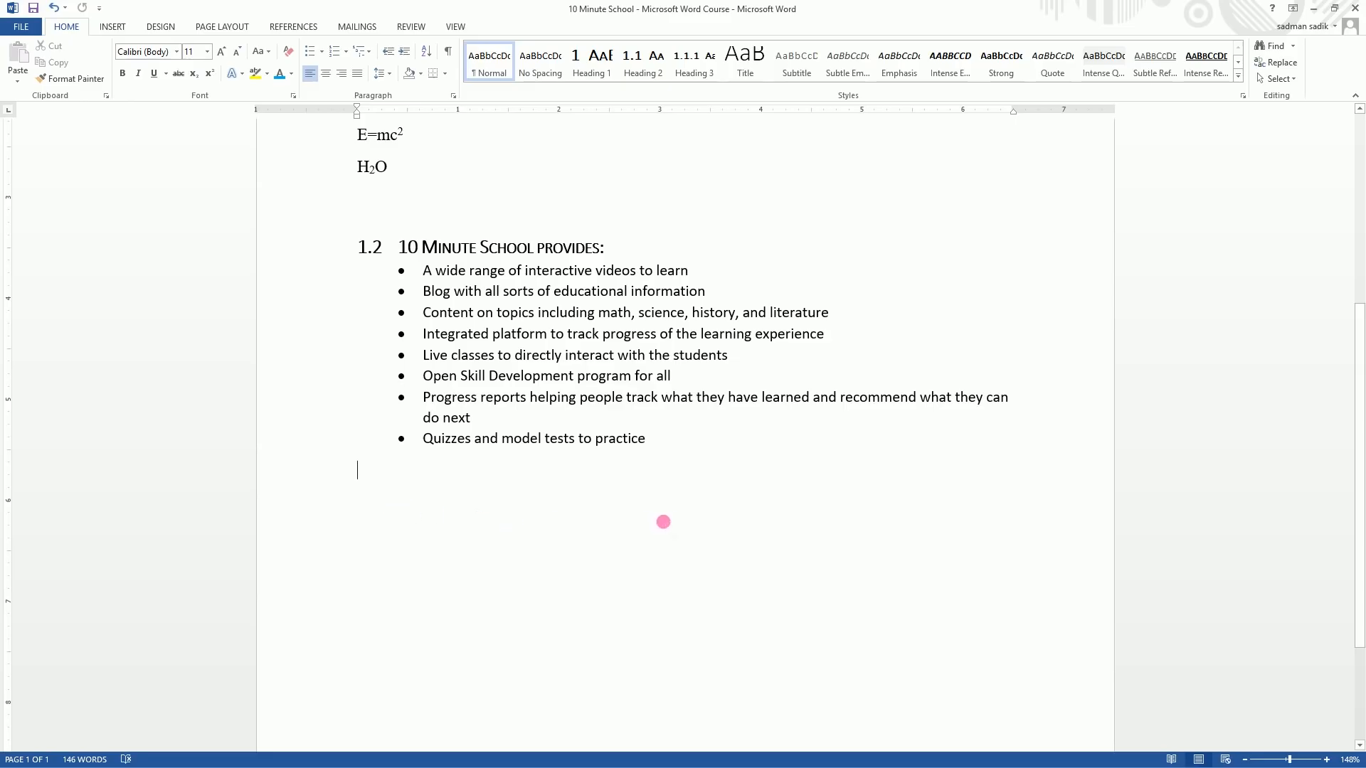
double_click(670, 522)
text(asdasdasdasasd)
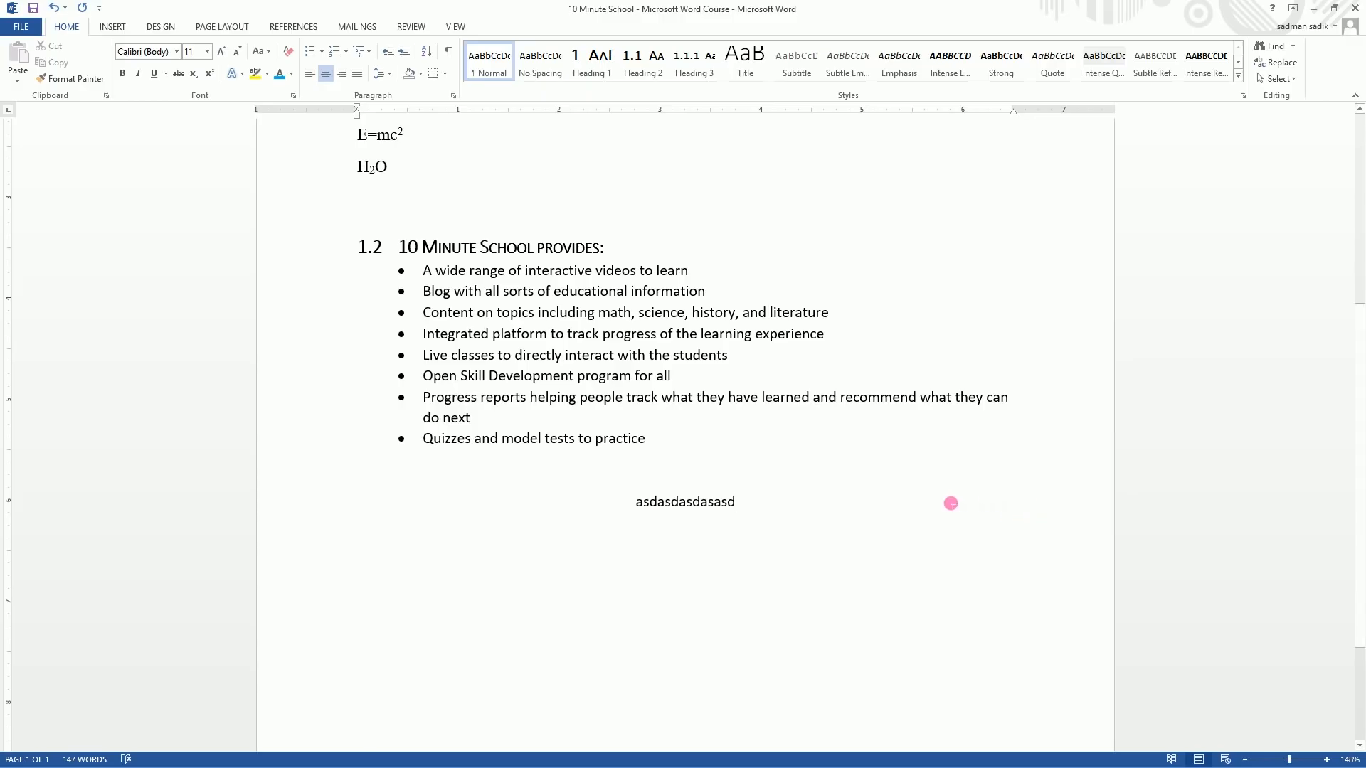
Enter the date "3 March 2017" right-aligned at the margin on the same line as the centered text.
double_click(1014, 503)
text(asd)
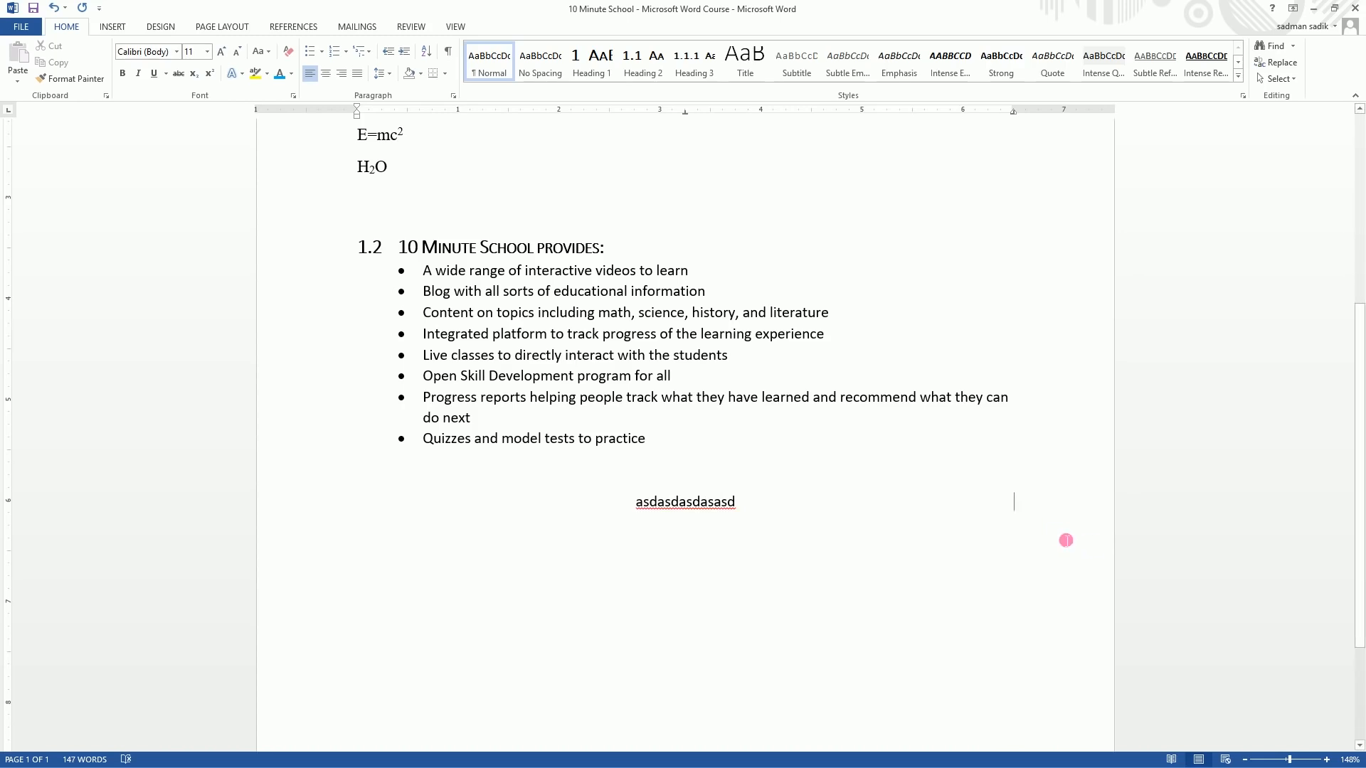
text(3 March)
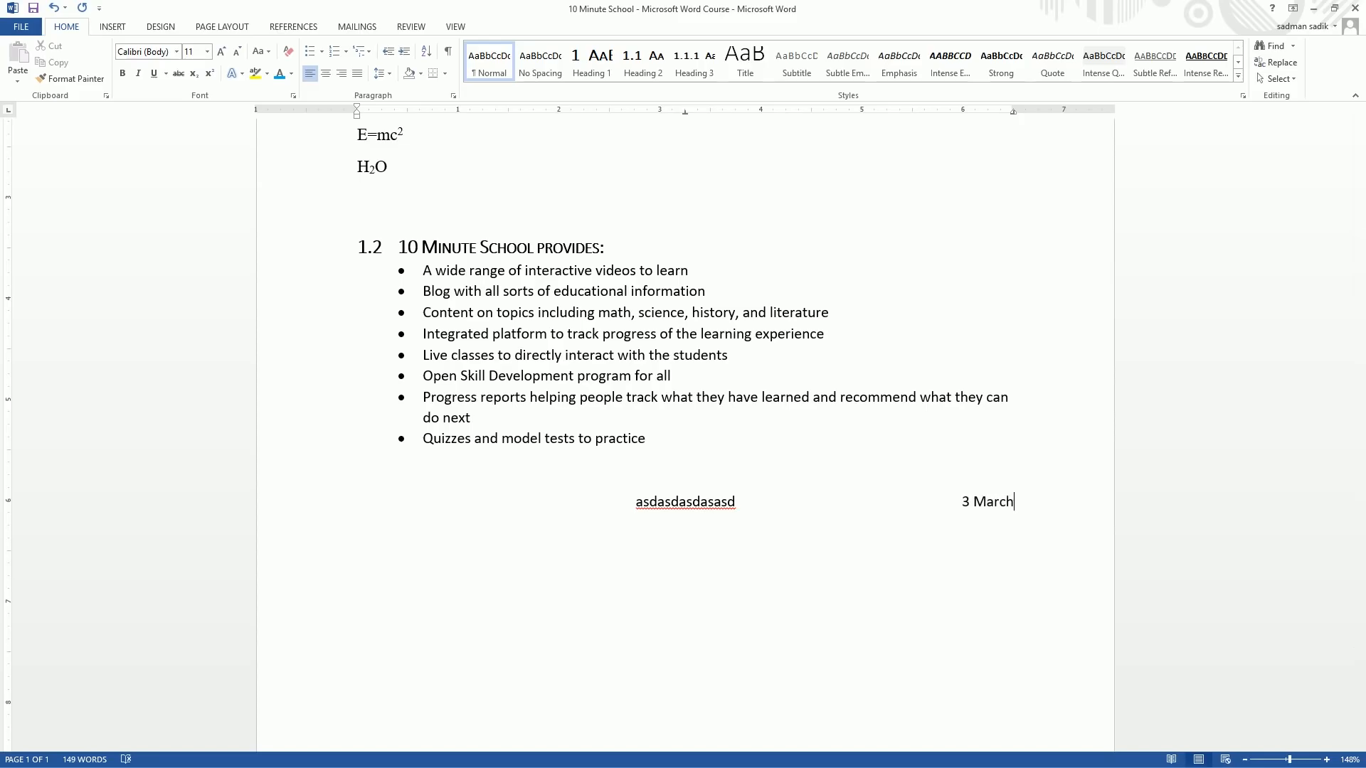
text( 2017)
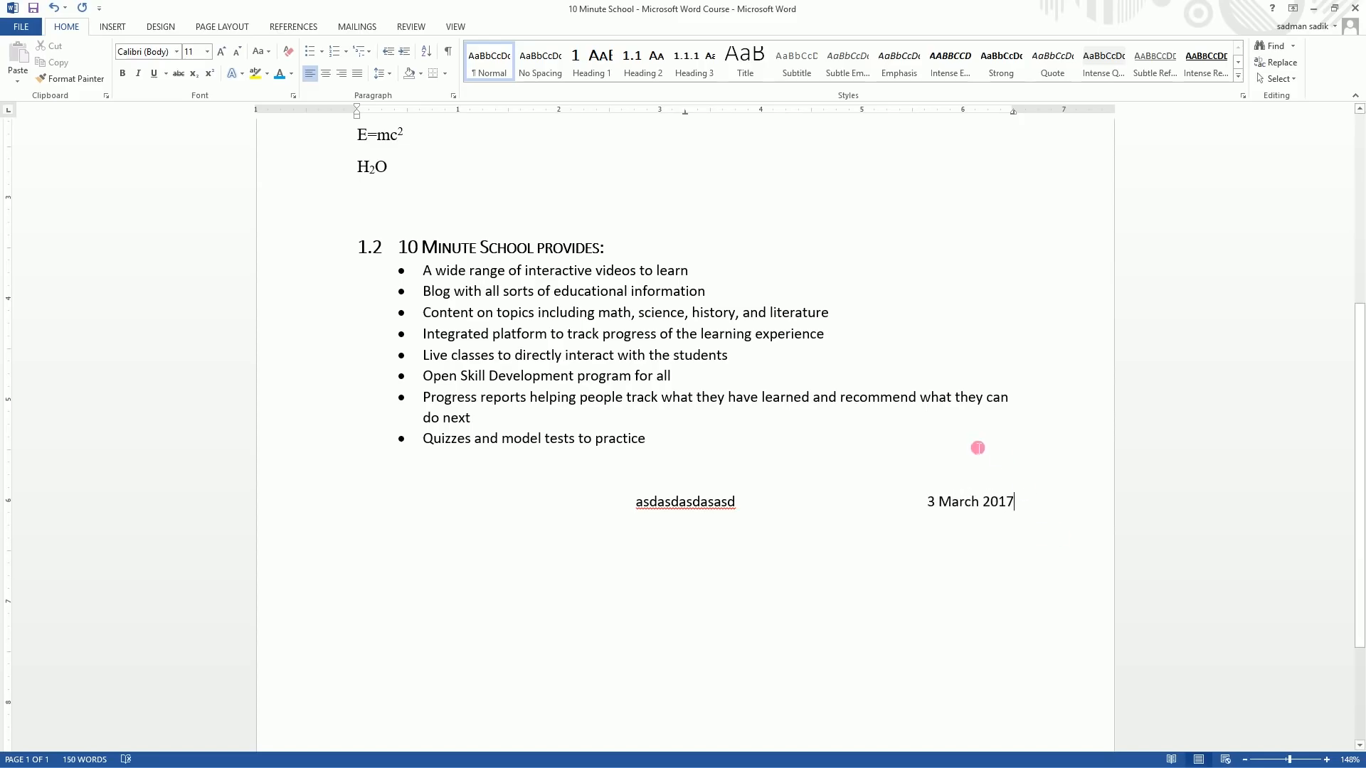
Delete the centered sample text and the date from the line below the bulleted list.
scroll(863, 533, up, 5)
scroll(640, 441, down, 3)
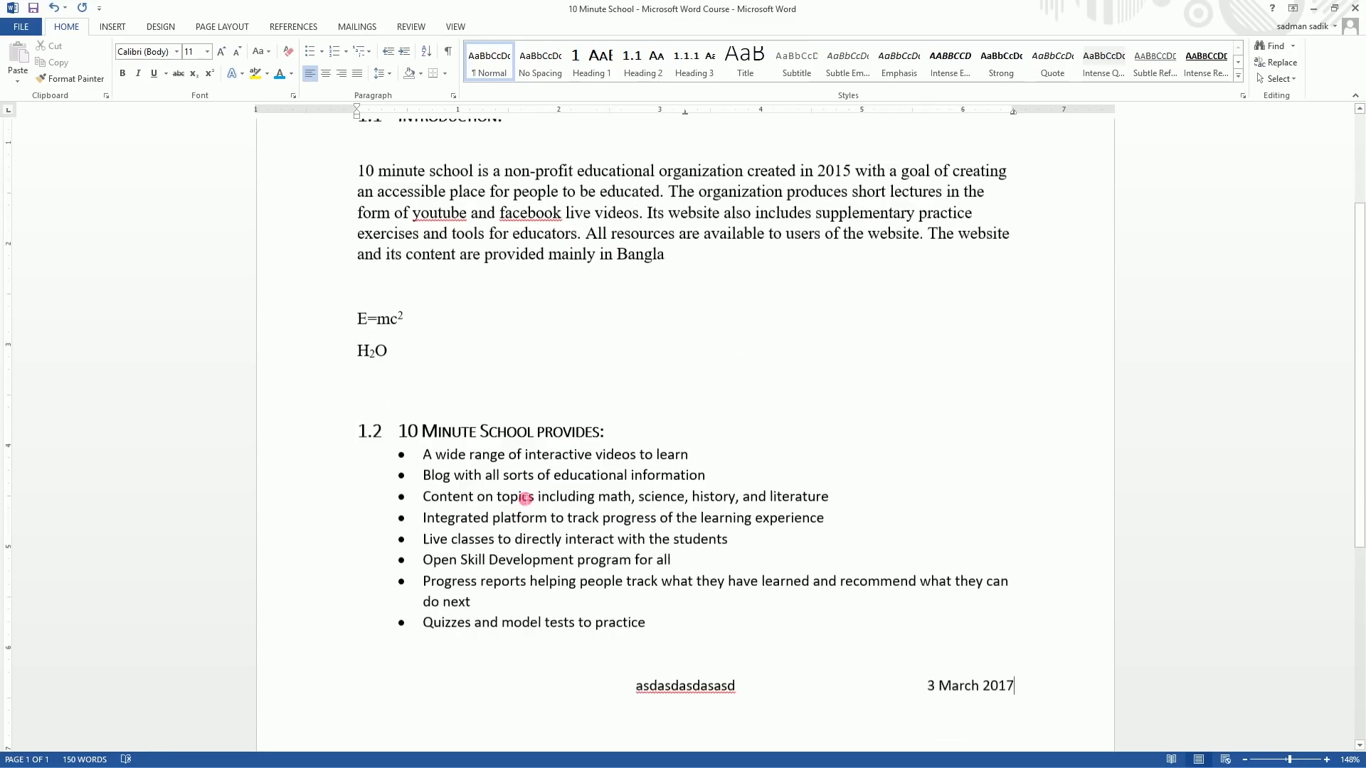
scroll(637, 547, down, 1)
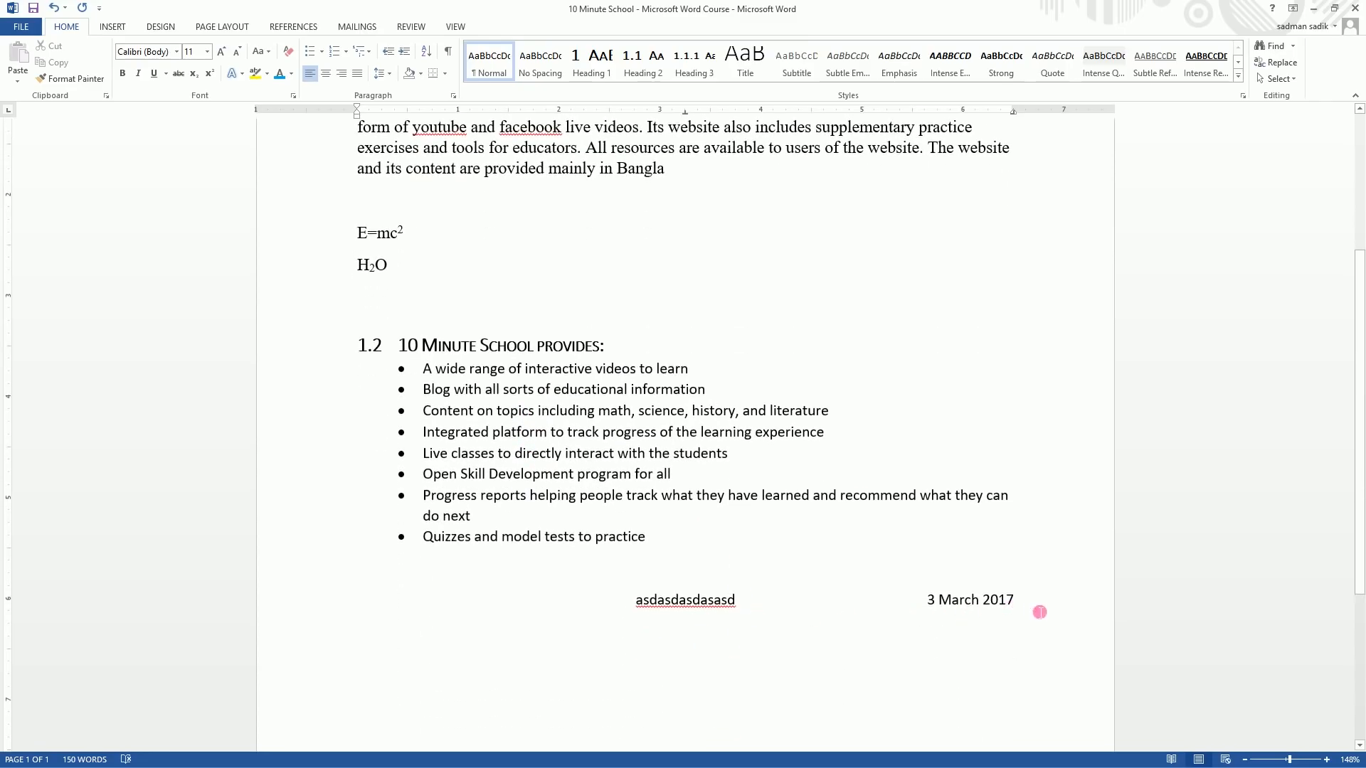
drag(1040, 609, 658, 613)
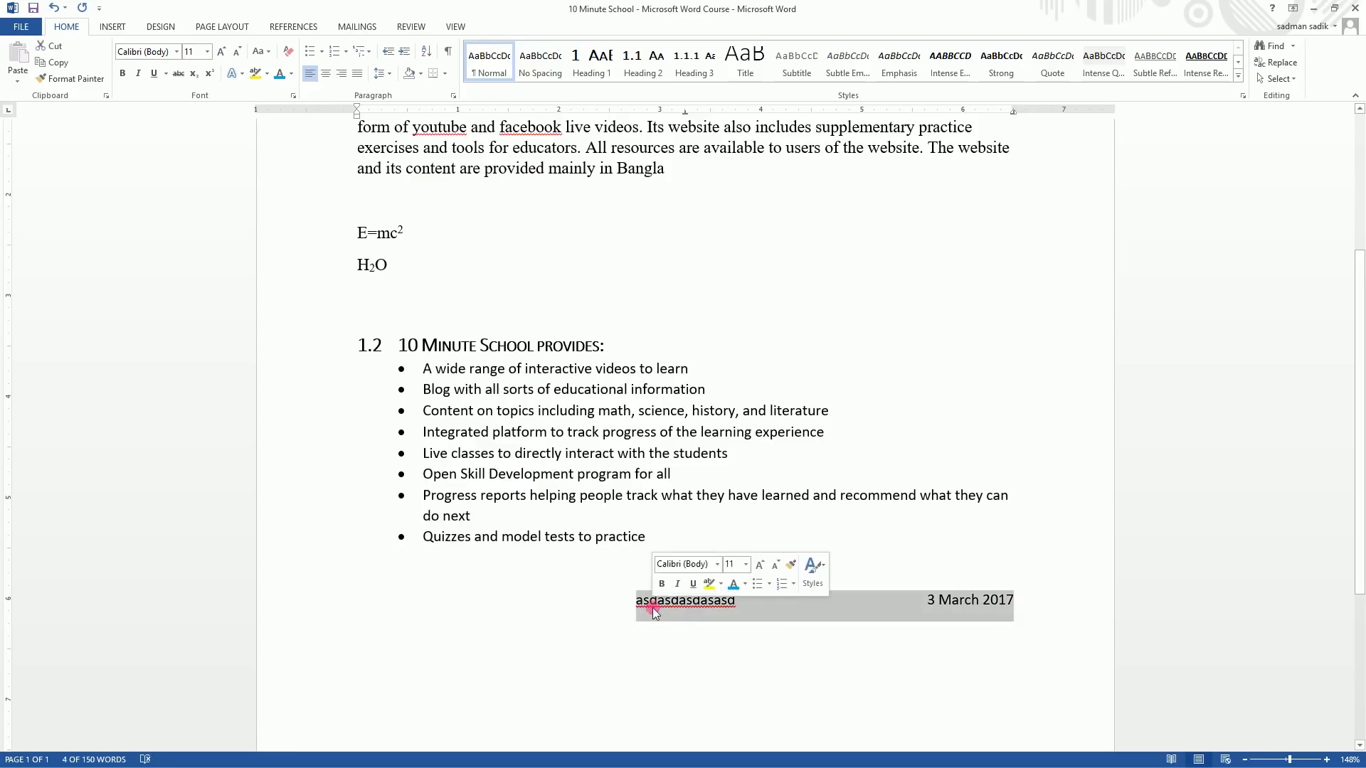
key(BackSpace)
scroll(664, 530, up, 5)
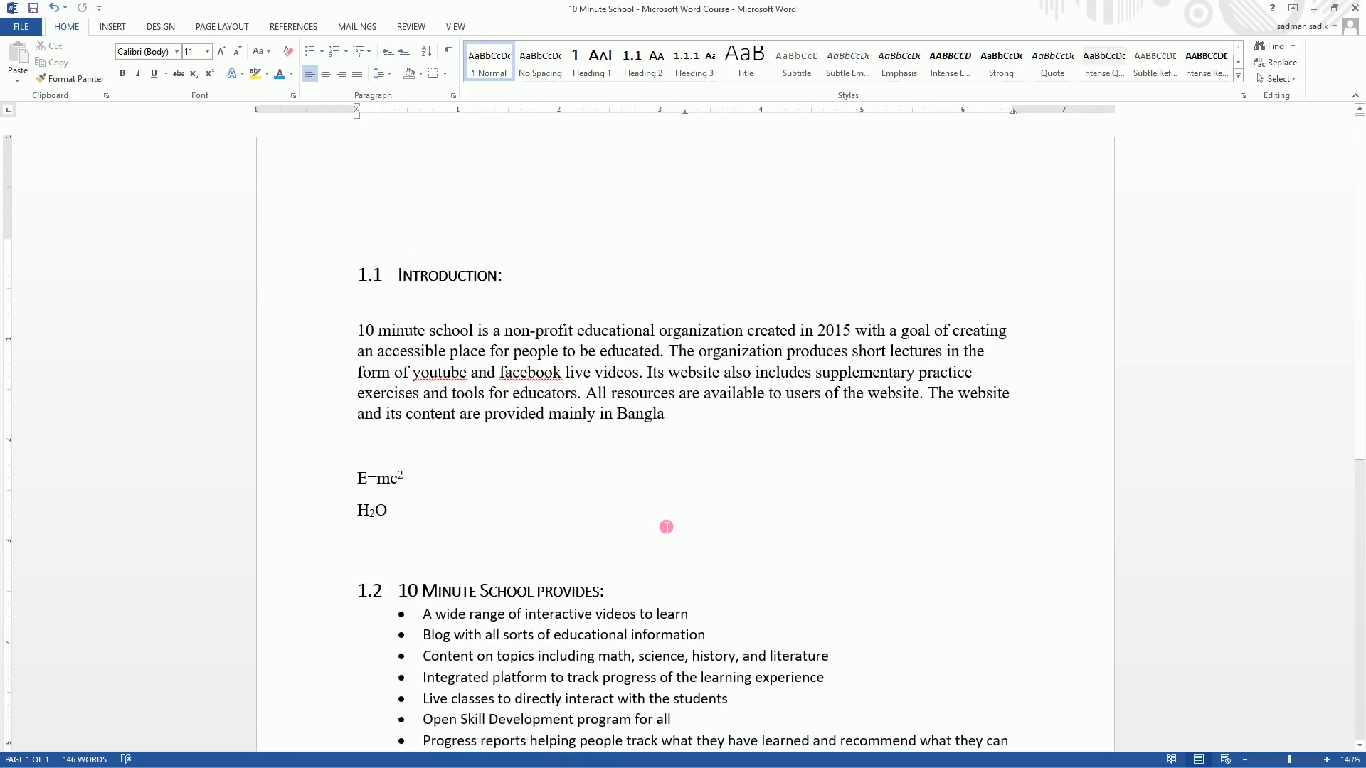